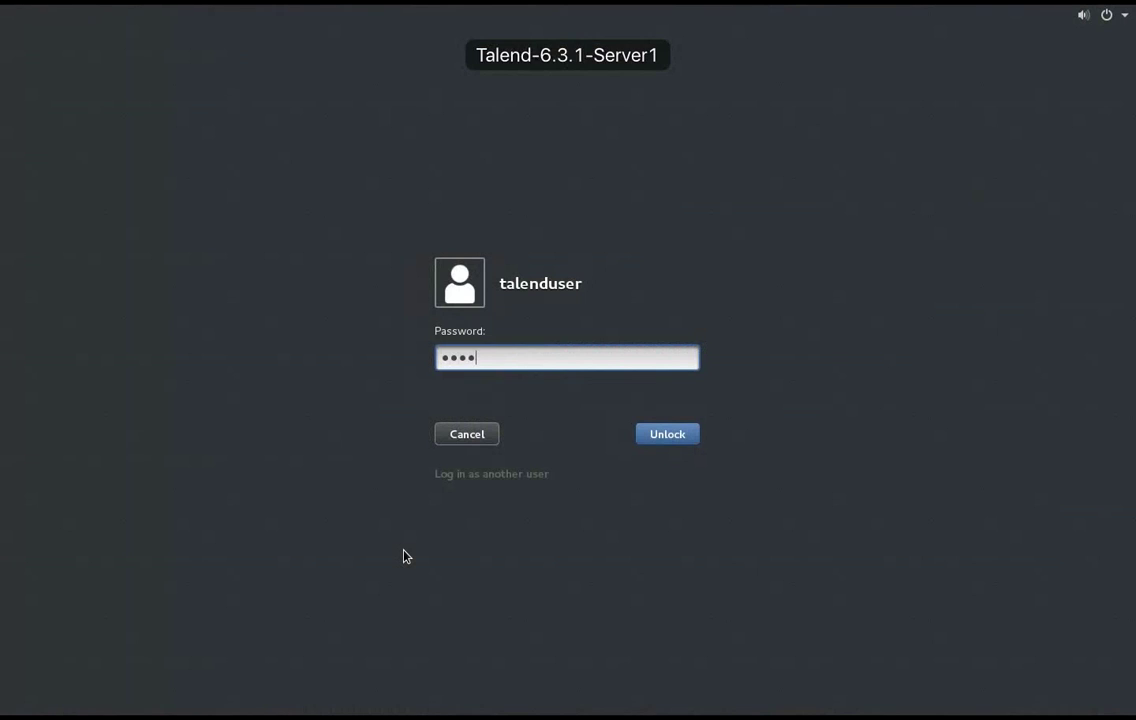
# Unlock the desktop session with the account password and switch to the Administrator Center in Firefox.
pyautogui.press('Return')
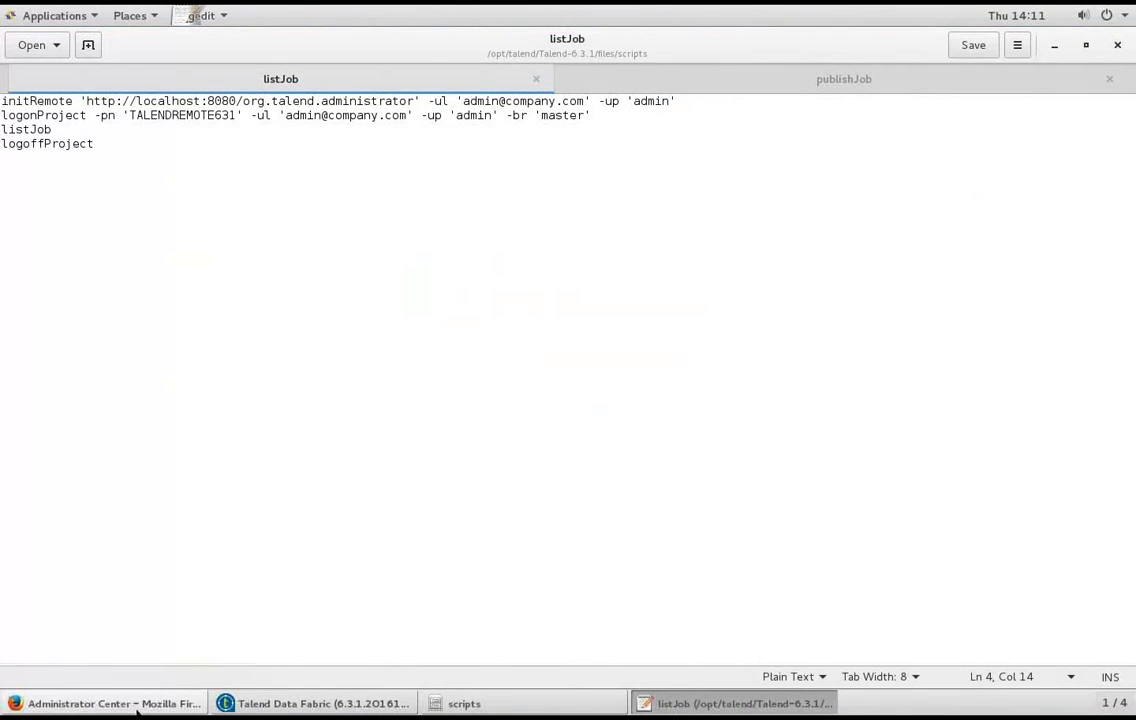
pyautogui.click(100, 703)
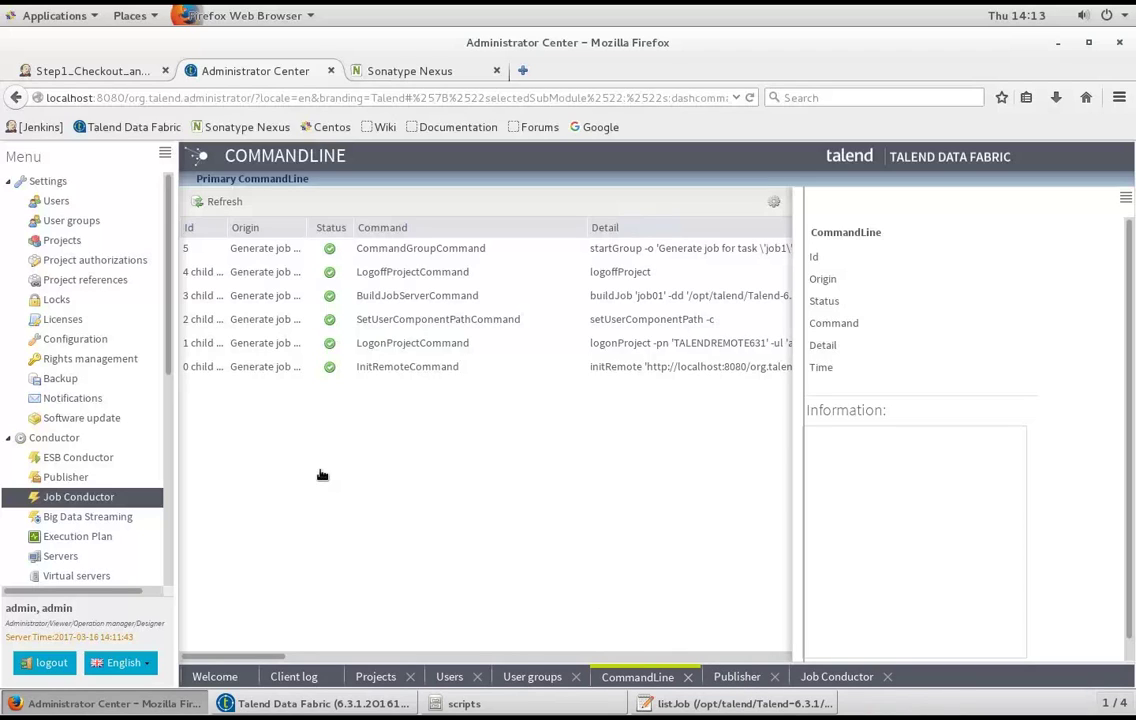
# Open the Publisher page and review the publish task of job1, including its publish version.
pyautogui.click(87, 479)
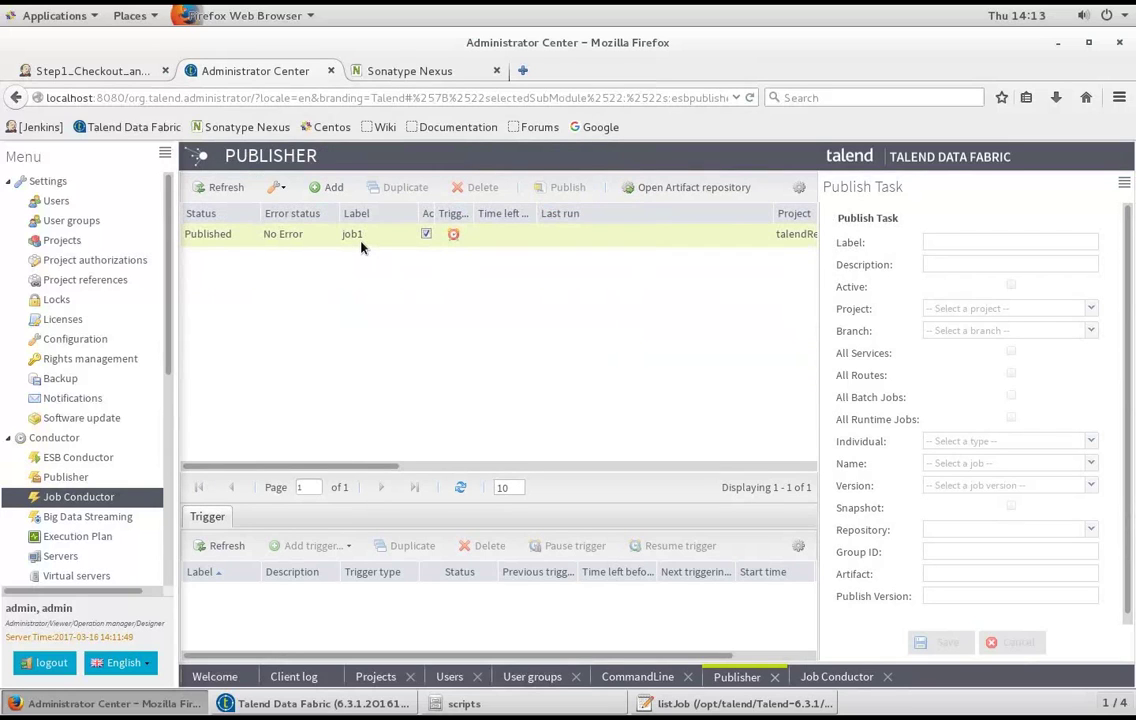
pyautogui.click(362, 246)
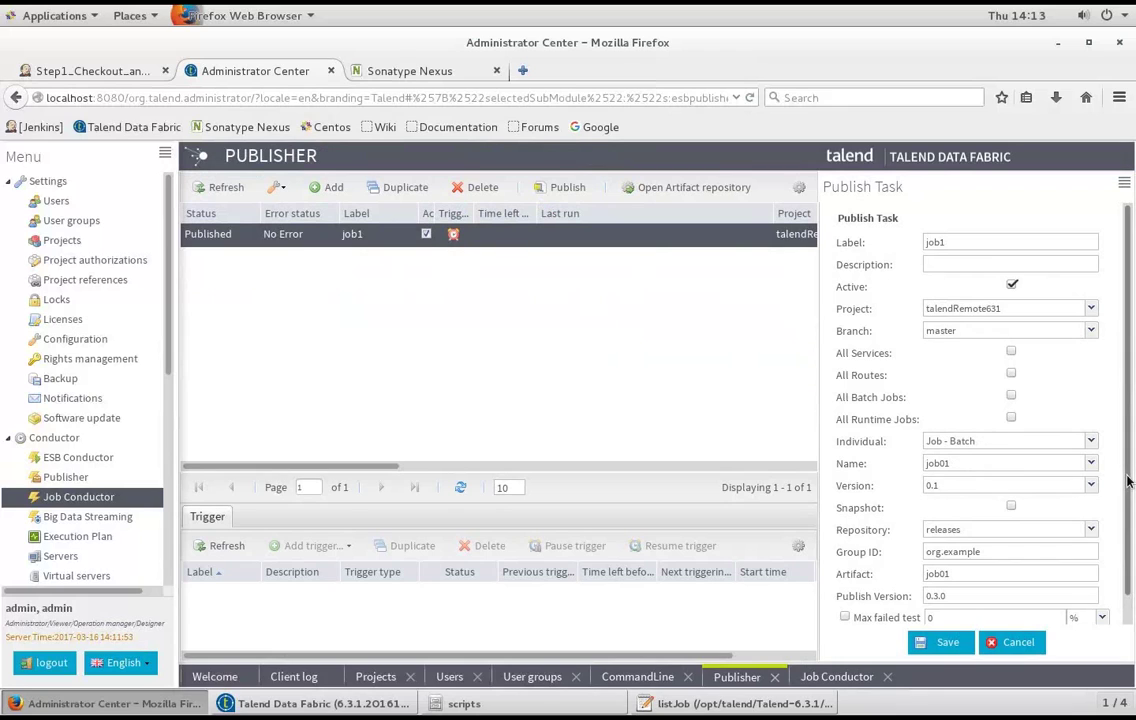
pyautogui.scroll(-1, 1131, 495)
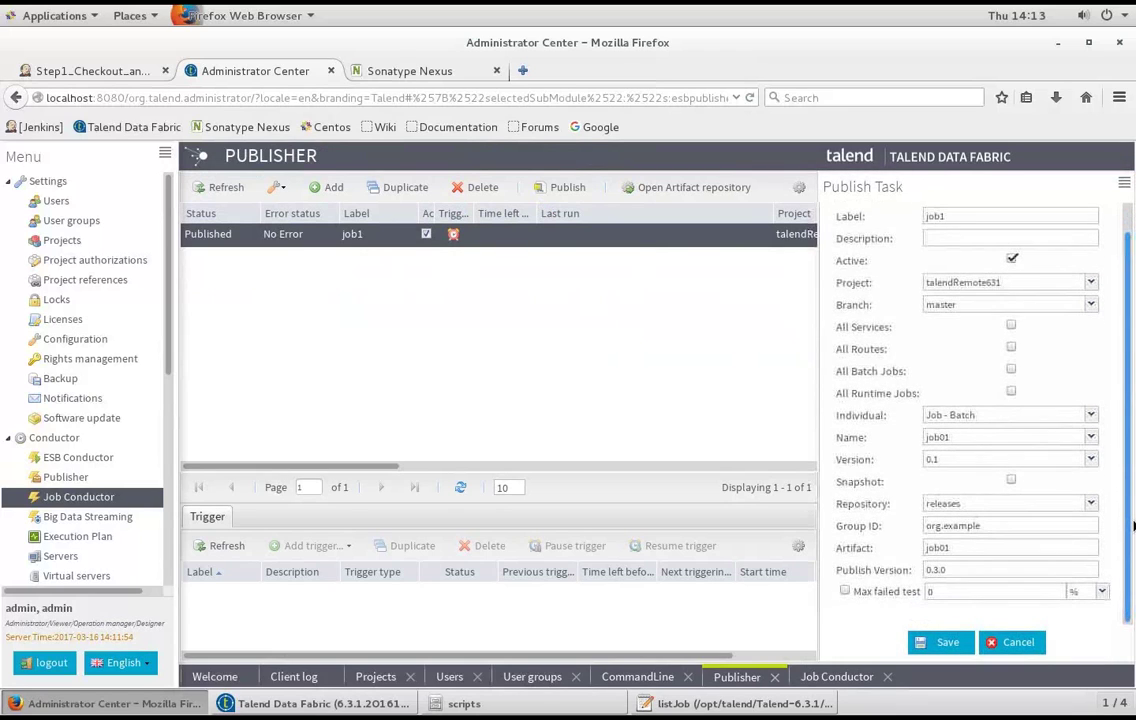
pyautogui.click(948, 571)
pyautogui.moveTo(952, 570); pyautogui.dragTo(923, 570)
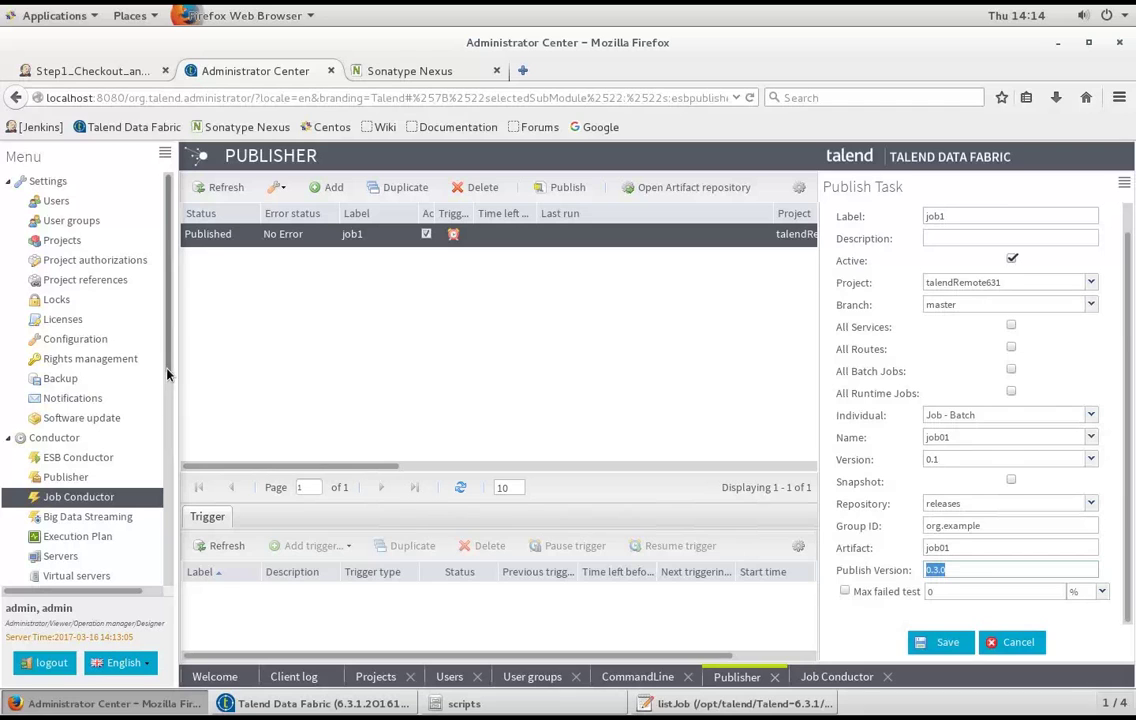
pyautogui.moveTo(167, 374); pyautogui.dragTo(170, 388)
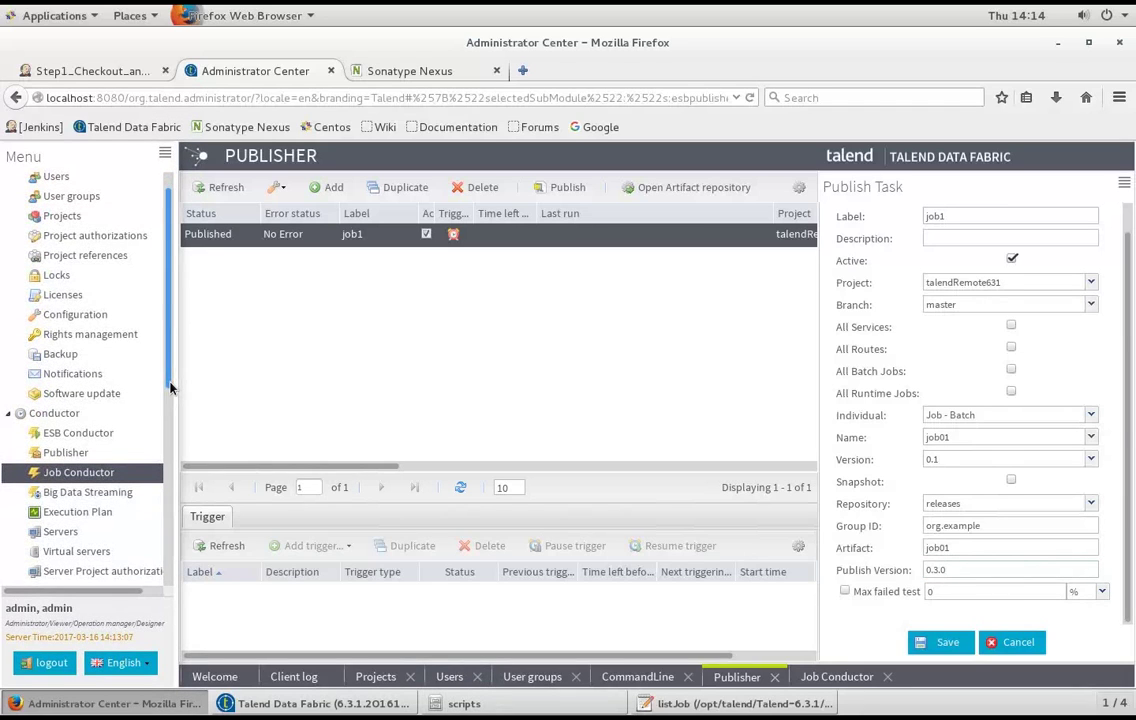
# Switch to the presentation in Google Chrome and show the slide with the External Java Factory diagram.
pyautogui.moveTo(803, 685)
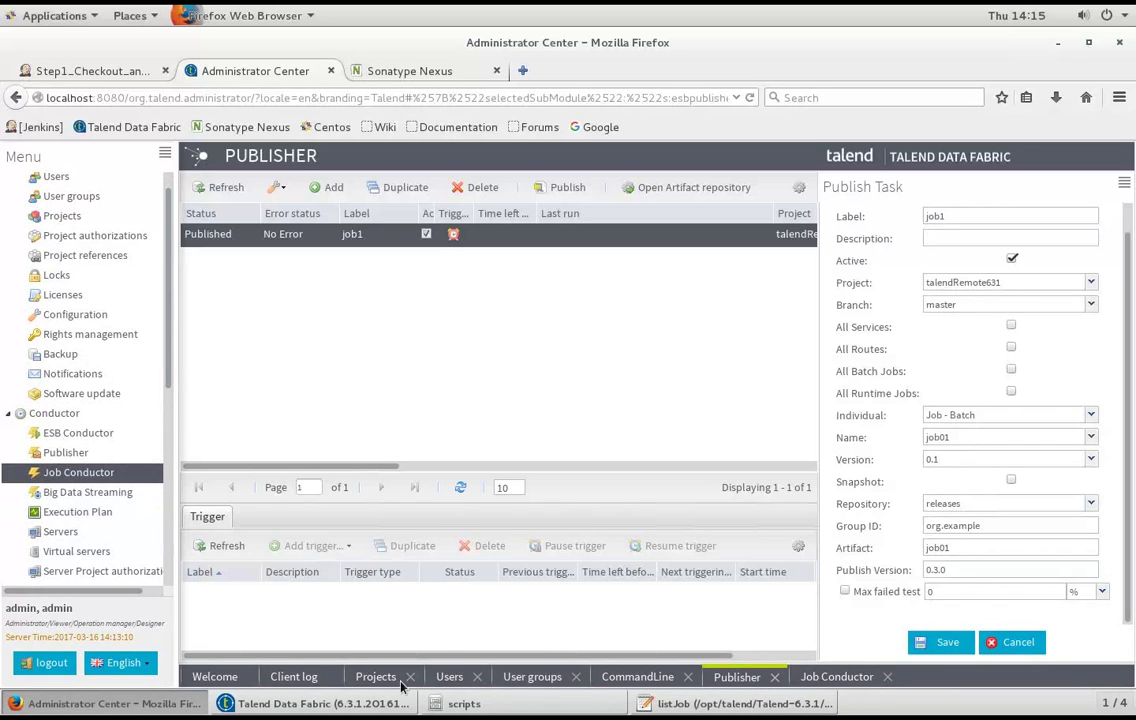
pyautogui.moveTo(533, 710)
pyautogui.click(632, 684)
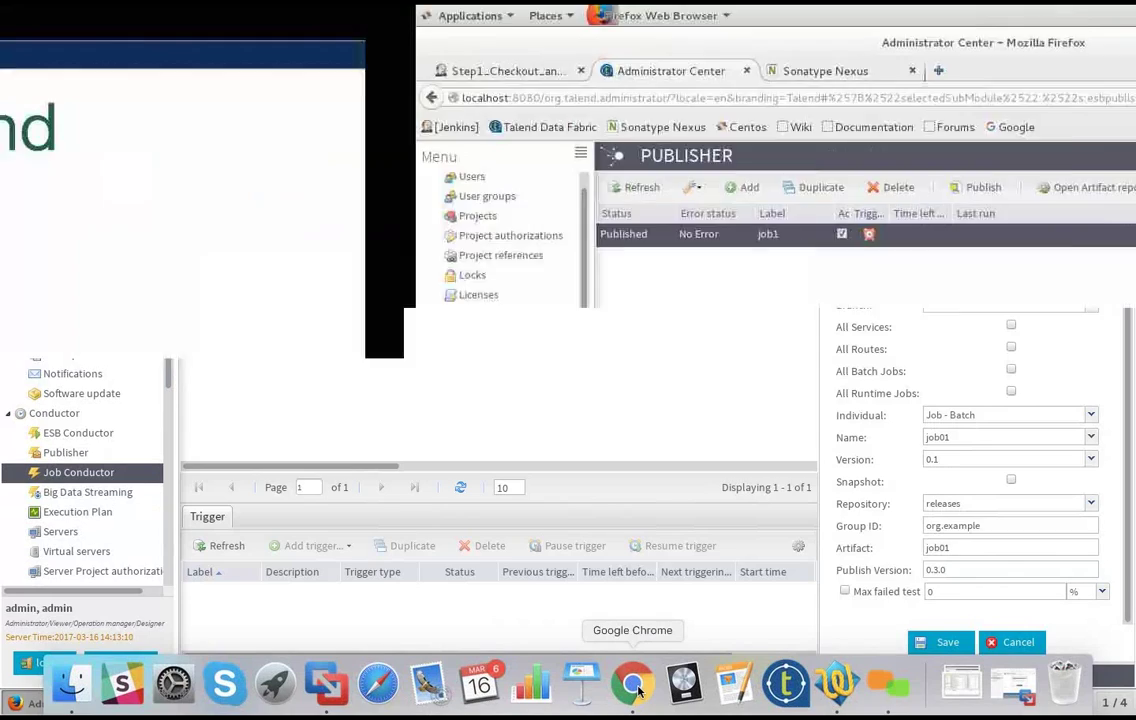
pyautogui.press('Right')
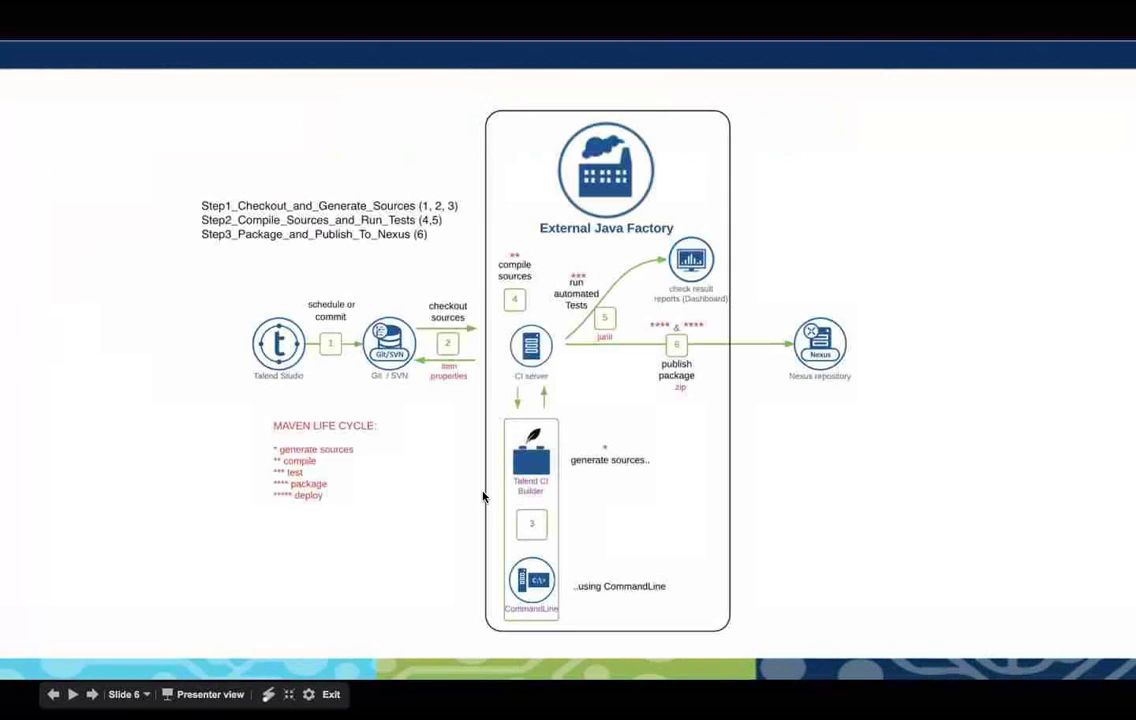
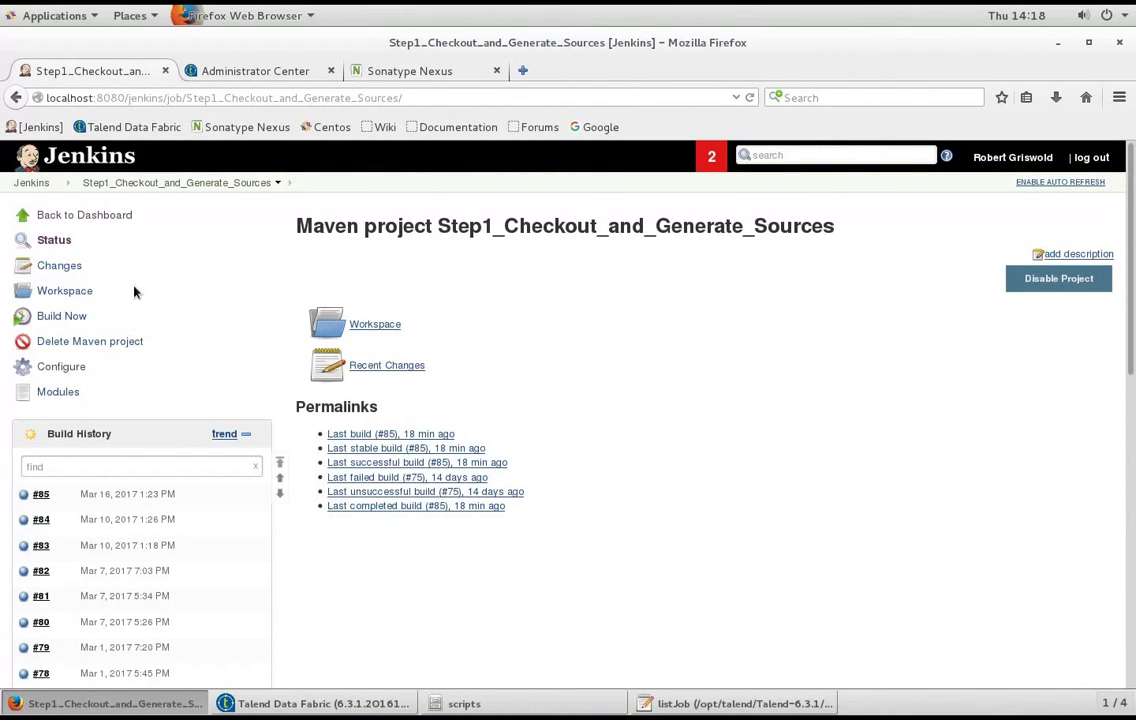
# Log in to Jenkins with the prefilled credentials and open the Global Tool Configuration.
pyautogui.click(32, 184)
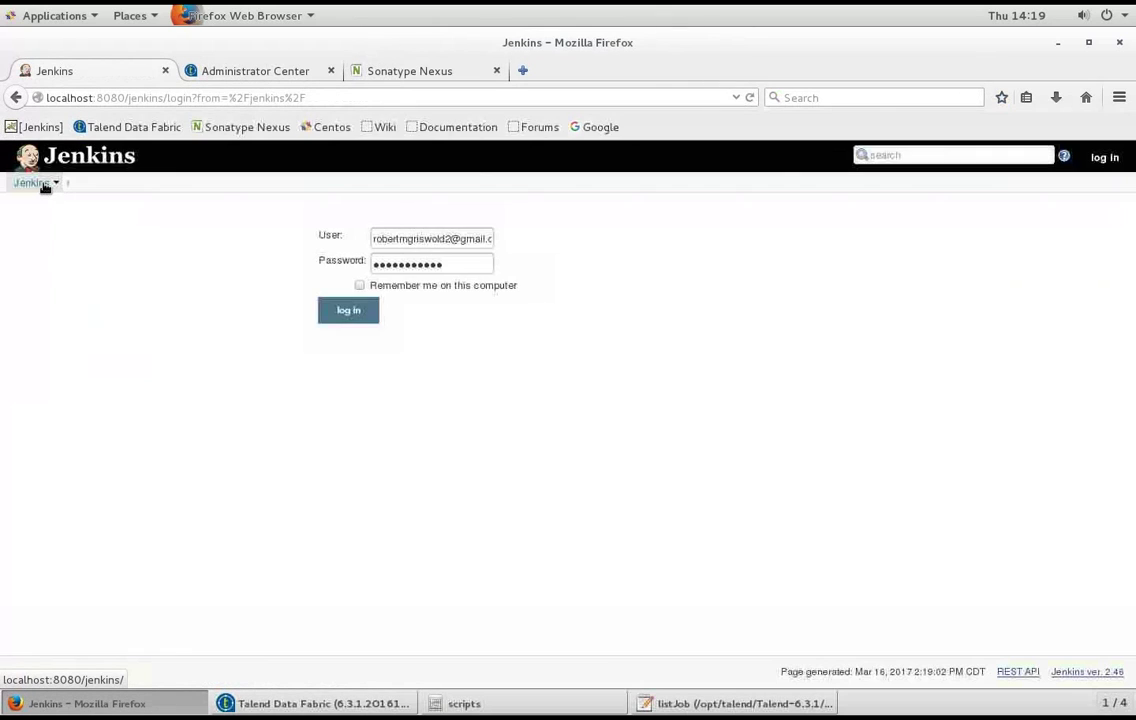
pyautogui.click(340, 313)
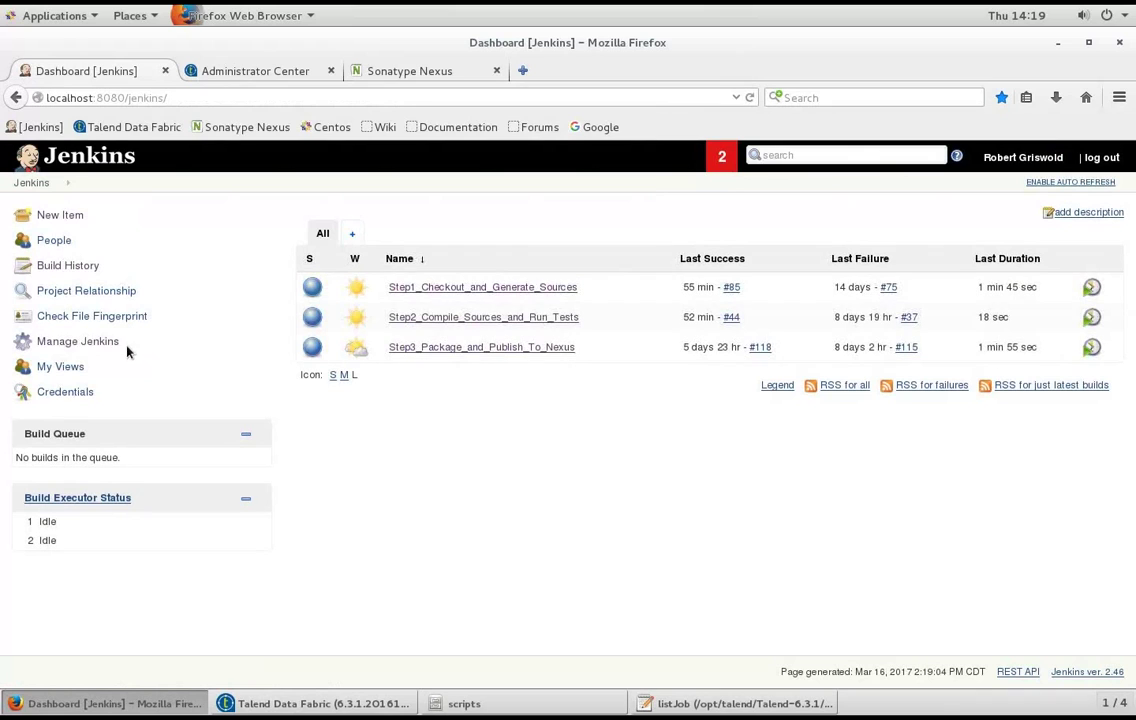
pyautogui.click(112, 341)
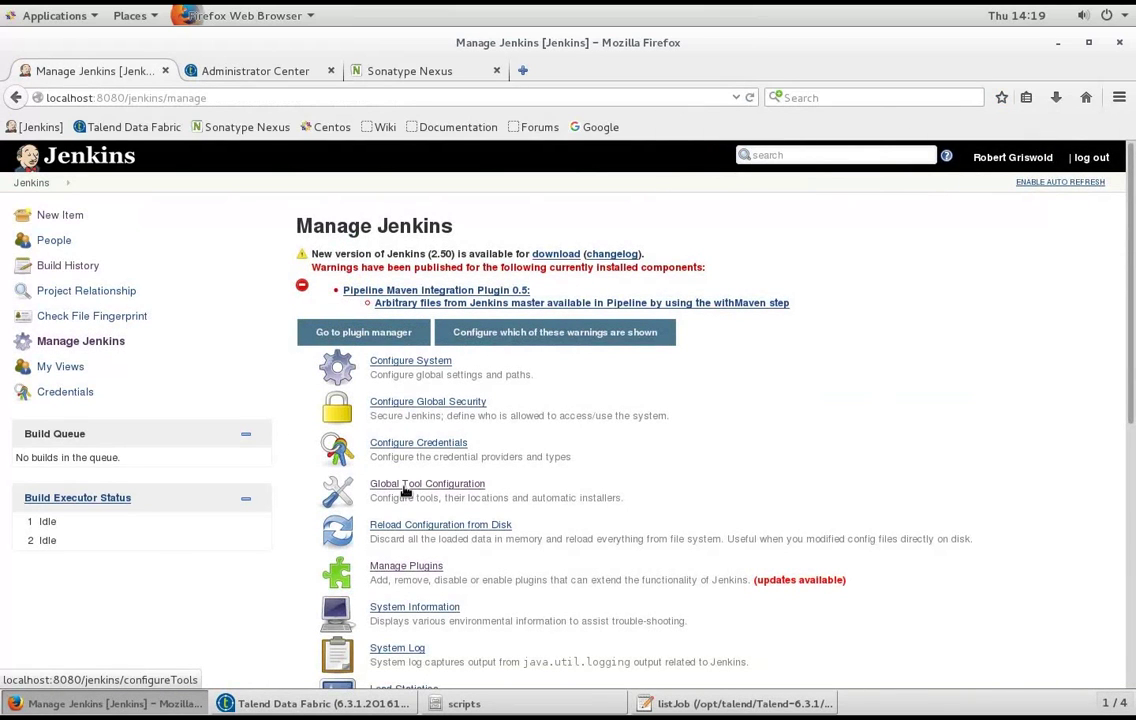
pyautogui.click(406, 490)
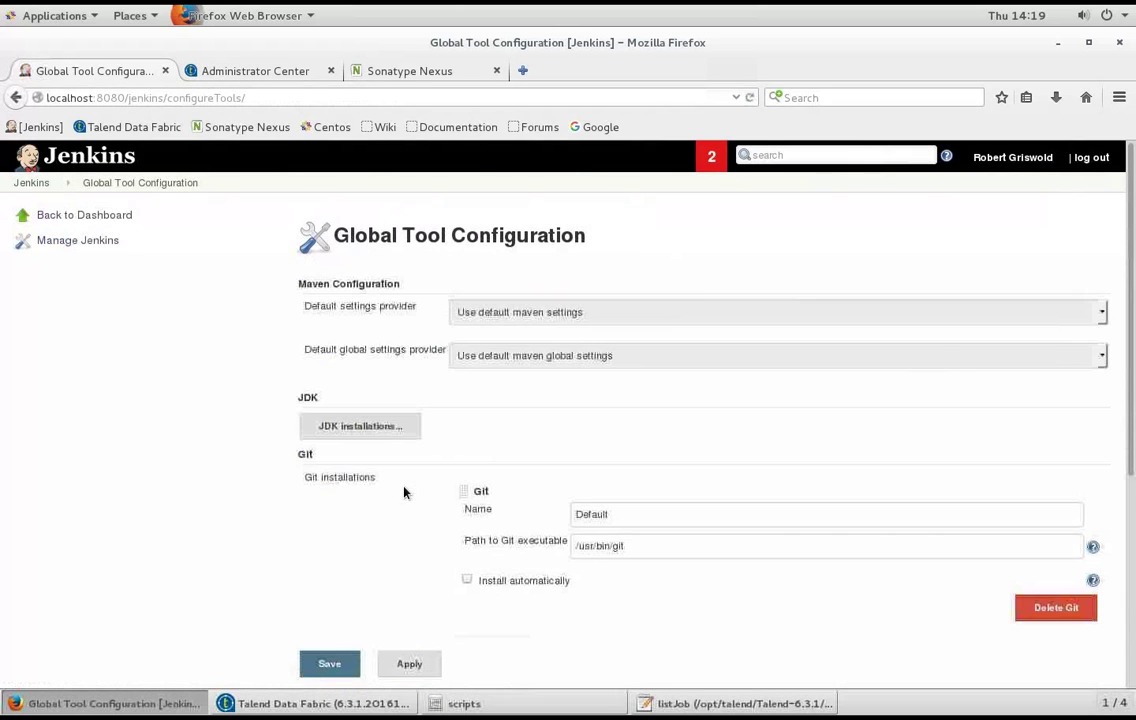
# Expand the JDK installations and the Maven installations in the Global Tool Configuration.
pyautogui.click(359, 428)
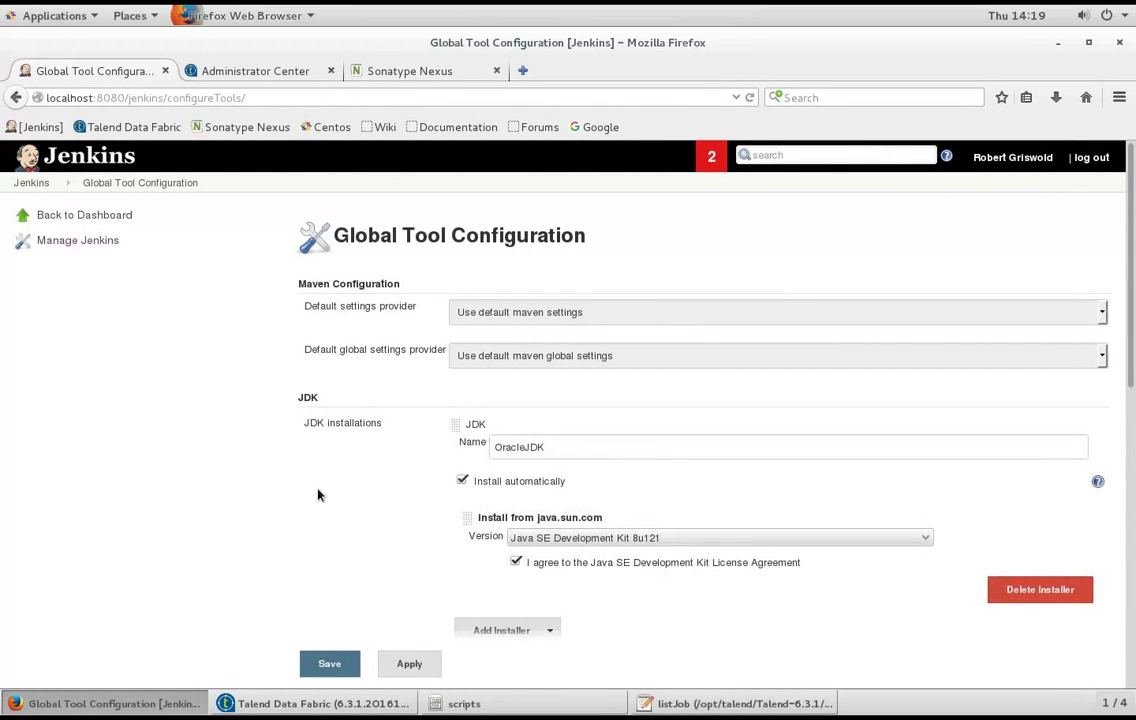
pyautogui.scroll(-6, 318, 494)
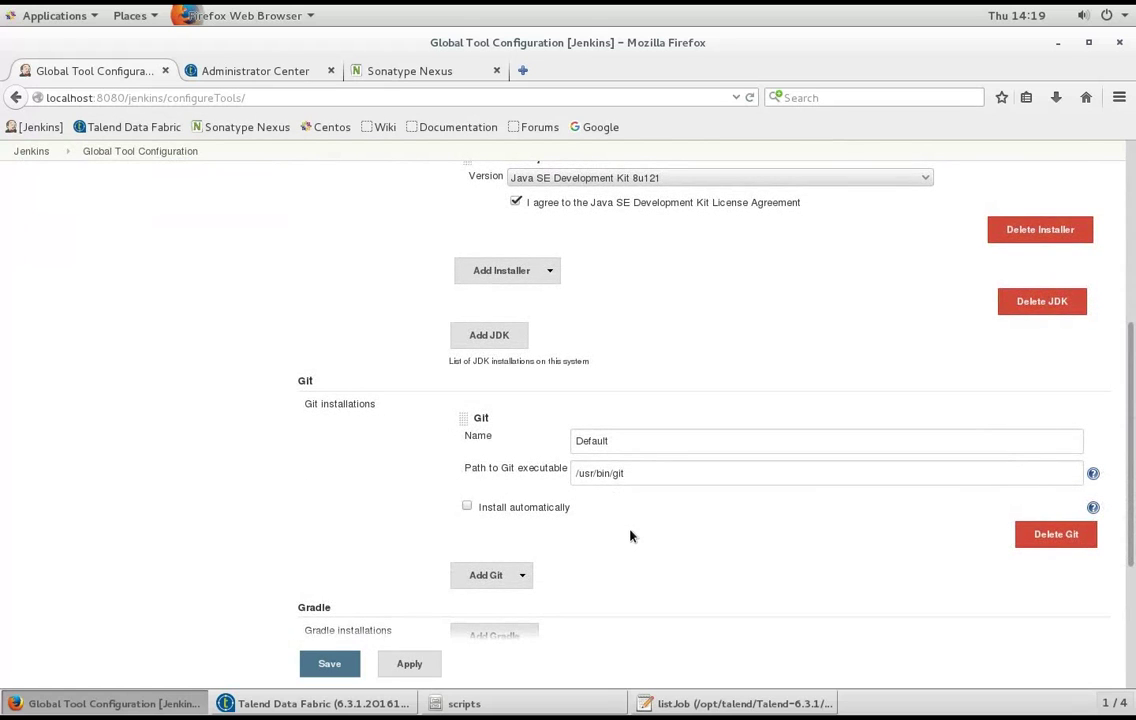
pyautogui.scroll(-5, 629, 535)
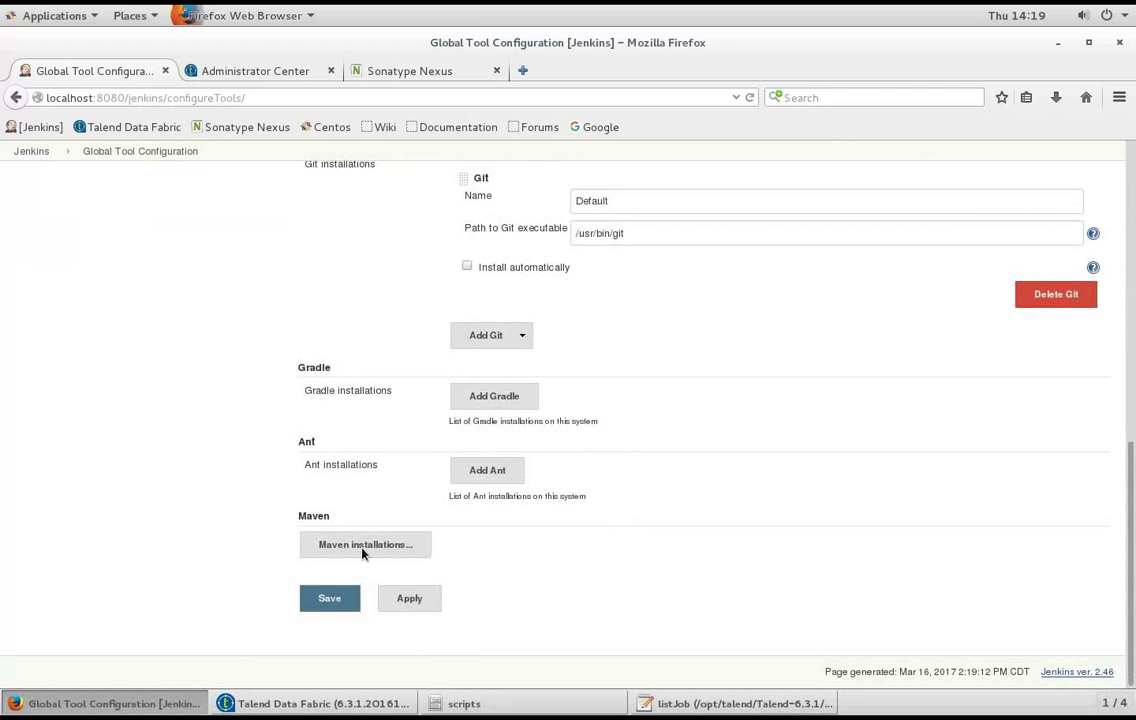
pyautogui.click(363, 545)
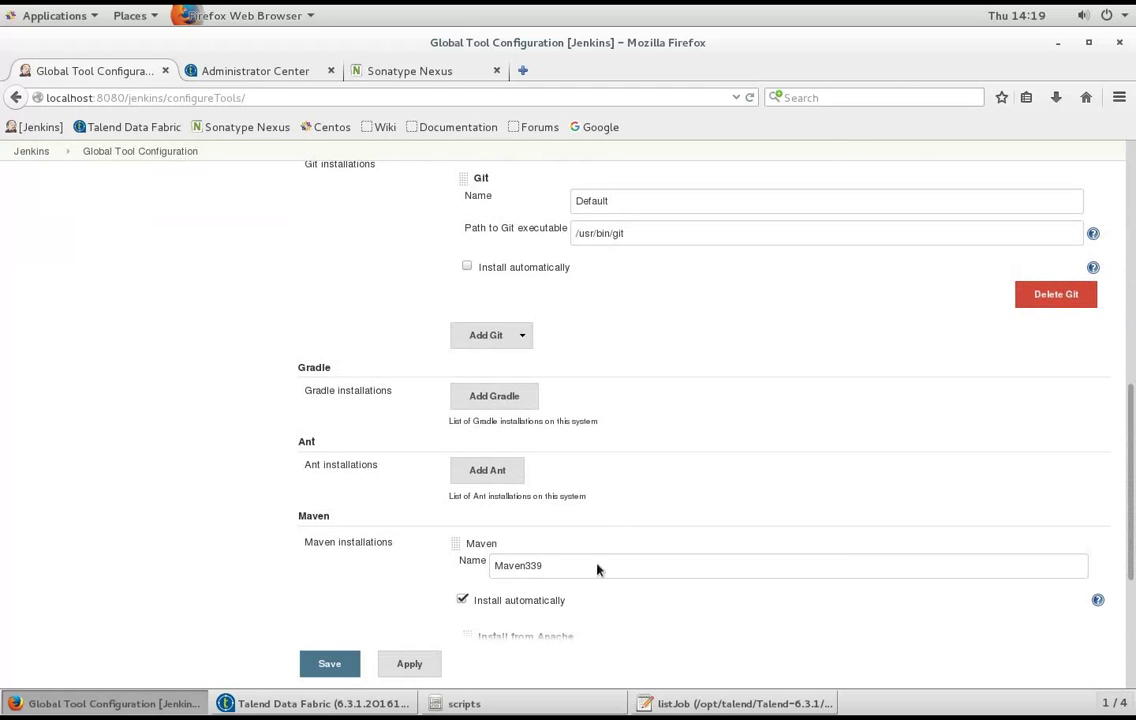
# Examine the Git installation and highlight its path to the Git executable.
pyautogui.scroll(1, 662, 392)
pyautogui.scroll(1, 662, 392)
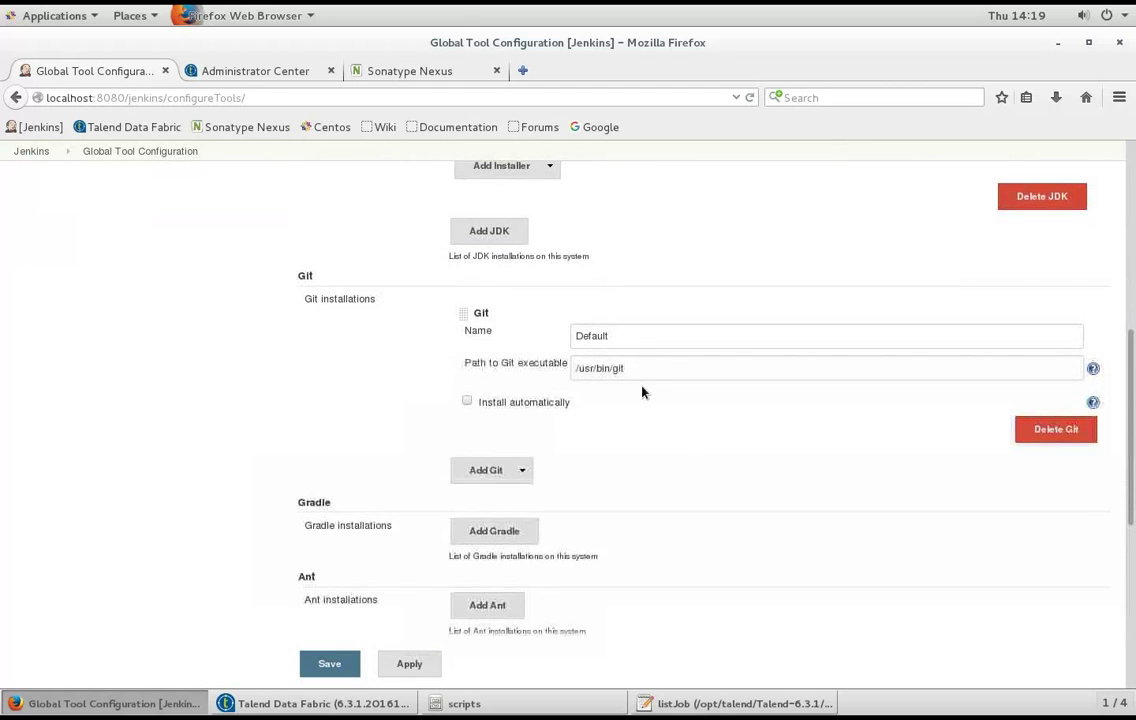
pyautogui.click(642, 370)
pyautogui.moveTo(642, 370); pyautogui.dragTo(567, 376)
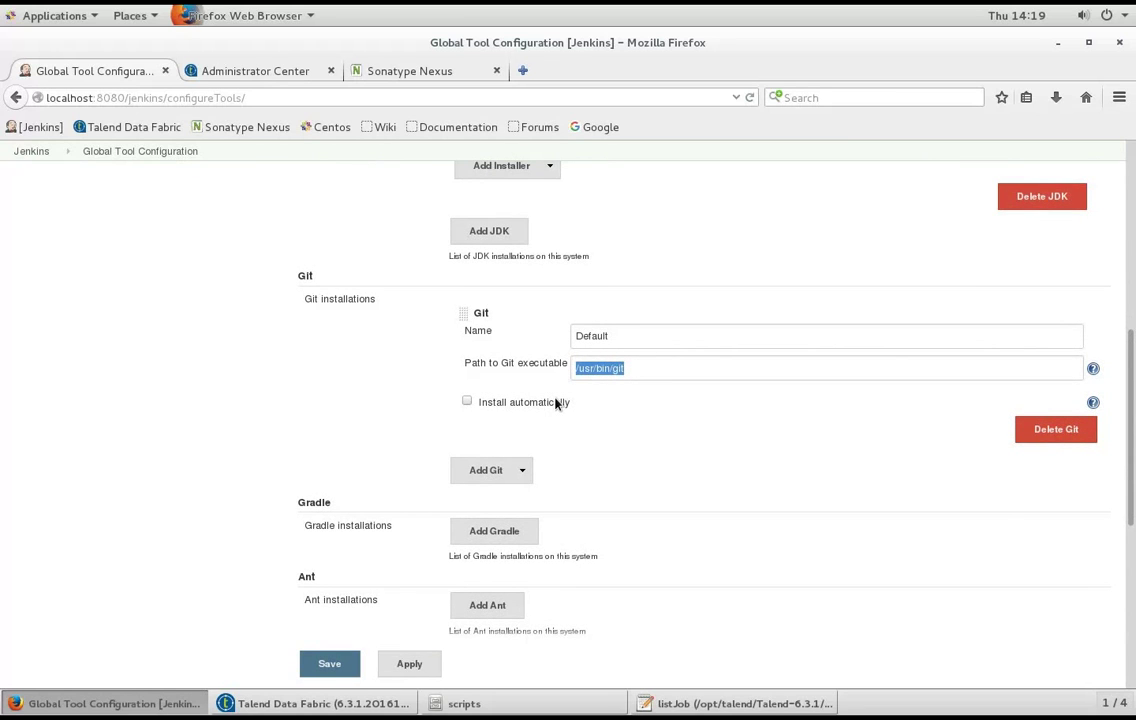
# Review the Maven configuration and the JDK, Git and Maven installation settings across the whole page.
pyautogui.scroll(5, 556, 403)
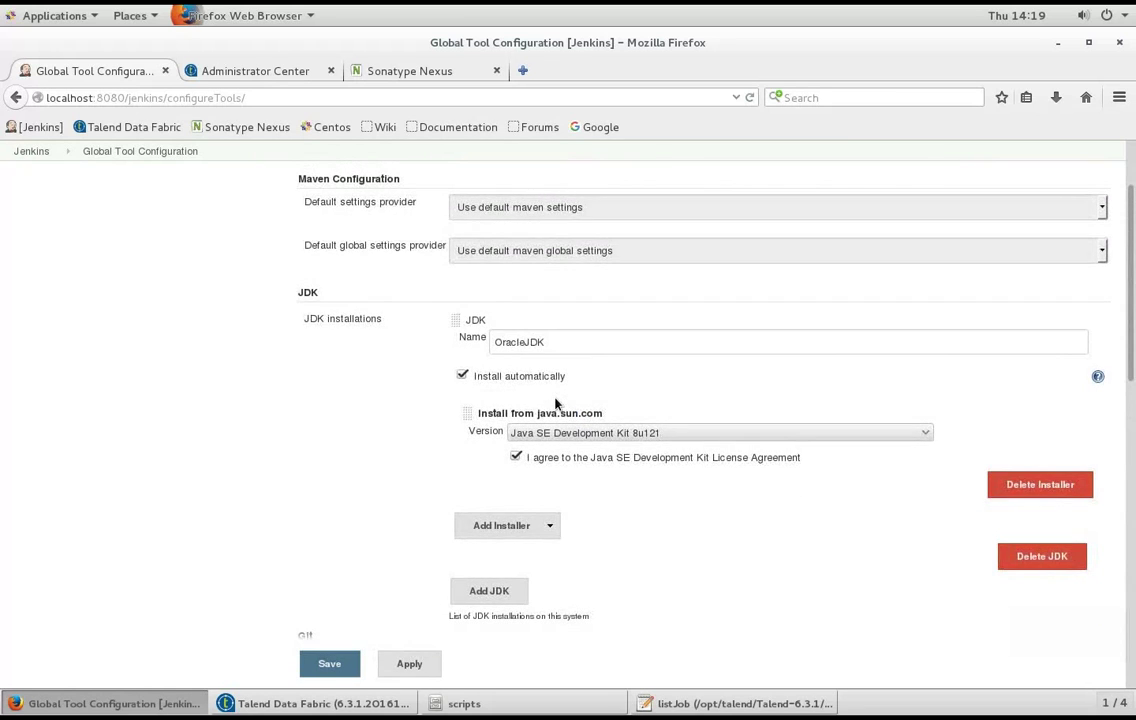
pyautogui.scroll(-2, 556, 403)
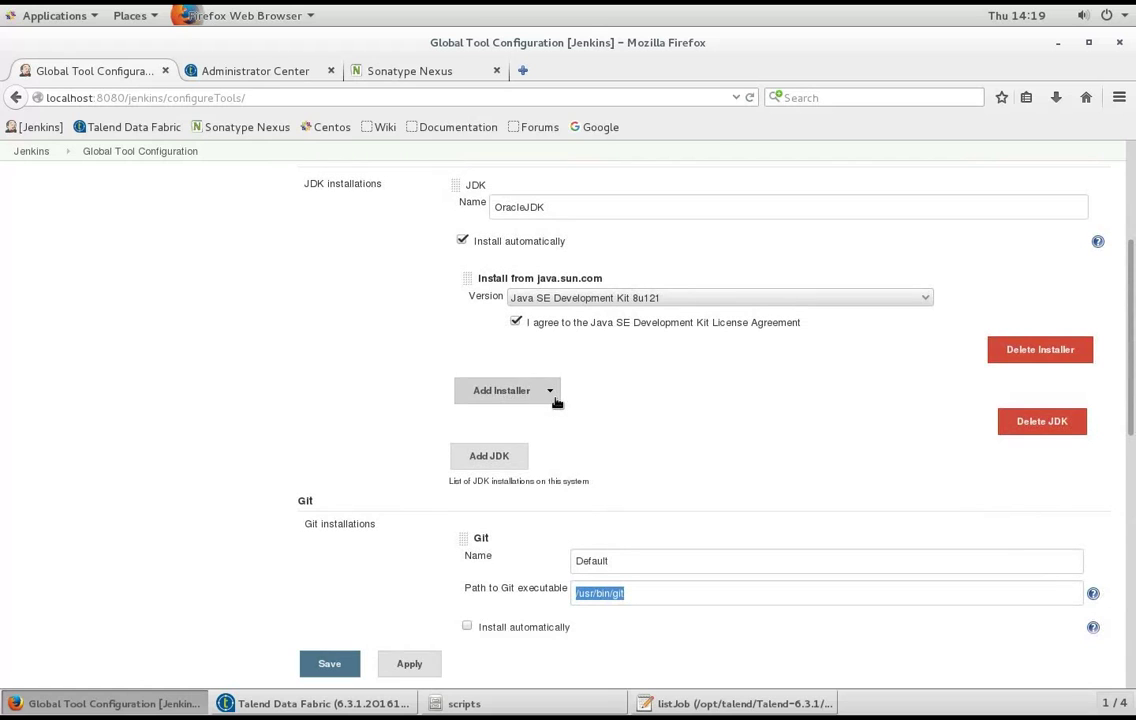
pyautogui.scroll(4, 375, 332)
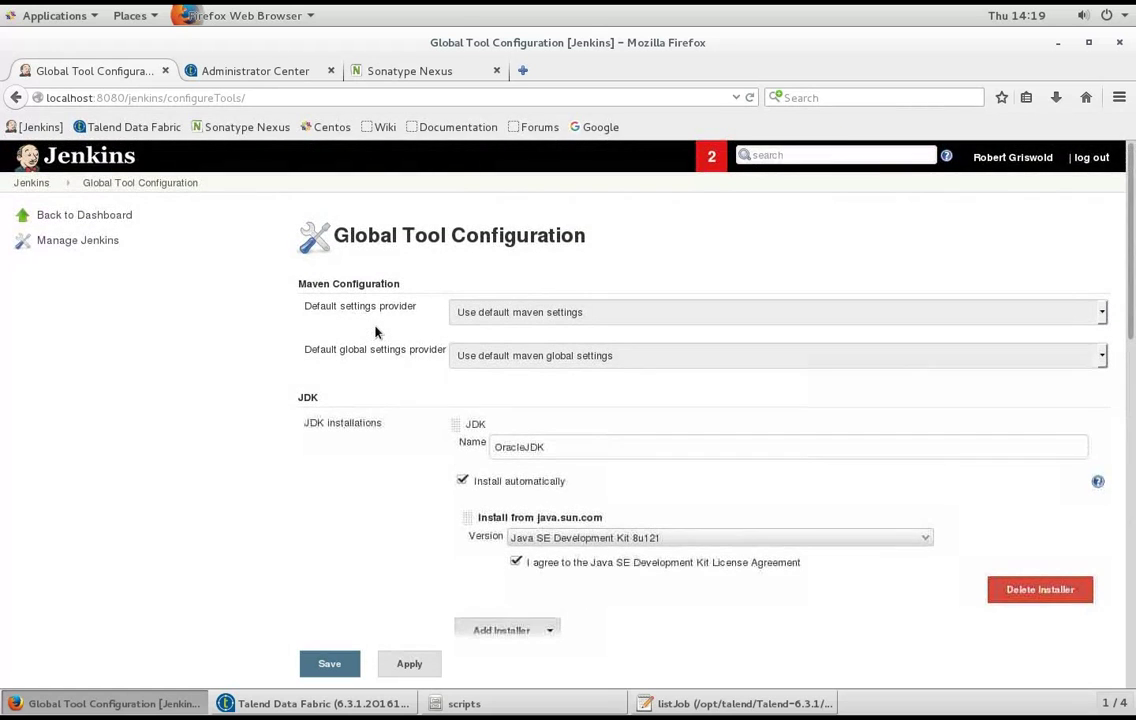
pyautogui.scroll(-2, 375, 332)
pyautogui.scroll(-7, 375, 332)
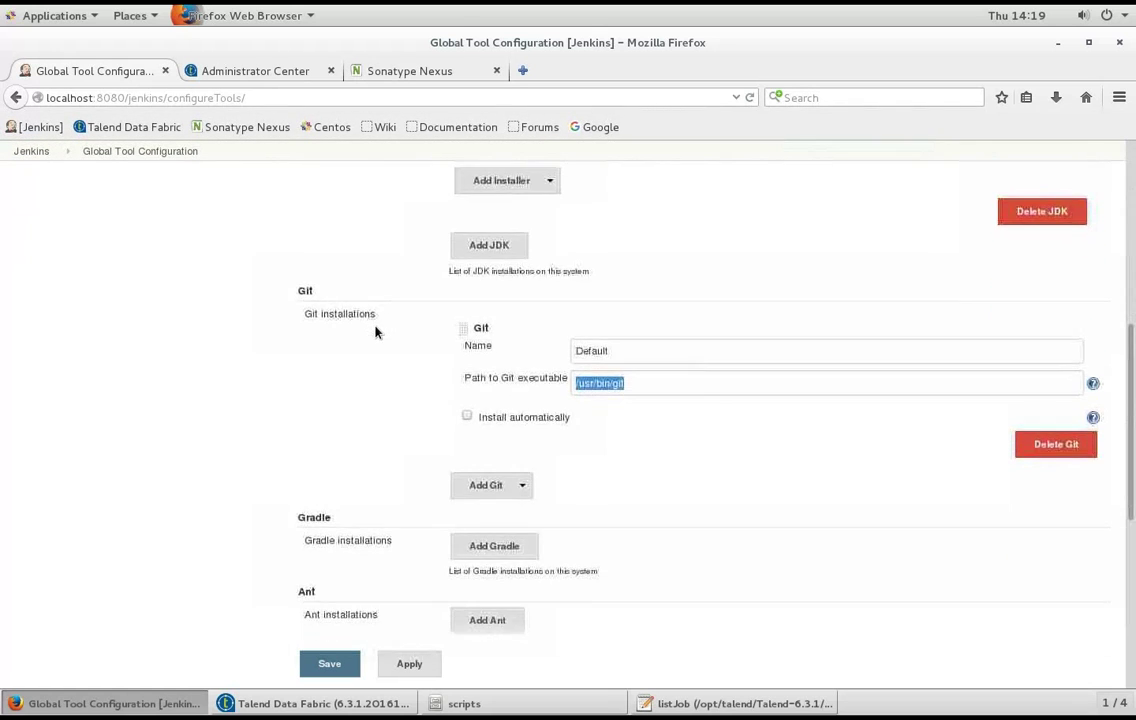
pyautogui.scroll(8, 375, 332)
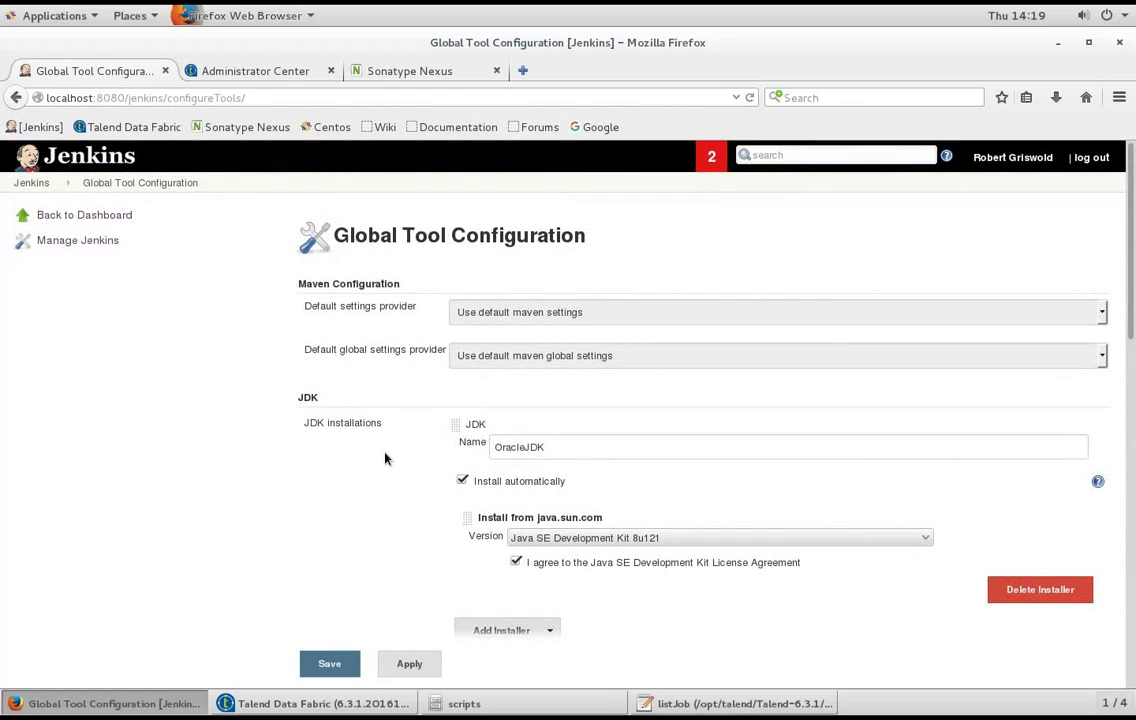
pyautogui.scroll(-4, 385, 458)
pyautogui.scroll(-5, 385, 458)
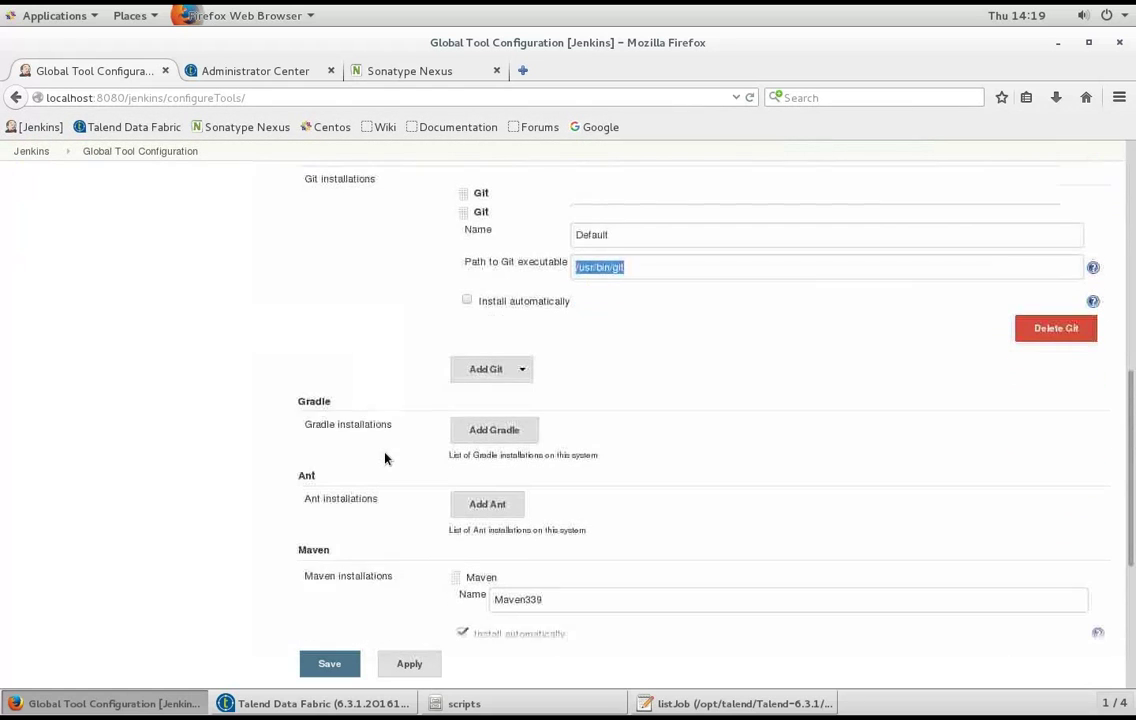
pyautogui.scroll(-5, 385, 458)
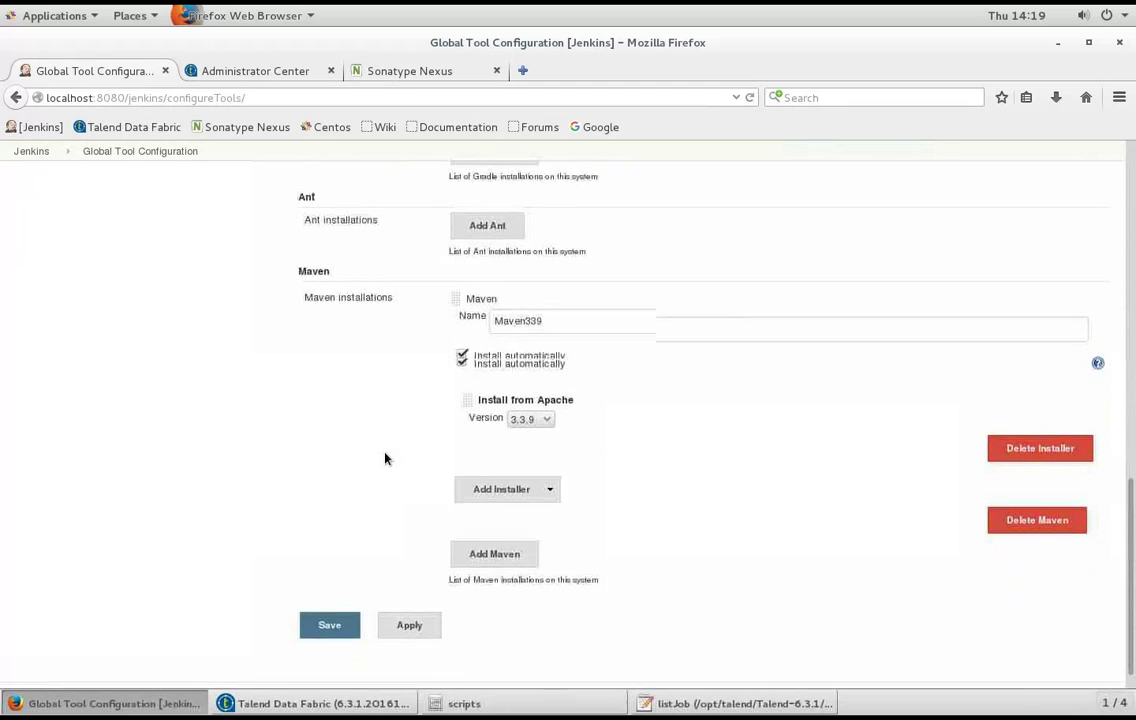
pyautogui.scroll(9, 385, 458)
pyautogui.scroll(6, 385, 458)
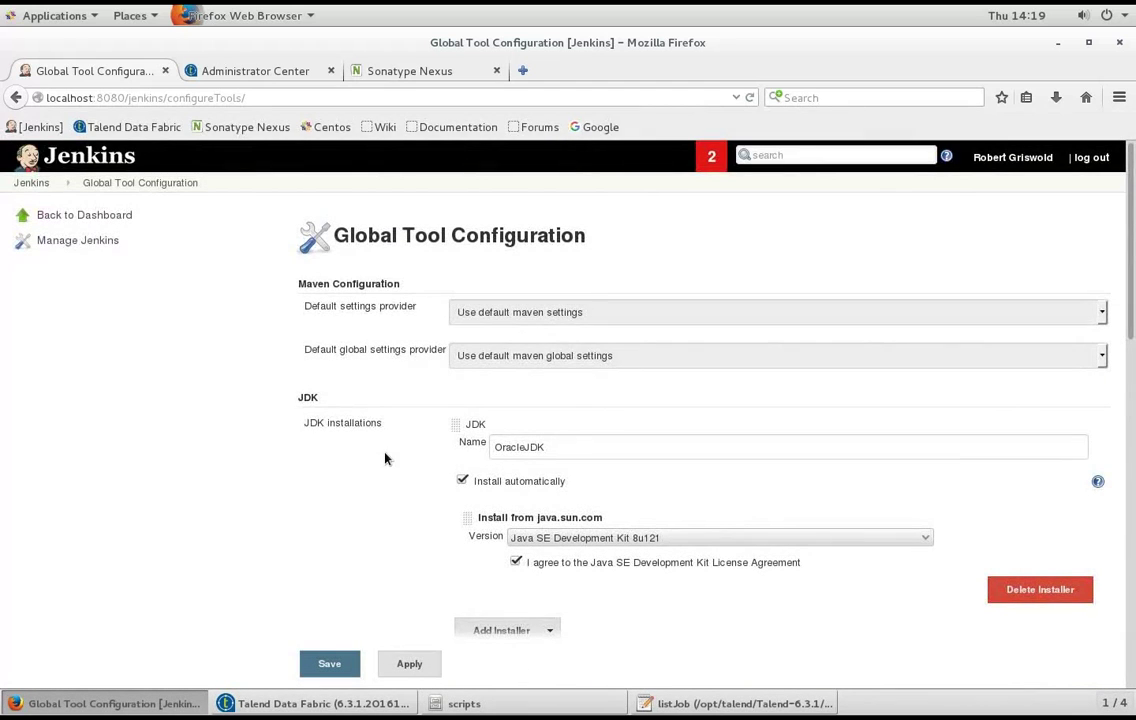
# Return to the Jenkins dashboard and open the configuration of the Step1_Checkout_and_Generate_Sources project.
pyautogui.click(30, 186)
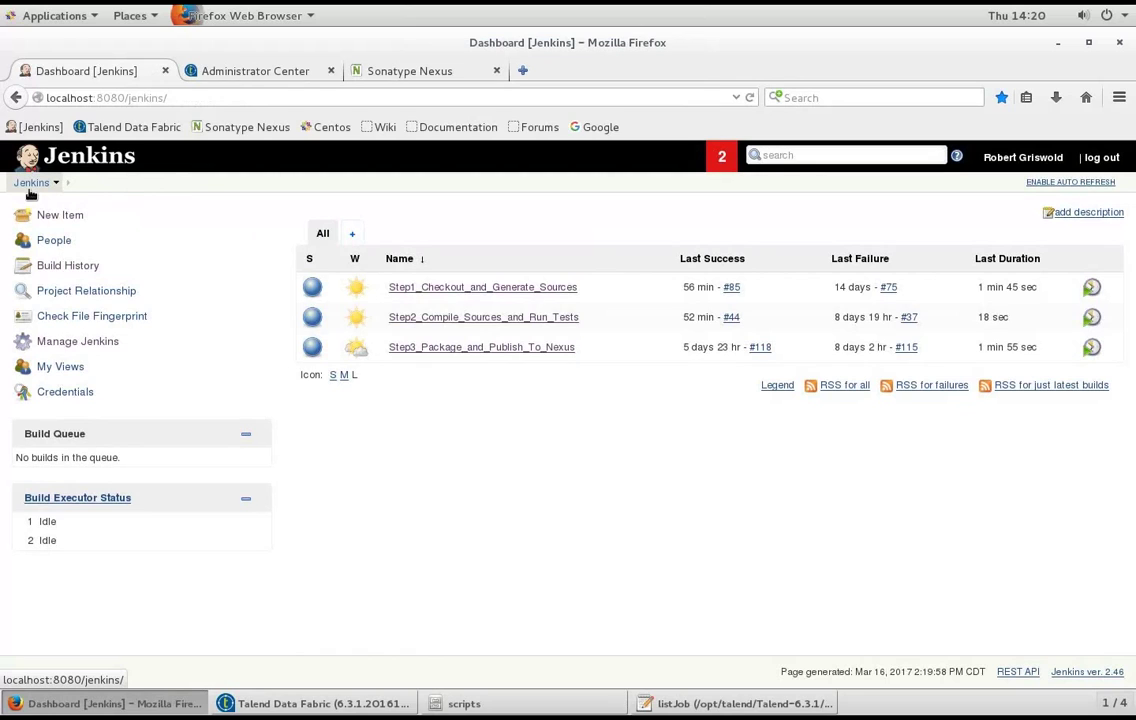
pyautogui.click(438, 288)
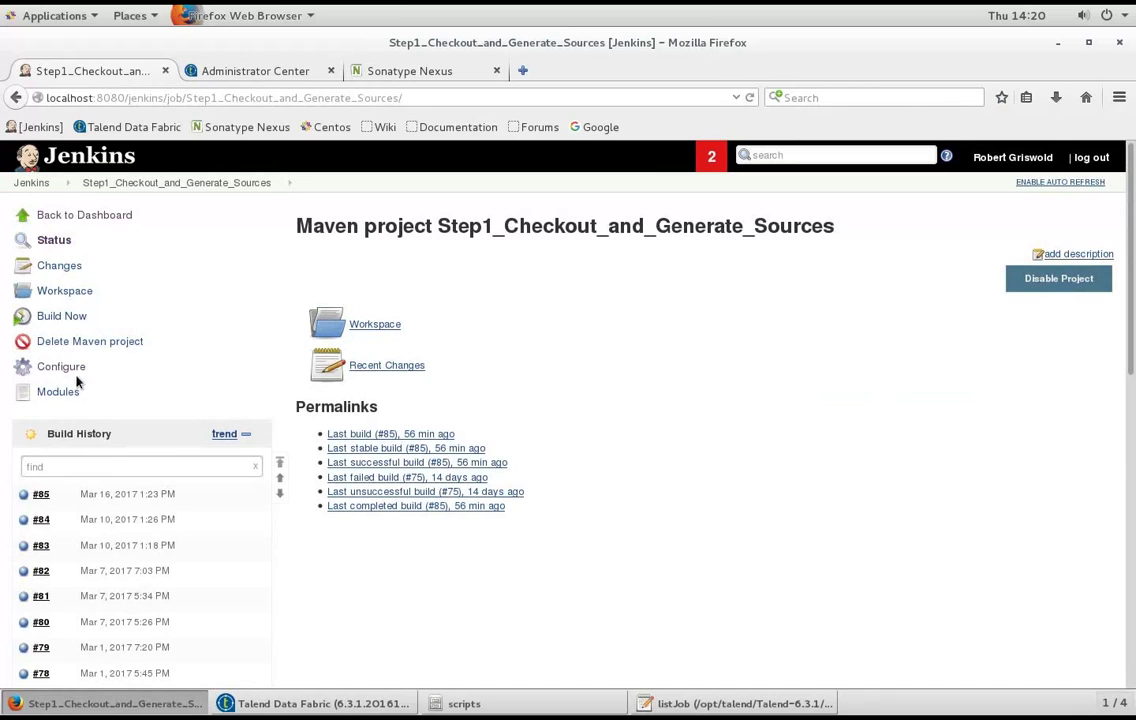
pyautogui.click(69, 370)
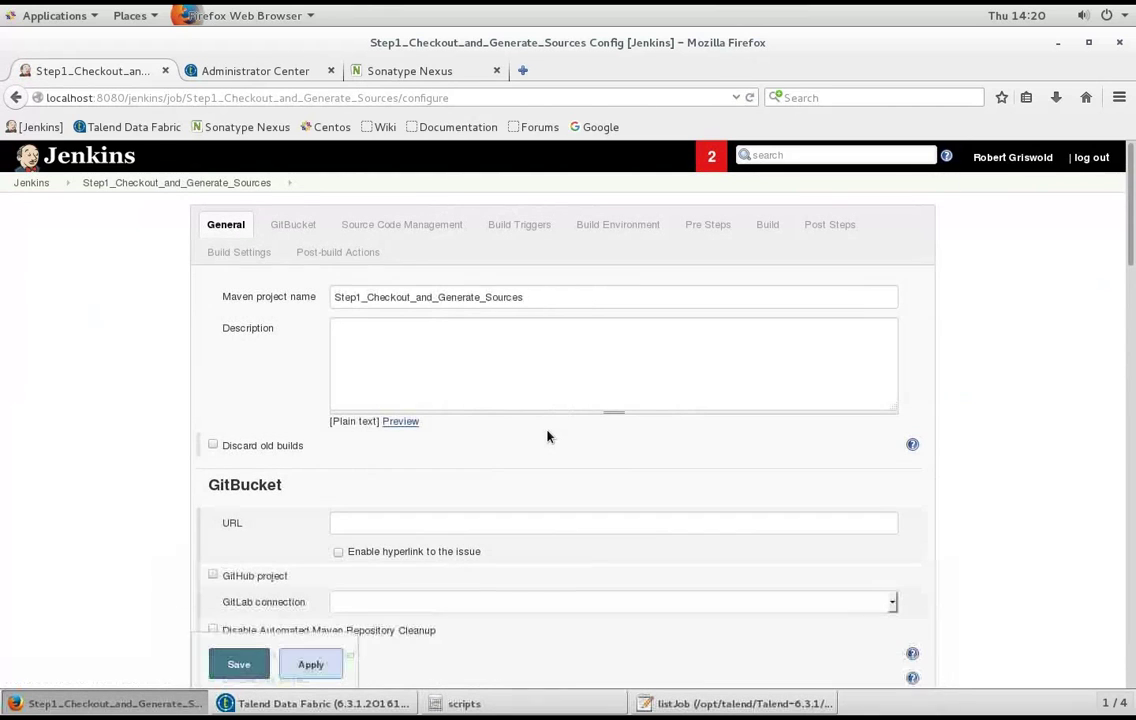
# Review the project's Source Code Management settings, checking the Git repository URL, credentials and branch specifier.
pyautogui.scroll(-5, 547, 435)
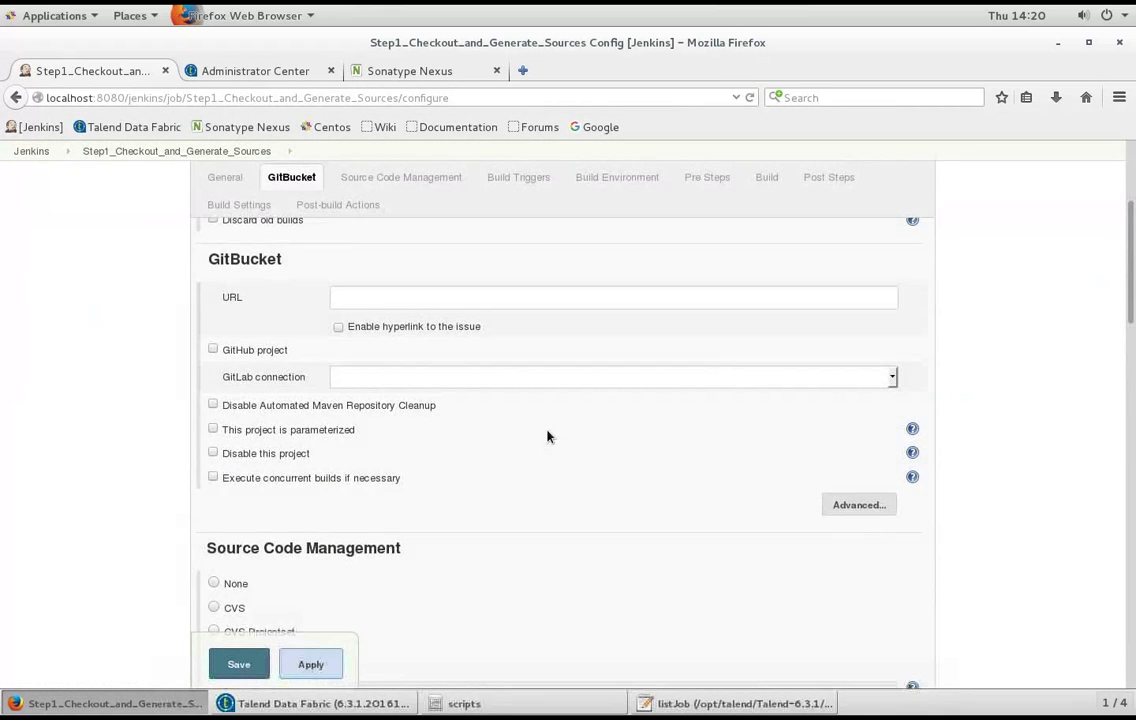
pyautogui.scroll(-2, 548, 434)
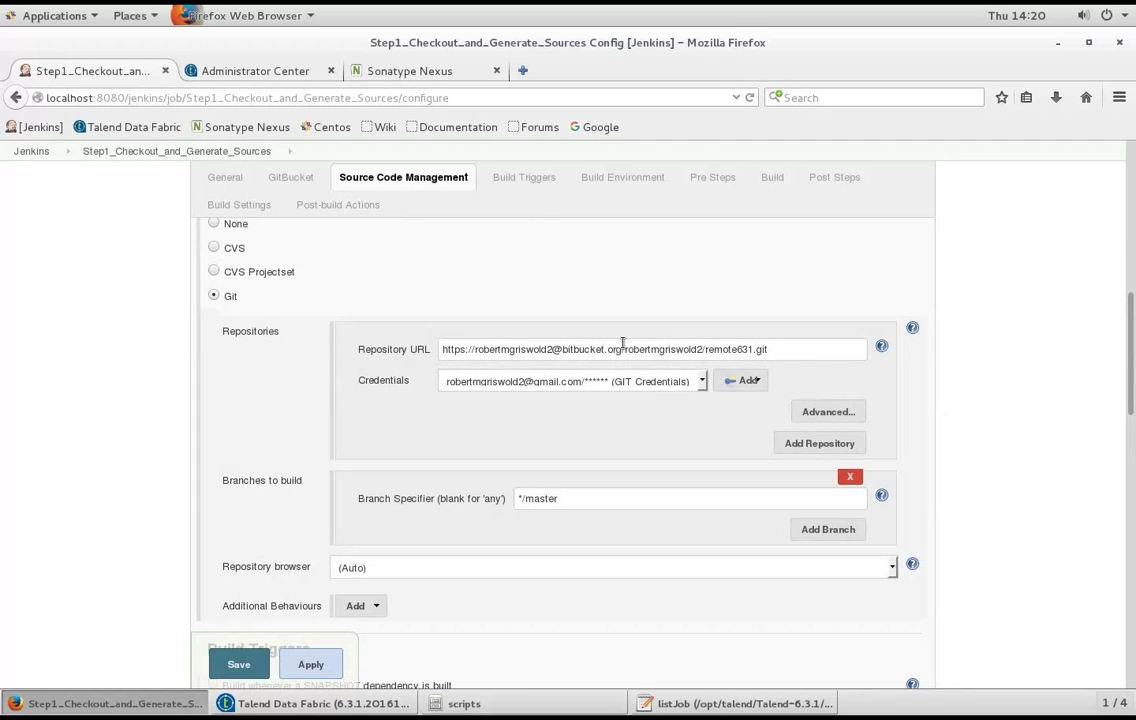
pyautogui.click(574, 501)
pyautogui.scroll(-5, 574, 500)
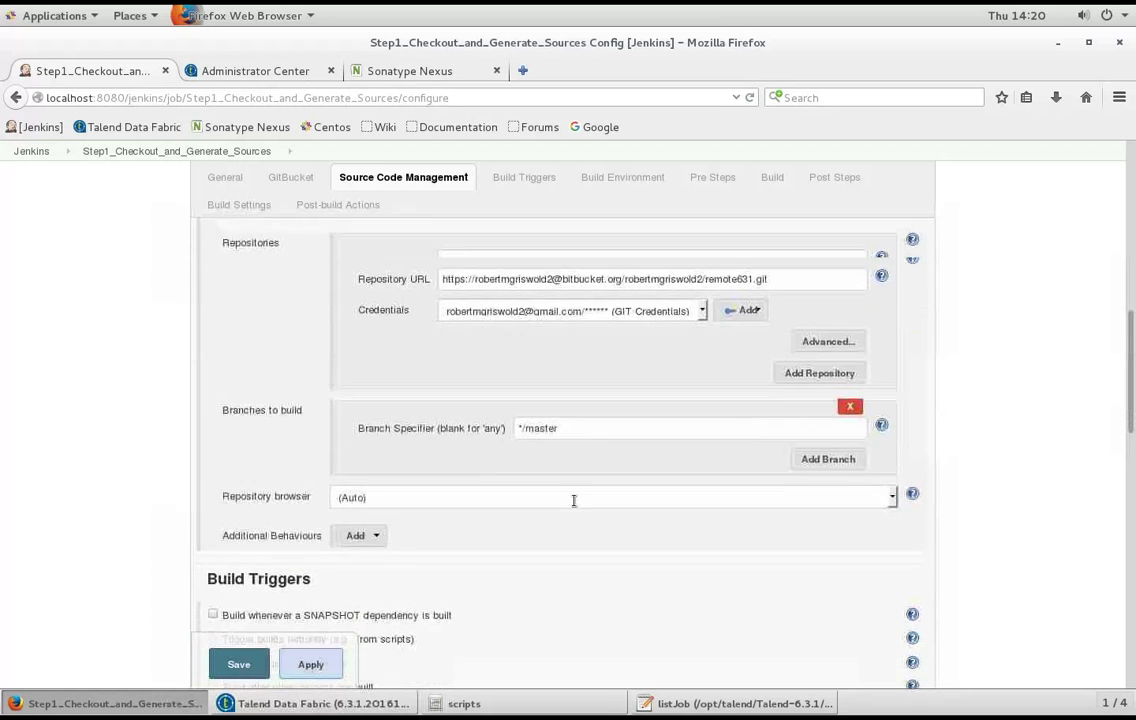
# Expand the advanced Build settings, highlight the Root POM path and show MAVEN_OPTS on multiple lines.
pyautogui.scroll(-6, 574, 505)
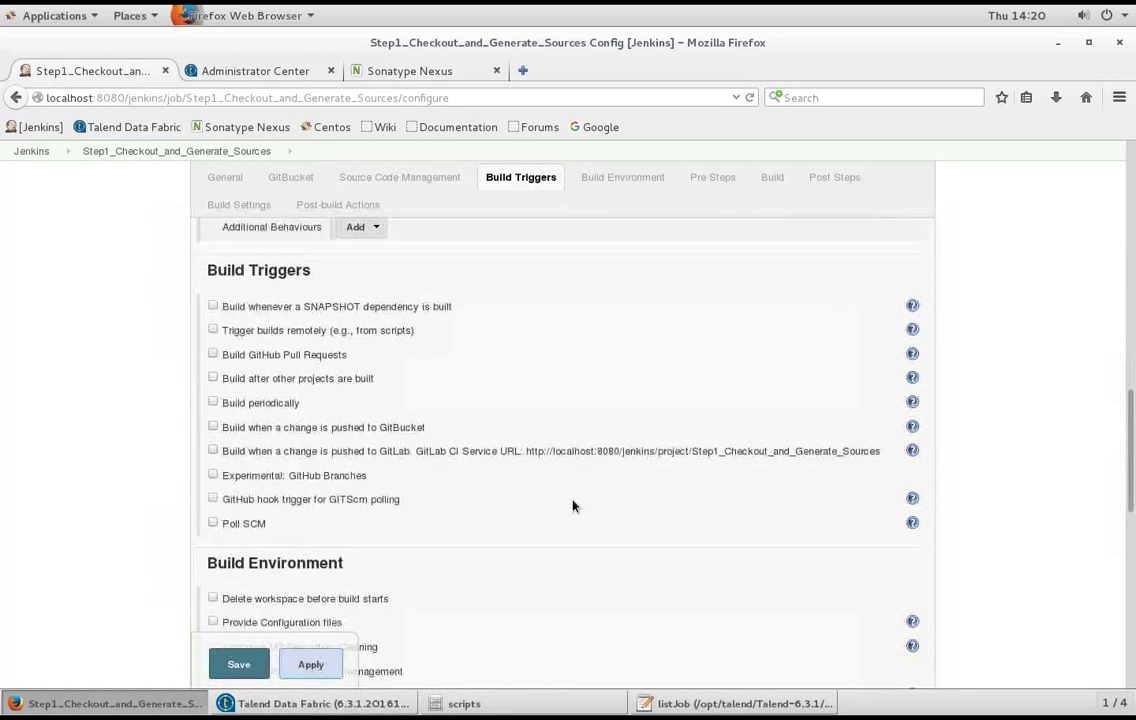
pyautogui.scroll(-3, 573, 506)
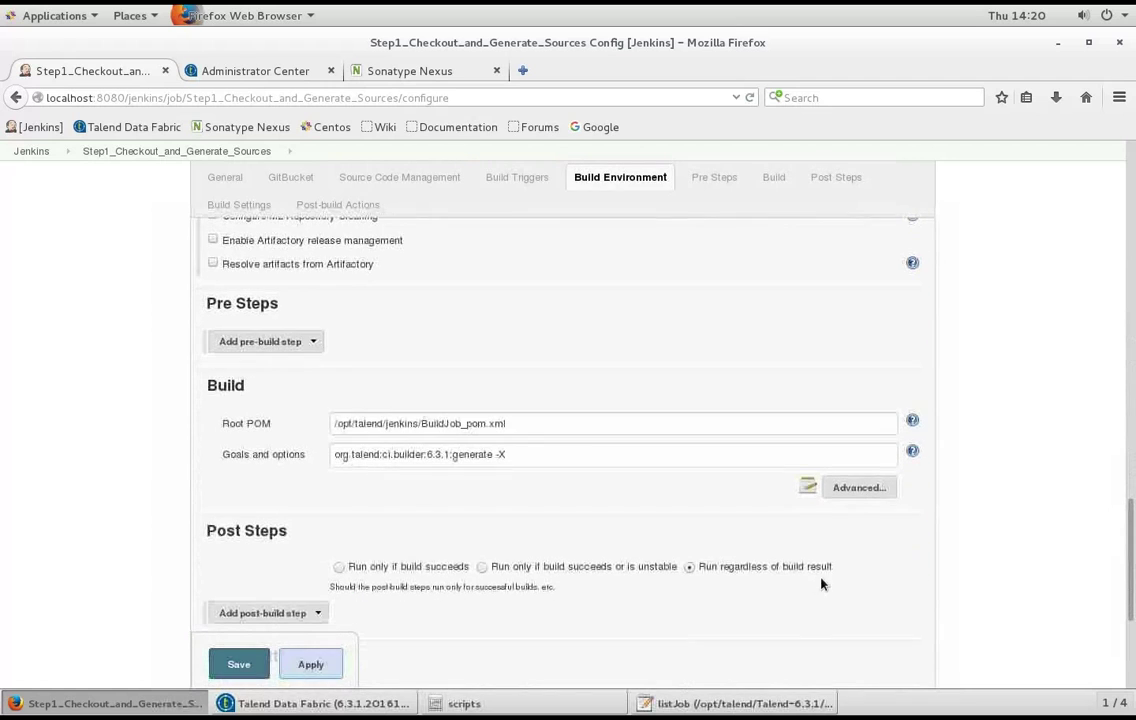
pyautogui.click(848, 489)
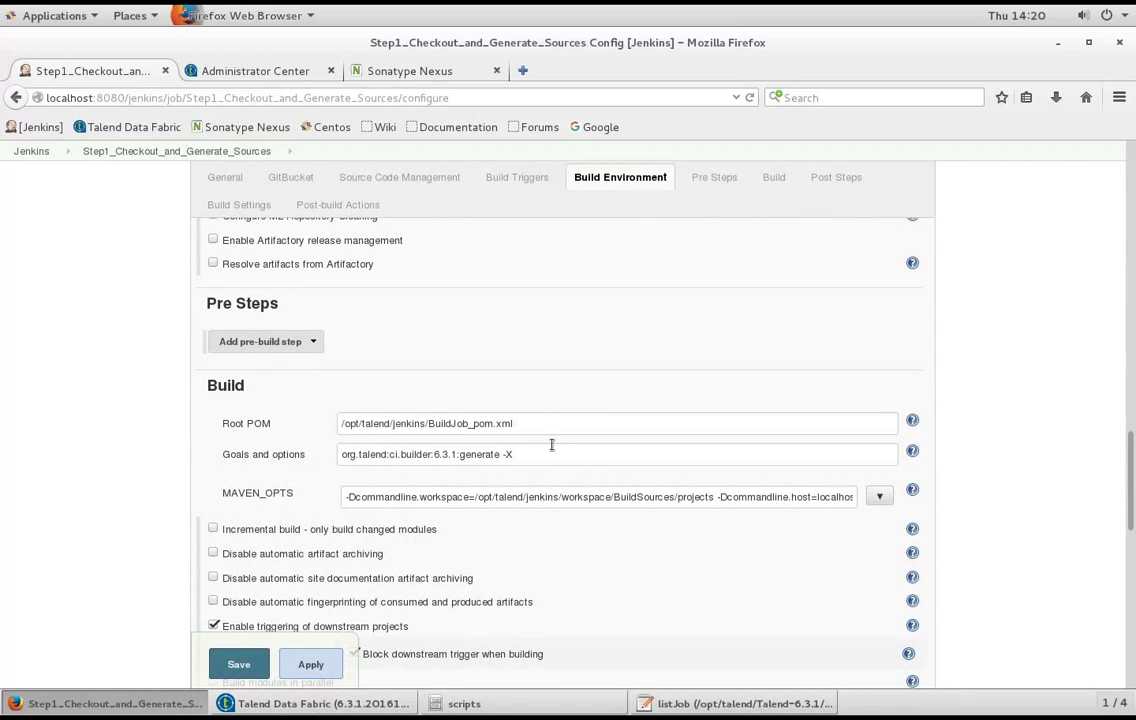
pyautogui.moveTo(524, 424); pyautogui.dragTo(334, 429)
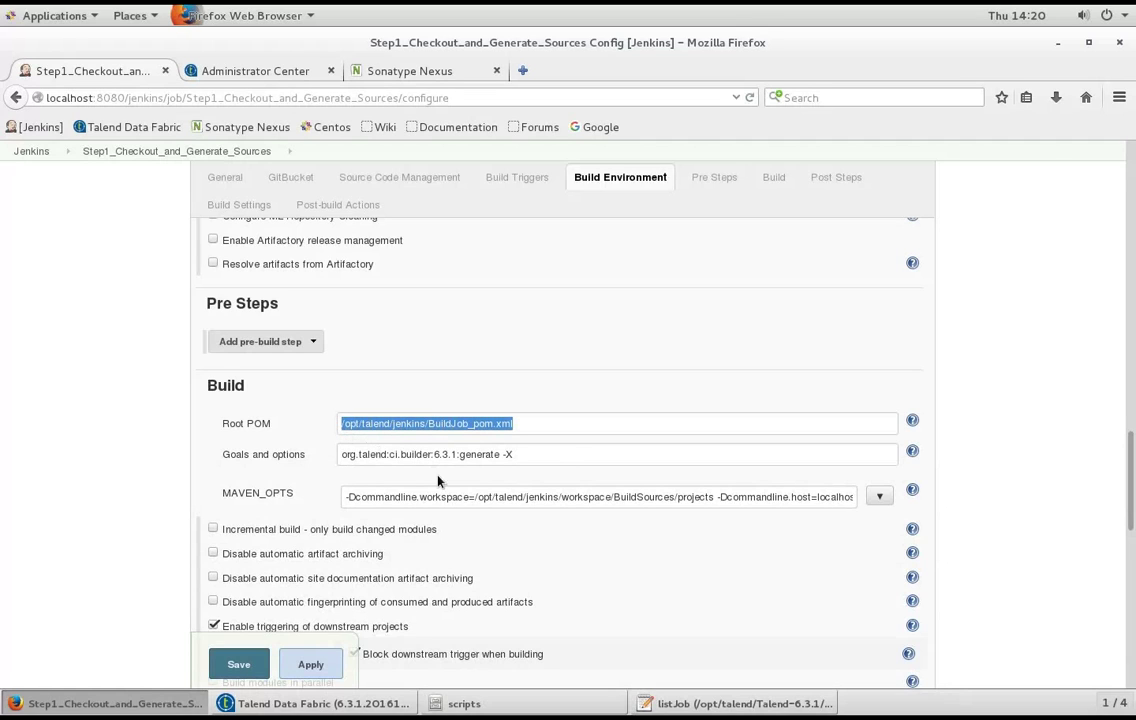
pyautogui.click(880, 497)
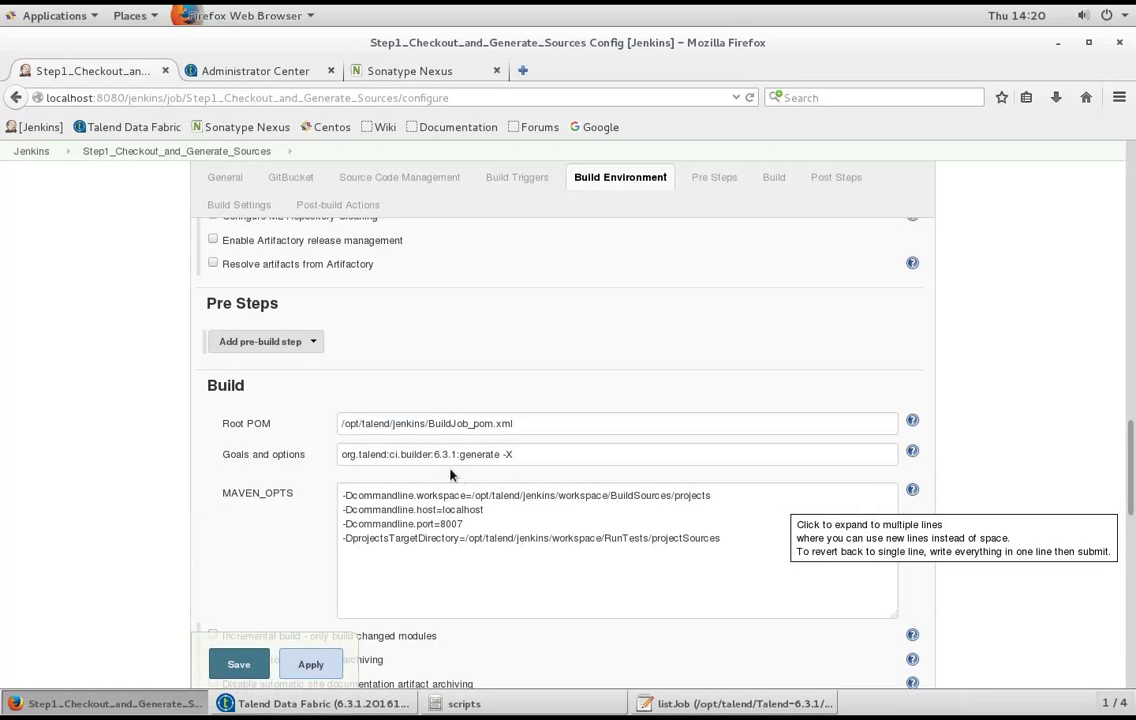
# Highlight the CI builder plugin in Goals and options and the command-line port in MAVEN_OPTS.
pyautogui.moveTo(455, 454); pyautogui.dragTo(341, 454)
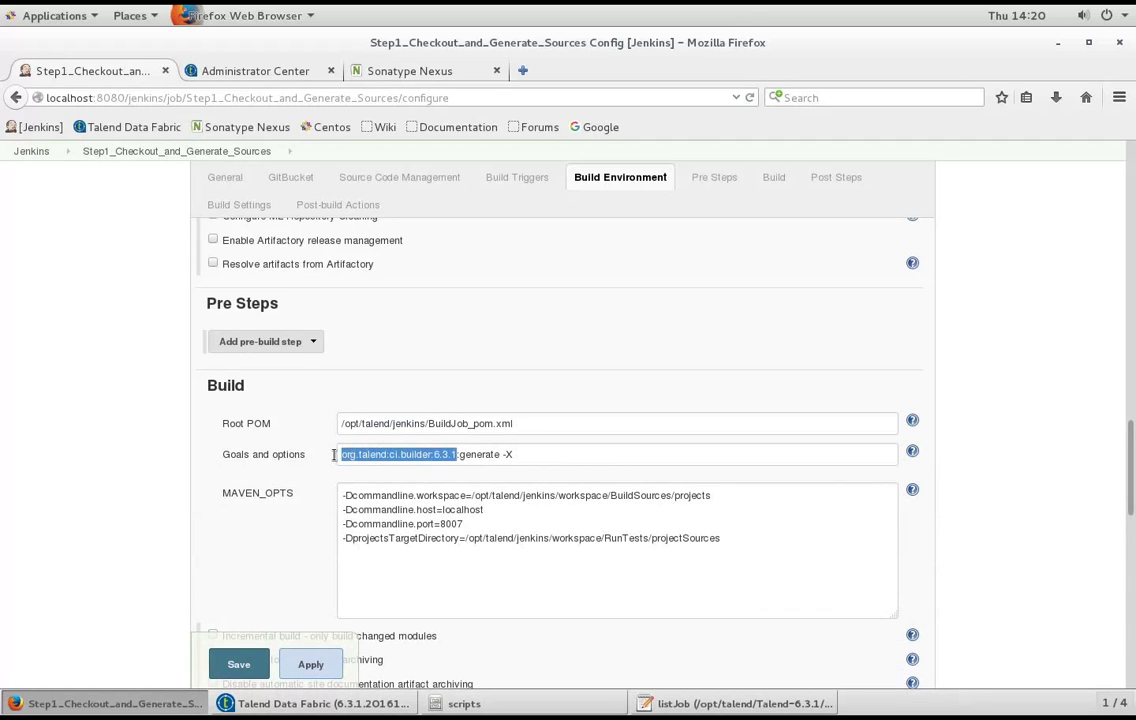
pyautogui.moveTo(460, 522); pyautogui.dragTo(436, 527)
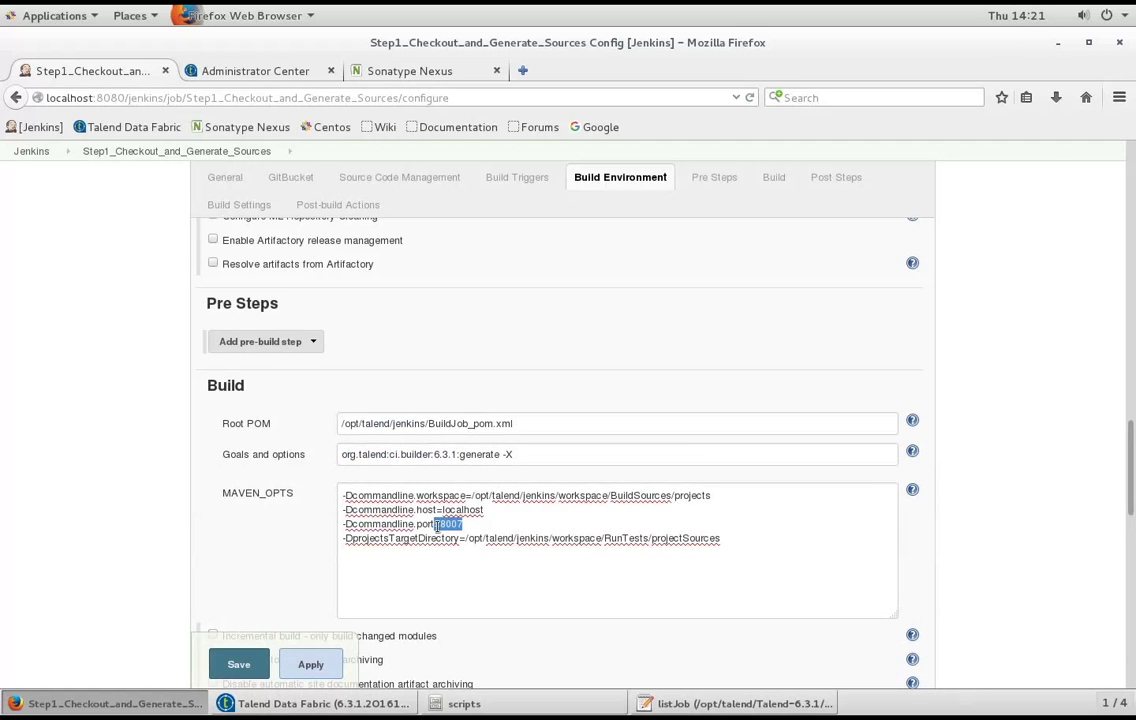
pyautogui.click(411, 458)
pyautogui.moveTo(465, 524); pyautogui.dragTo(441, 524)
pyautogui.click(455, 527)
# Review the remaining Build options, comparing the custom workspace directory and Maven settings file path with the MAVEN_OPTS entries.
pyautogui.scroll(-7, 743, 553)
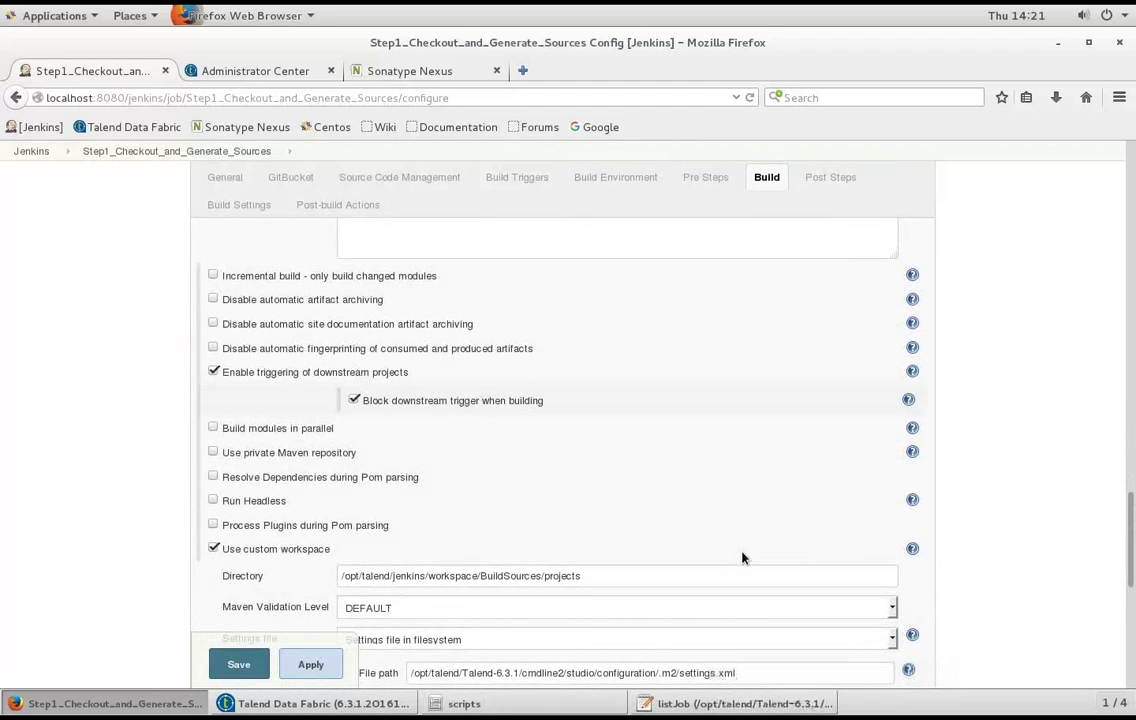
pyautogui.scroll(-3, 743, 557)
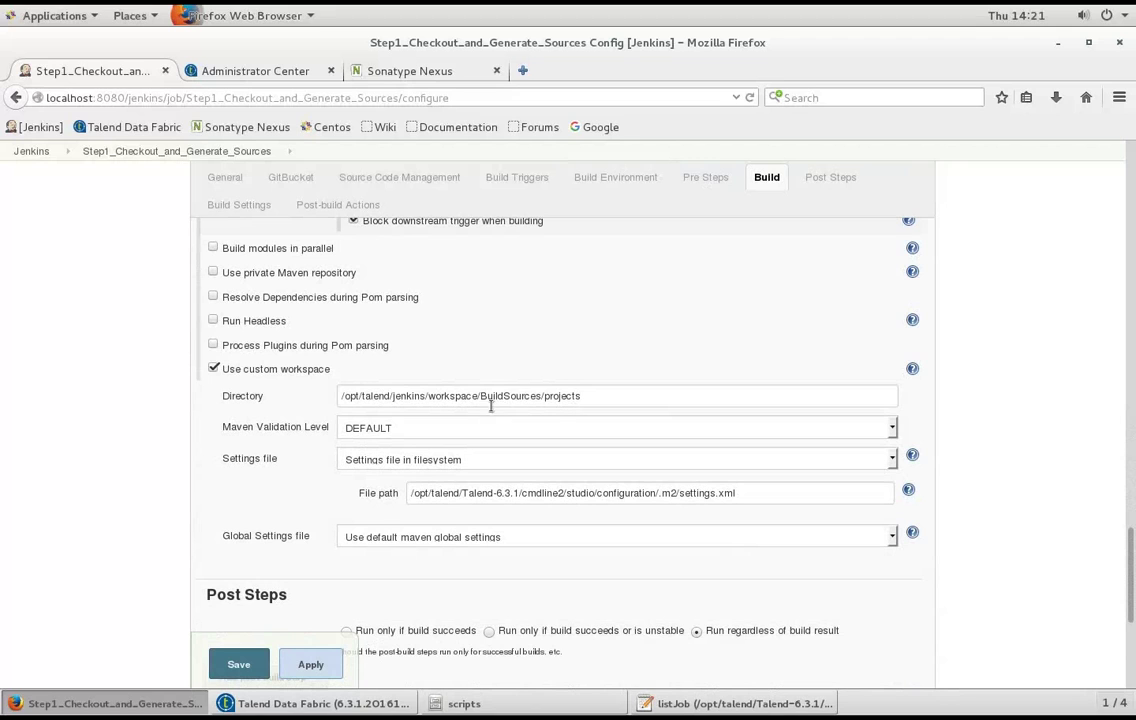
pyautogui.scroll(7, 518, 396)
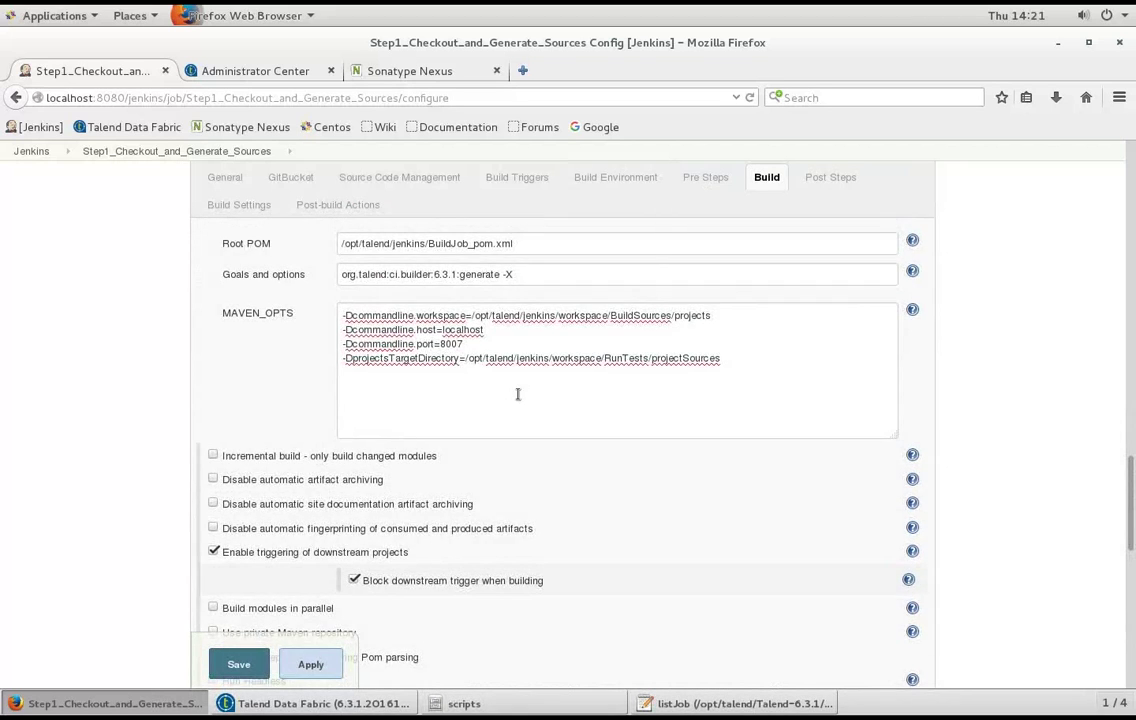
pyautogui.scroll(-8, 518, 394)
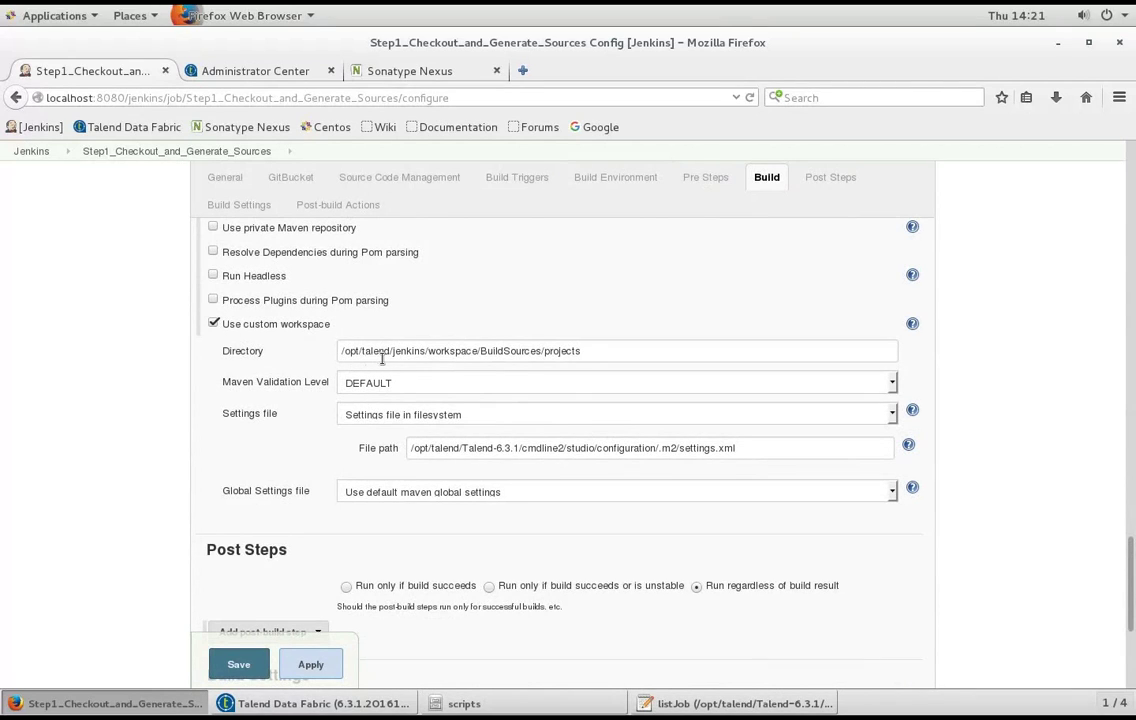
pyautogui.click(467, 449)
pyautogui.scroll(3, 748, 452)
pyautogui.scroll(-3, 748, 452)
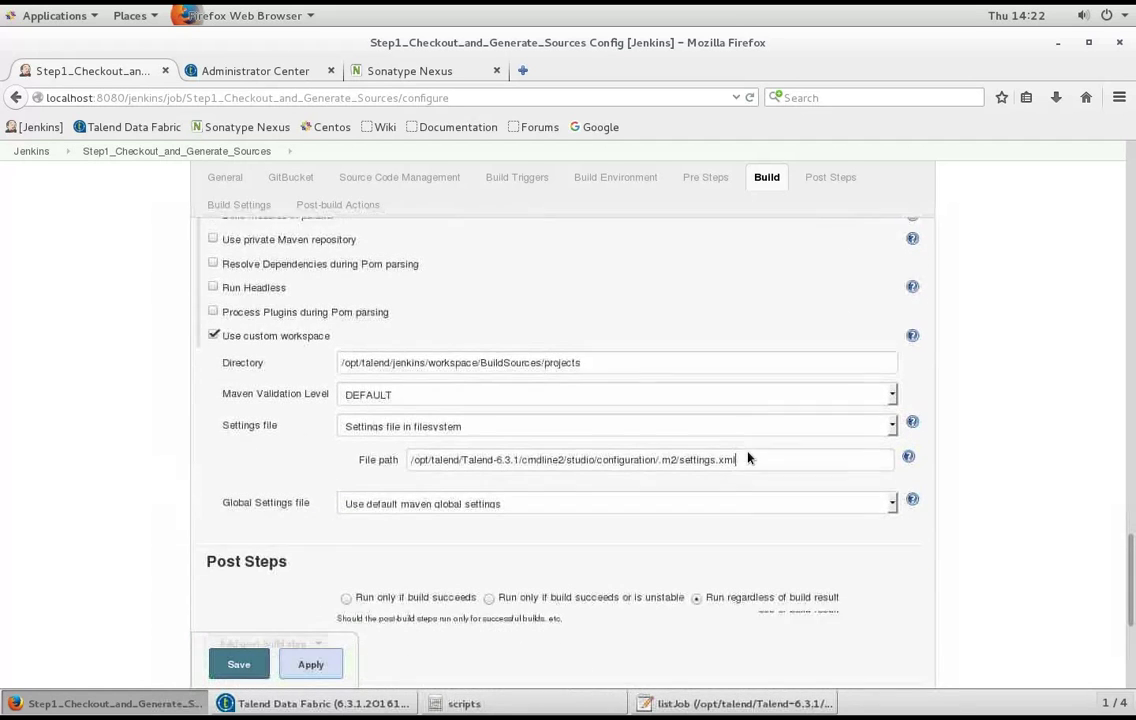
pyautogui.scroll(-1, 748, 457)
pyautogui.scroll(5, 748, 452)
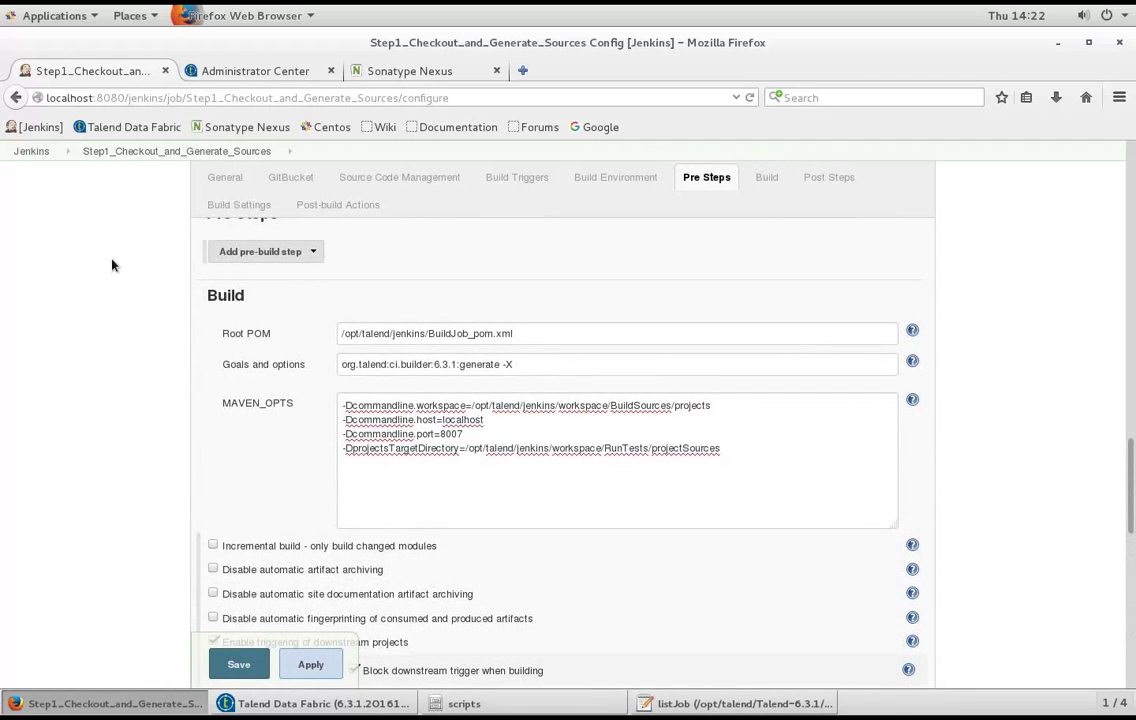
pyautogui.scroll(10, 112, 264)
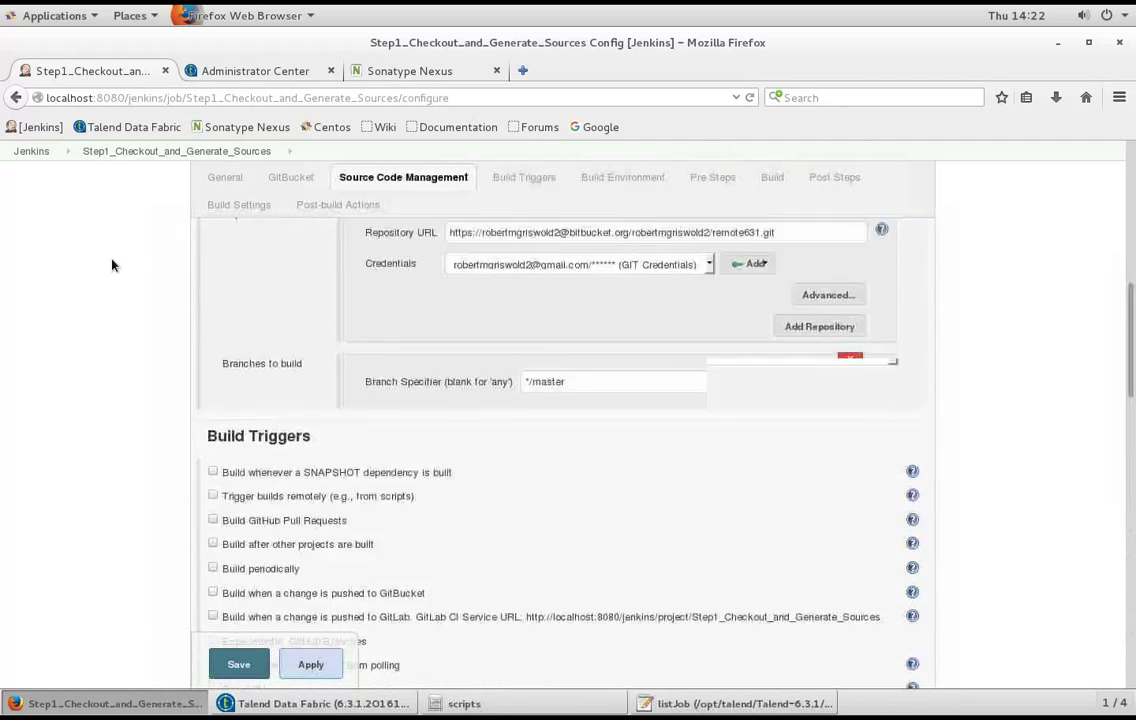
# Switch to the file manager and open /opt/talend/jenkins/workspace/RunTests/projectSources/TALENDREMOTE631.
pyautogui.click(460, 704)
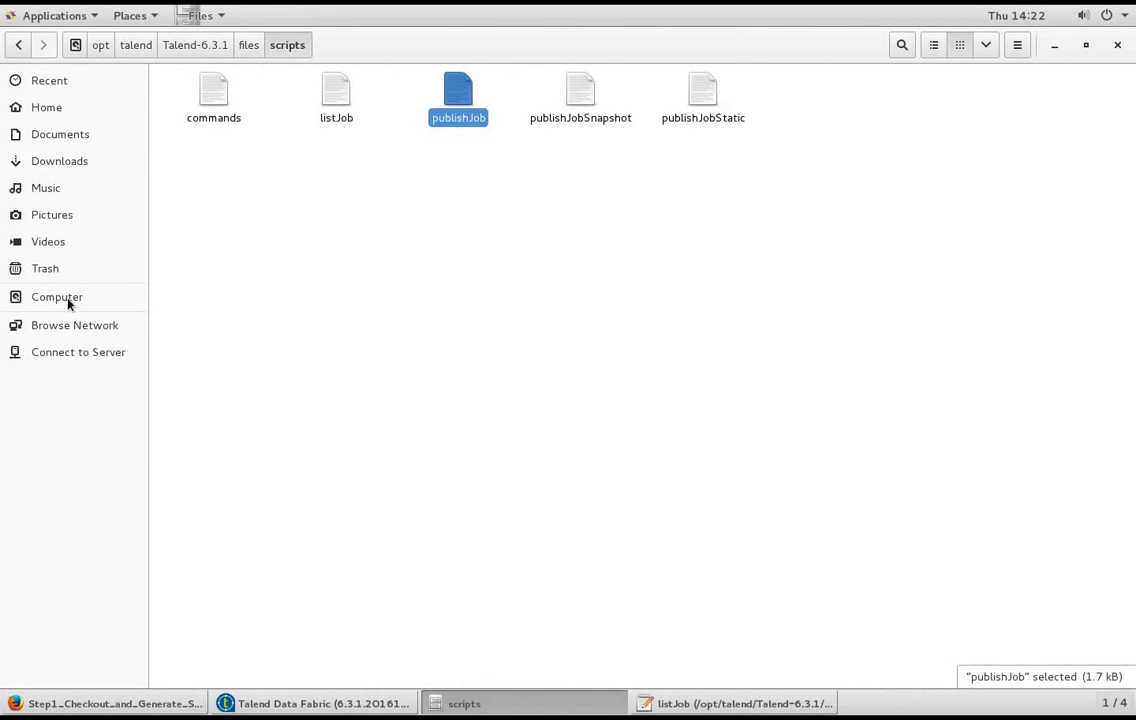
pyautogui.click(57, 297)
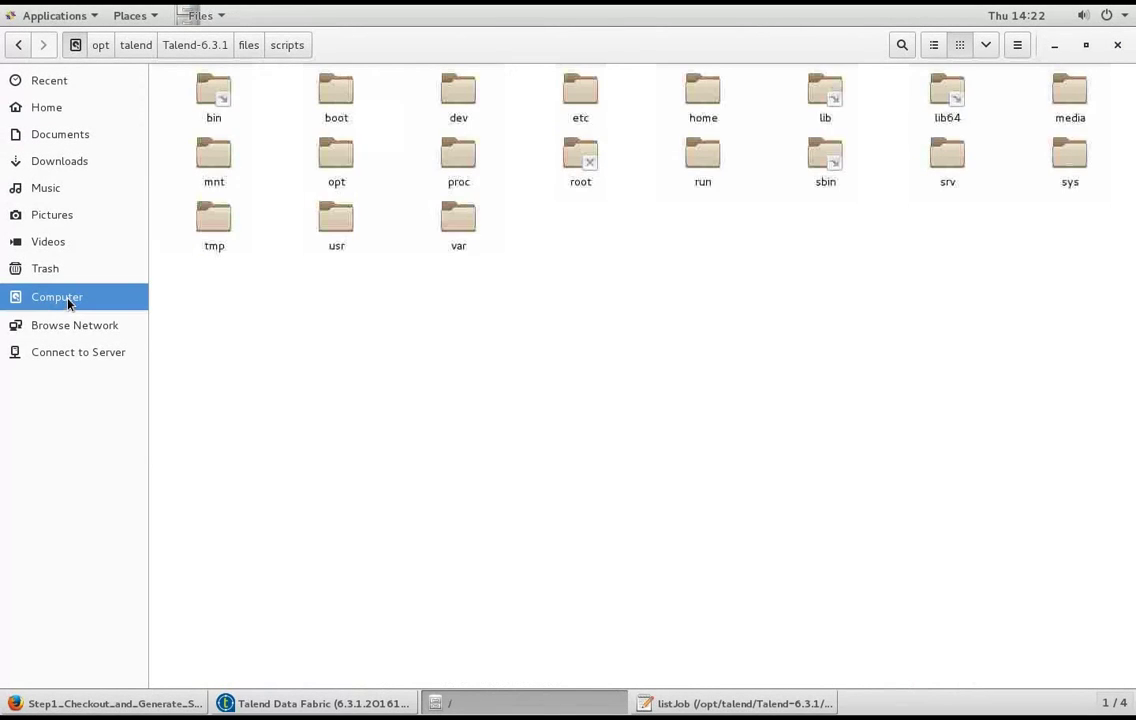
pyautogui.doubleClick(325, 164)
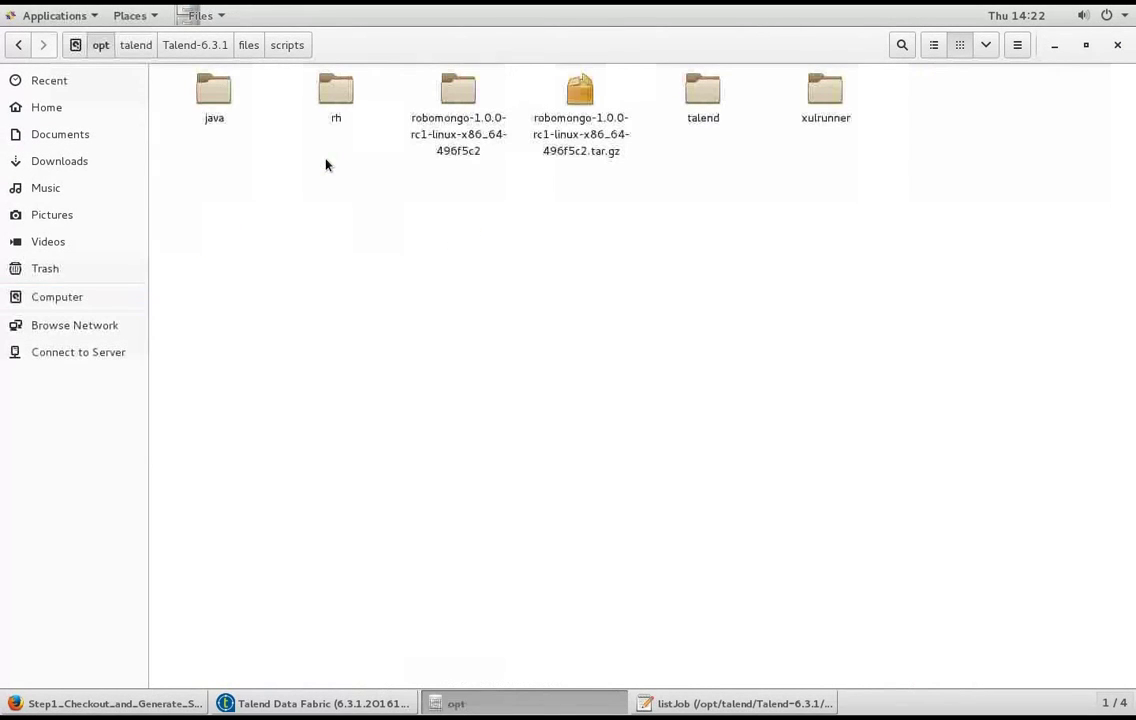
pyautogui.doubleClick(700, 97)
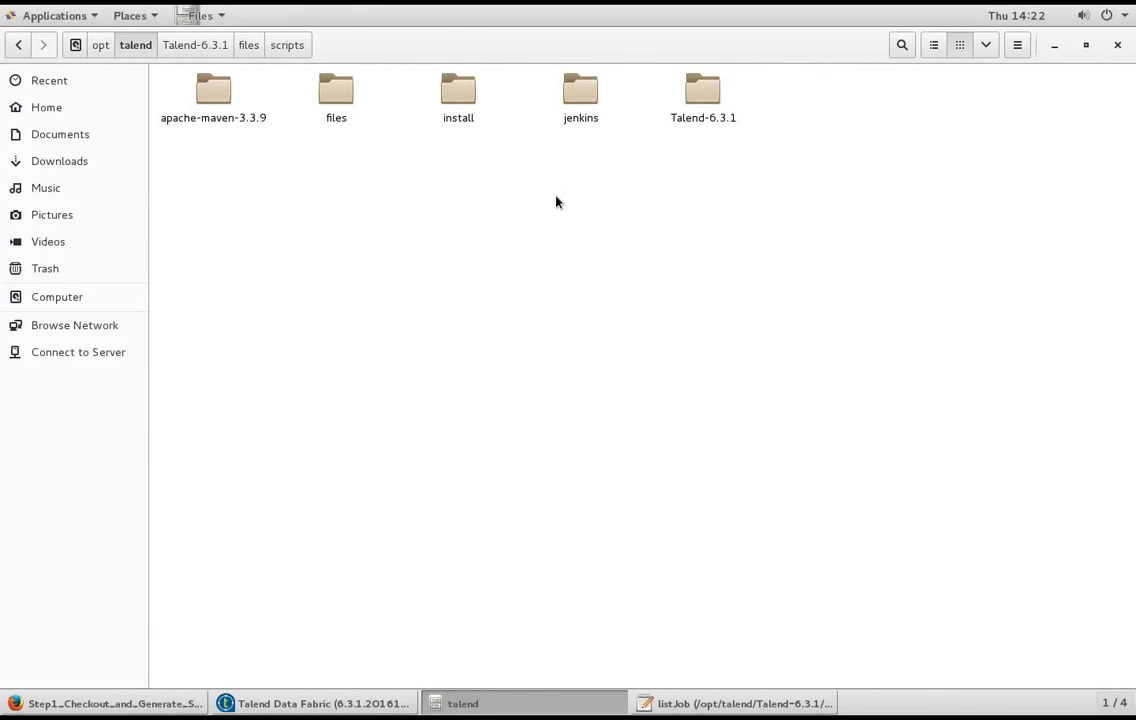
pyautogui.doubleClick(582, 105)
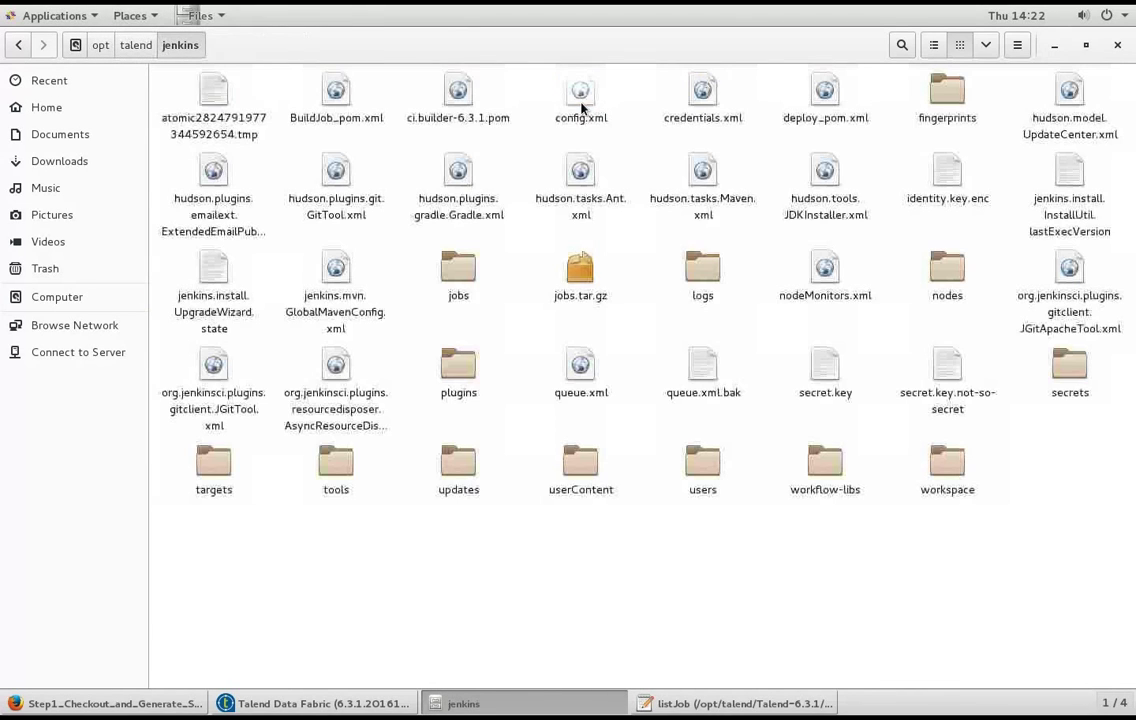
pyautogui.doubleClick(941, 466)
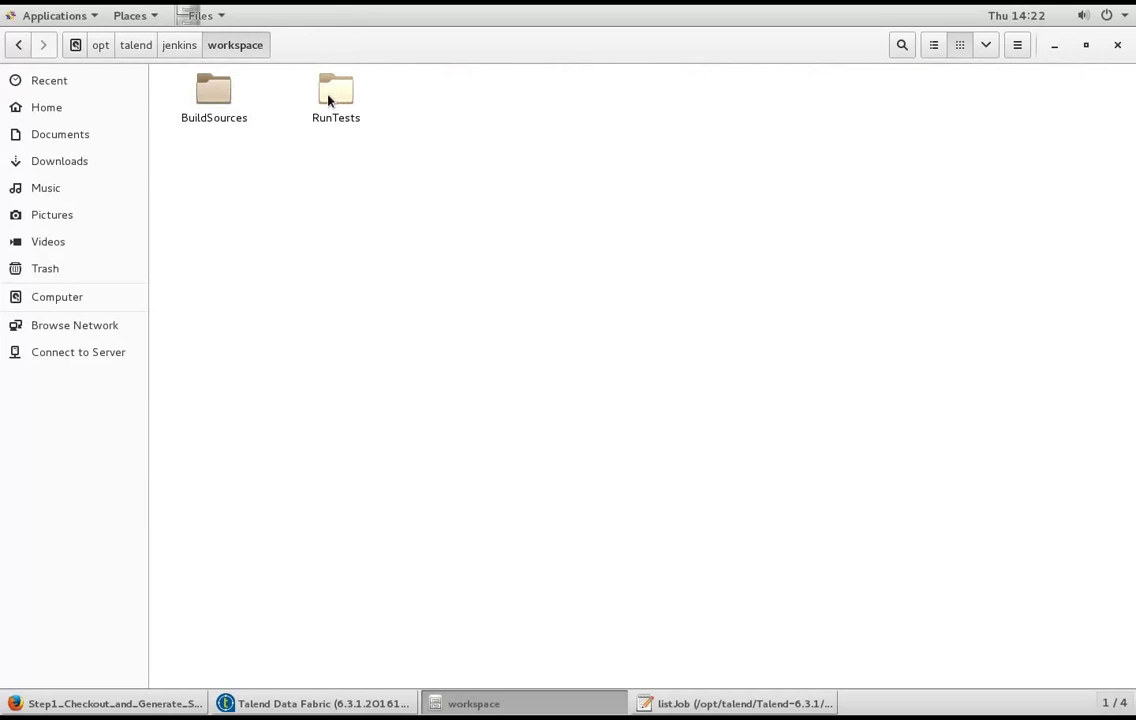
pyautogui.doubleClick(330, 96)
pyautogui.doubleClick(212, 91)
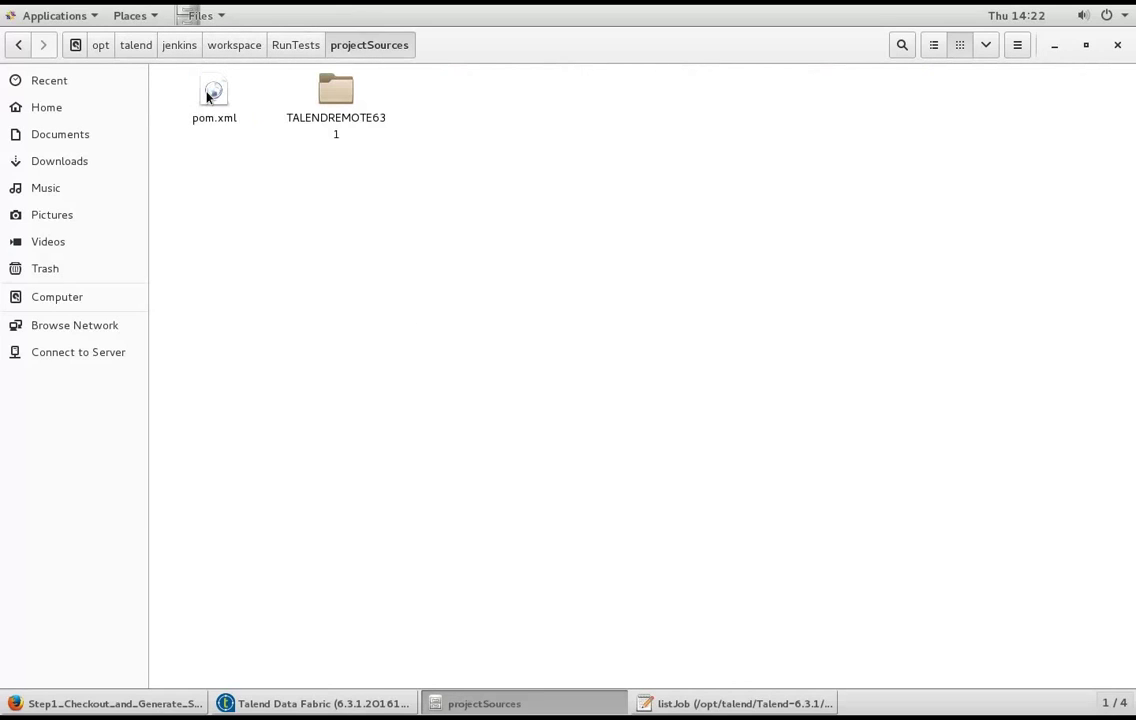
pyautogui.doubleClick(337, 96)
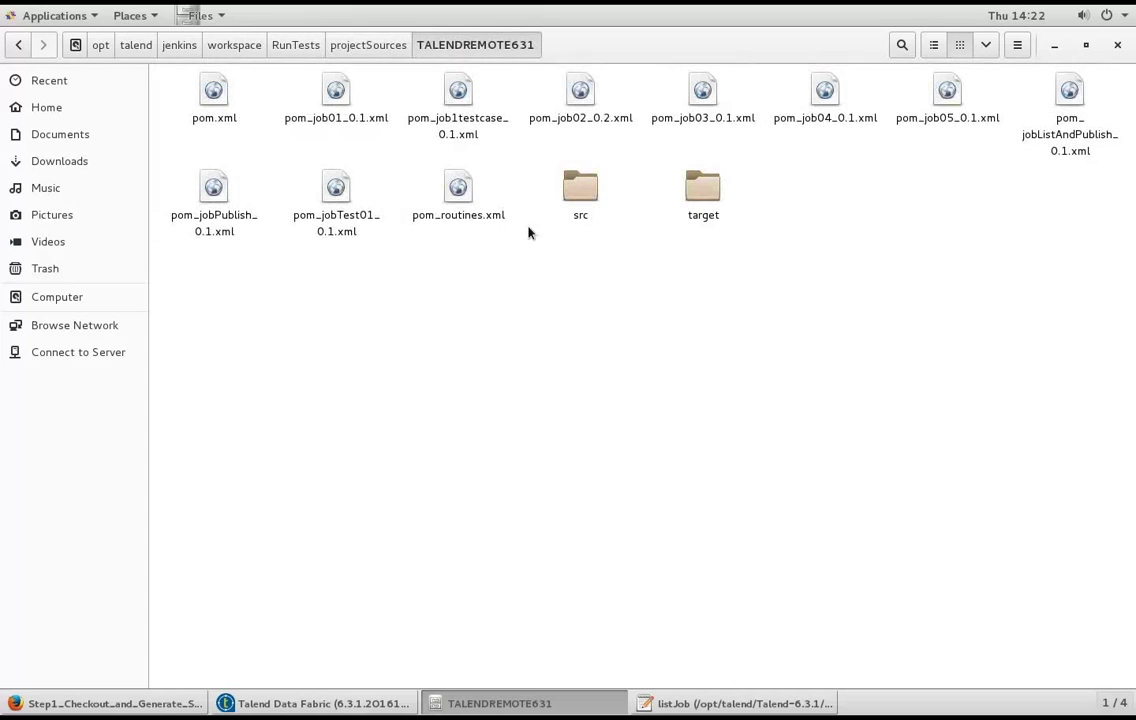
# Browse to src/main/java/talendremote631/job01_0_1 to view the generated Java source, and return to the TALENDREMOTE631 folder.
pyautogui.doubleClick(588, 193)
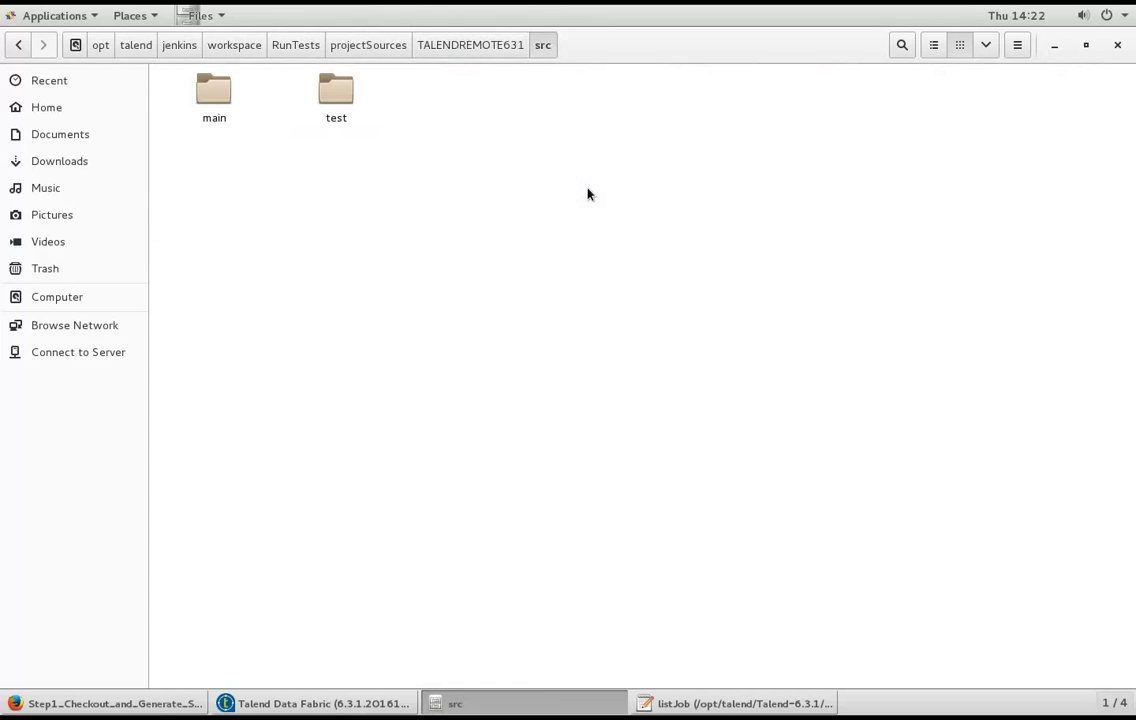
pyautogui.click(213, 95)
pyautogui.doubleClick(213, 95)
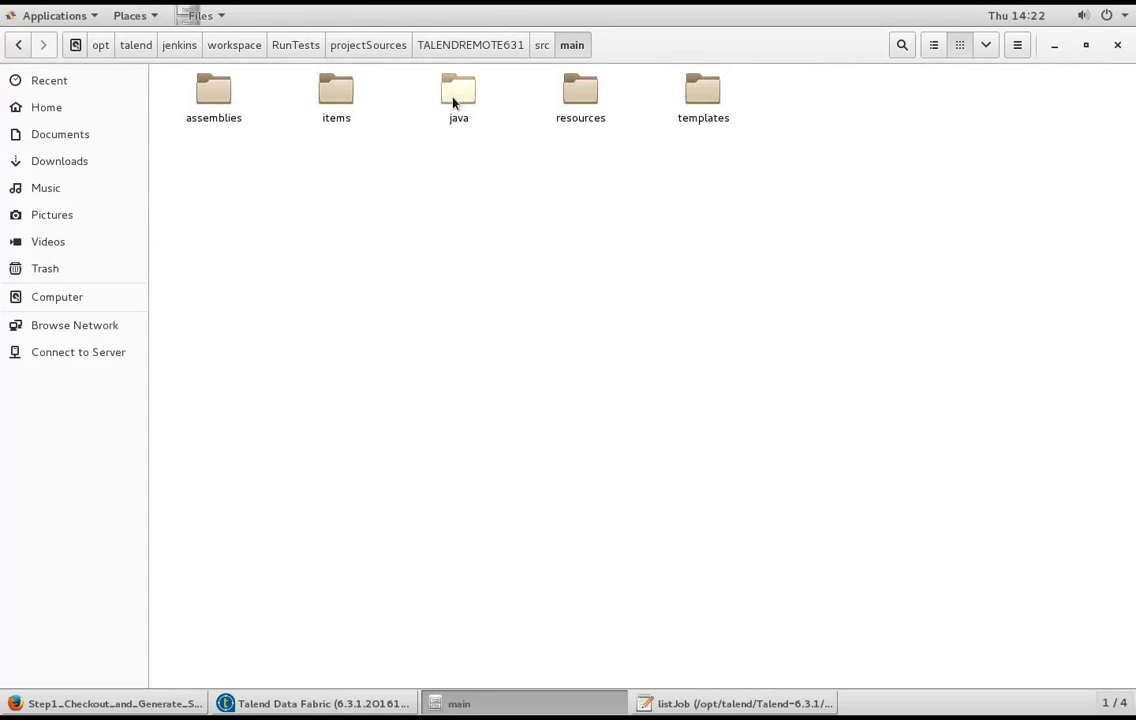
pyautogui.doubleClick(454, 96)
pyautogui.click(454, 96)
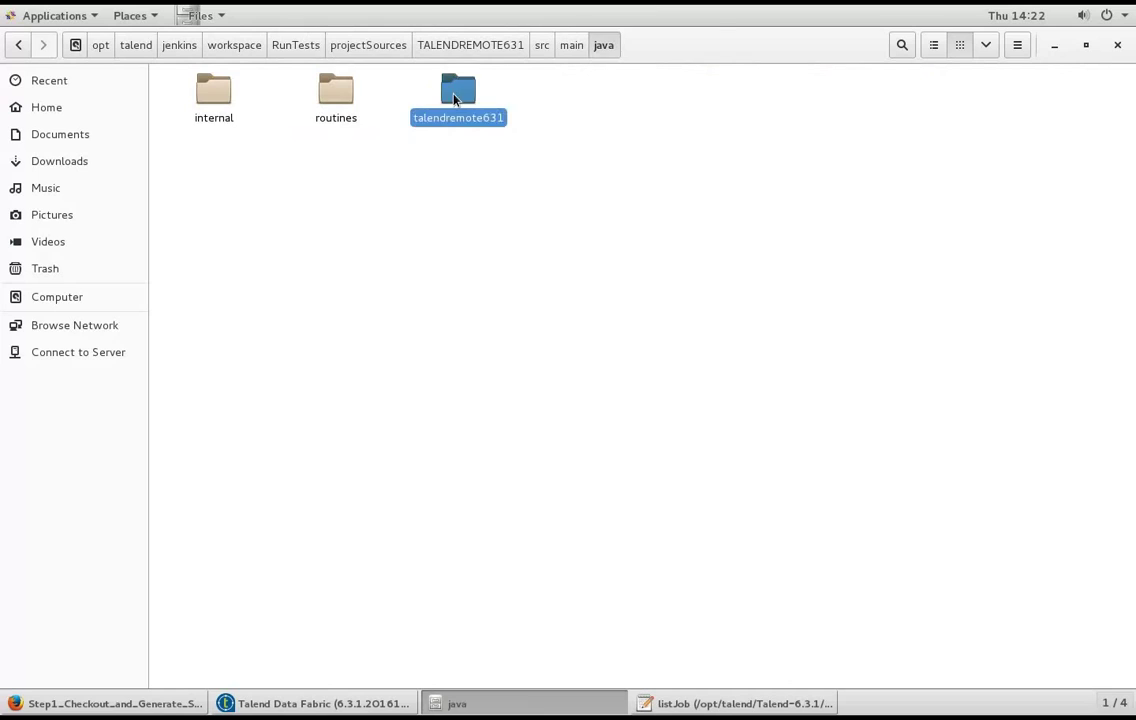
pyautogui.doubleClick(454, 96)
pyautogui.doubleClick(218, 100)
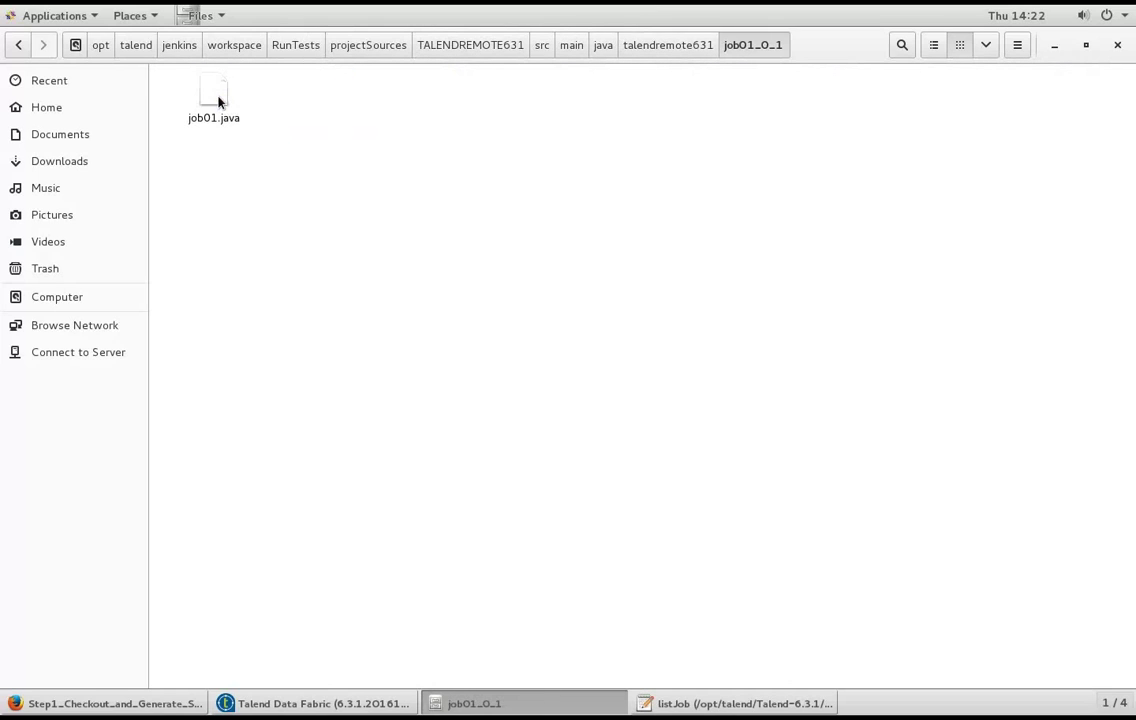
pyautogui.click(370, 50)
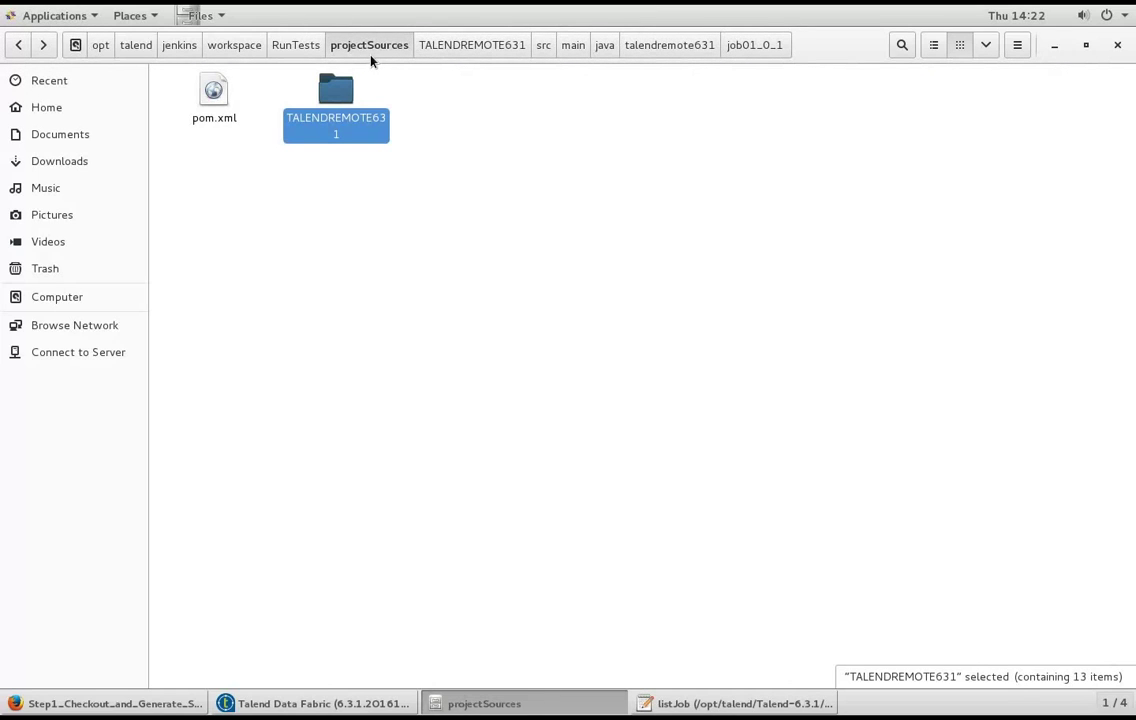
pyautogui.doubleClick(335, 94)
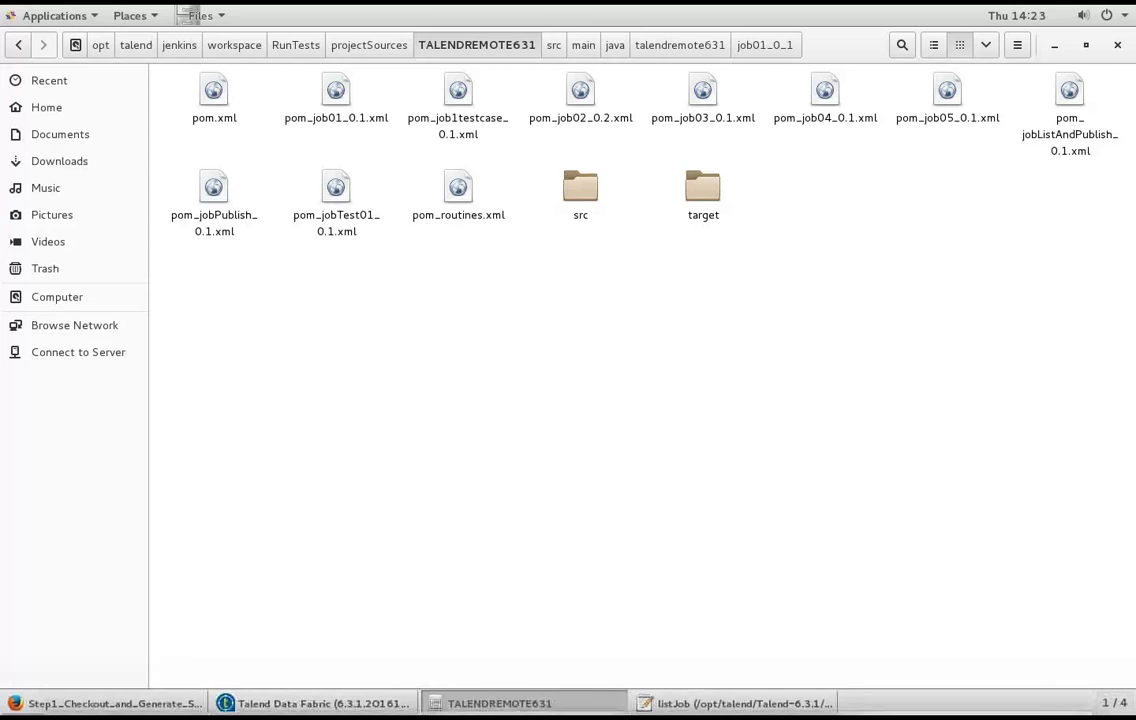
# Show the CI Process in Jenkins slide and switch back to the Talend-6.3.1-Server1 virtual machine.
pyautogui.click(629, 682)
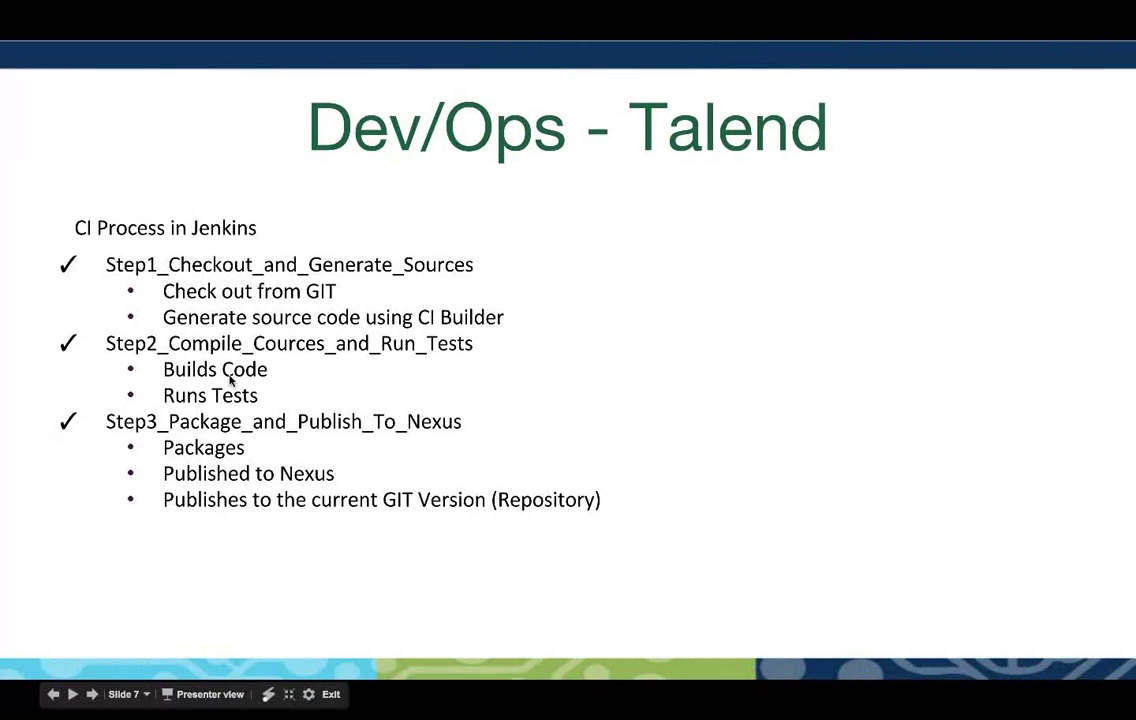
pyautogui.moveTo(274, 683)
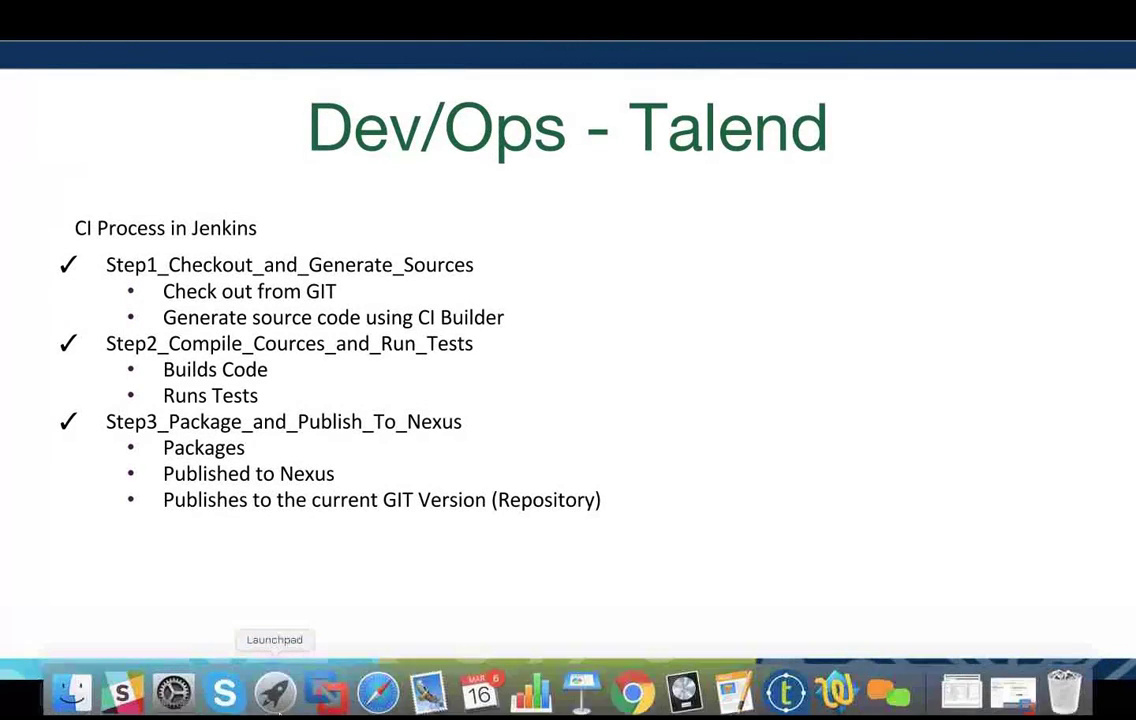
pyautogui.click(326, 683)
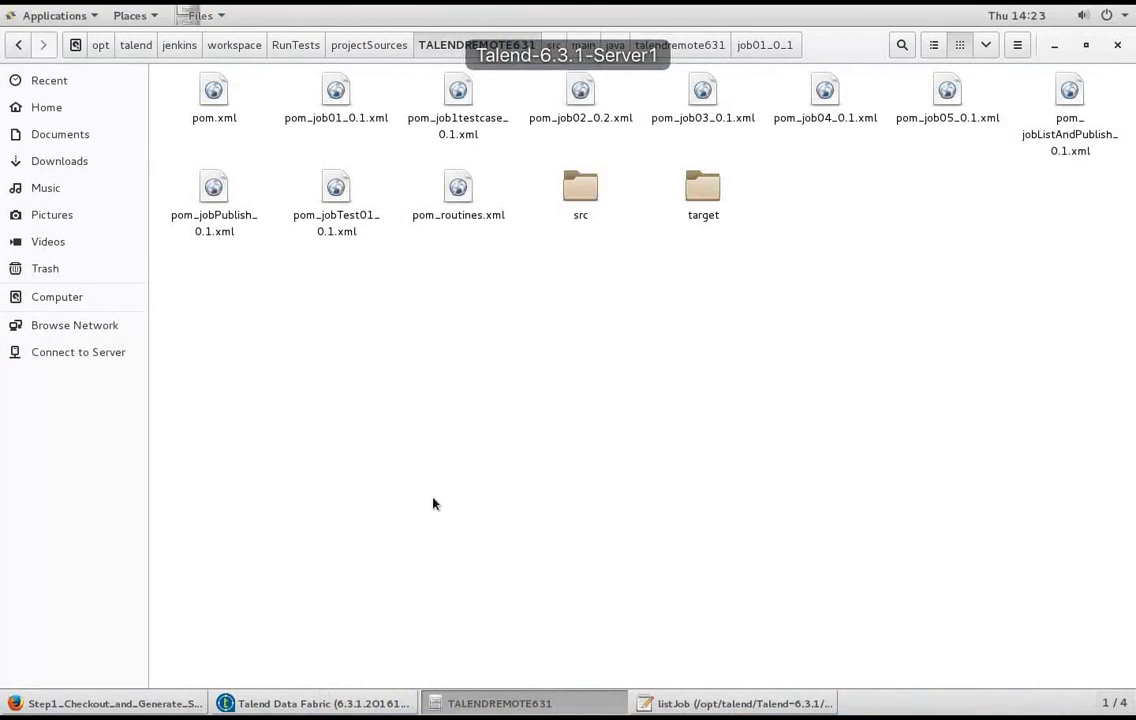
# Switch to Talend Data Fabric, show job01, and display the actions for tMap_1, including Create Test Case.
pyautogui.click(330, 703)
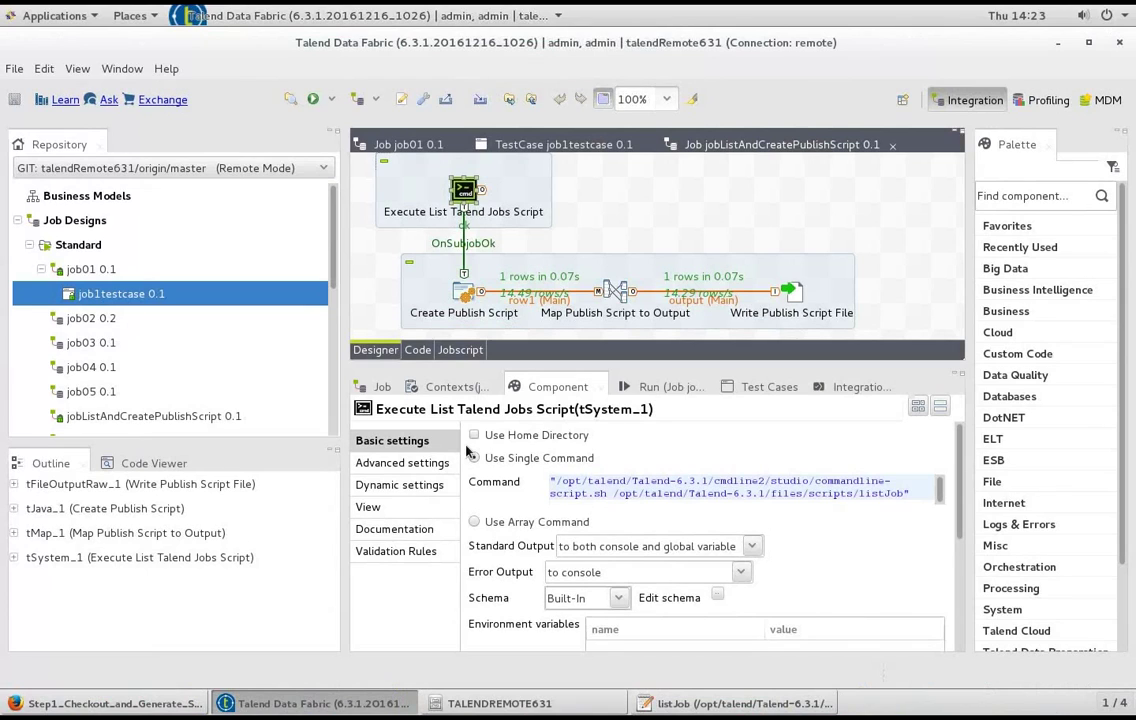
pyautogui.click(408, 146)
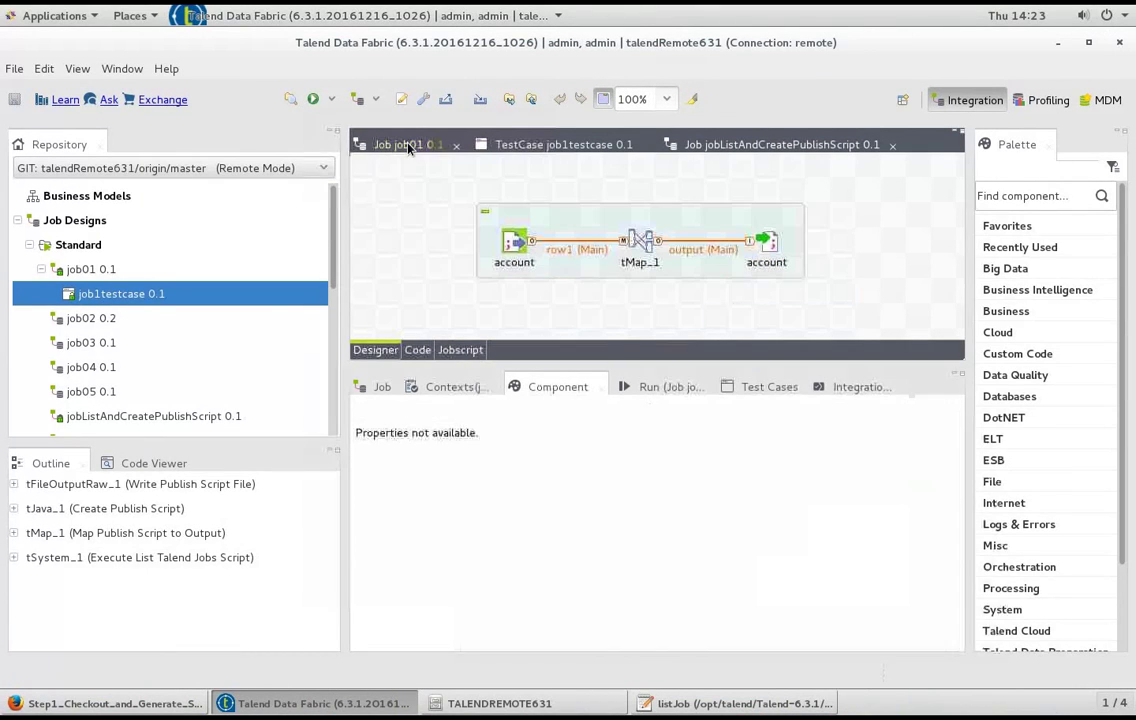
pyautogui.click(638, 246)
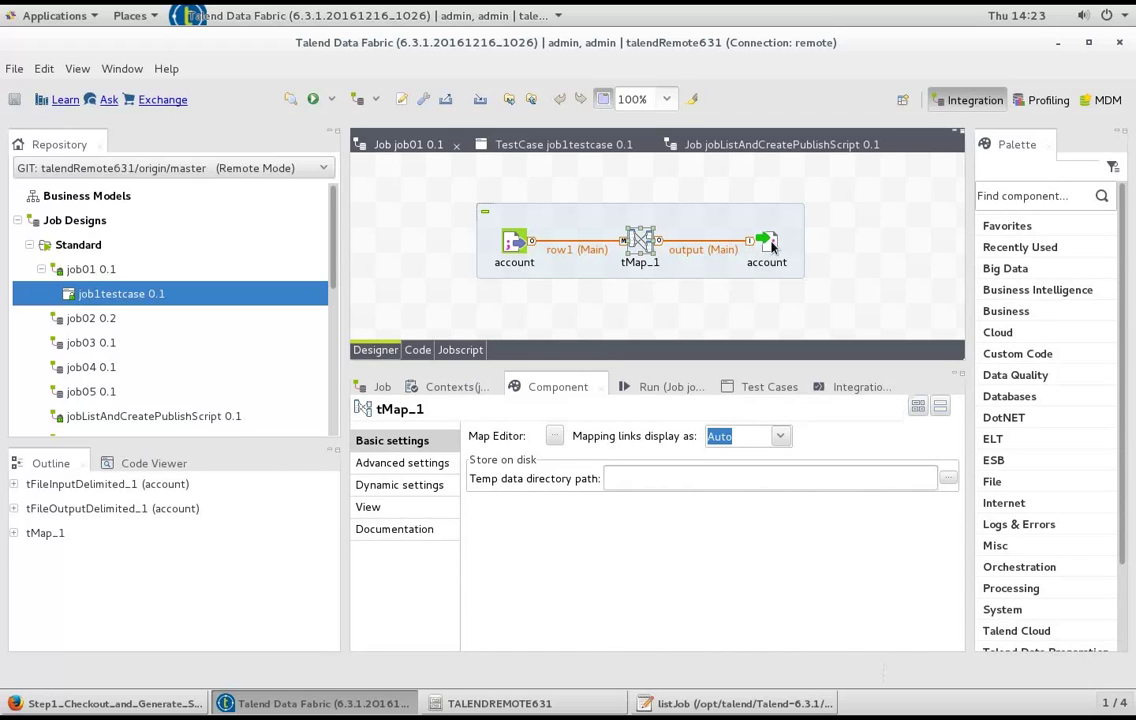
pyautogui.rightClick(648, 244)
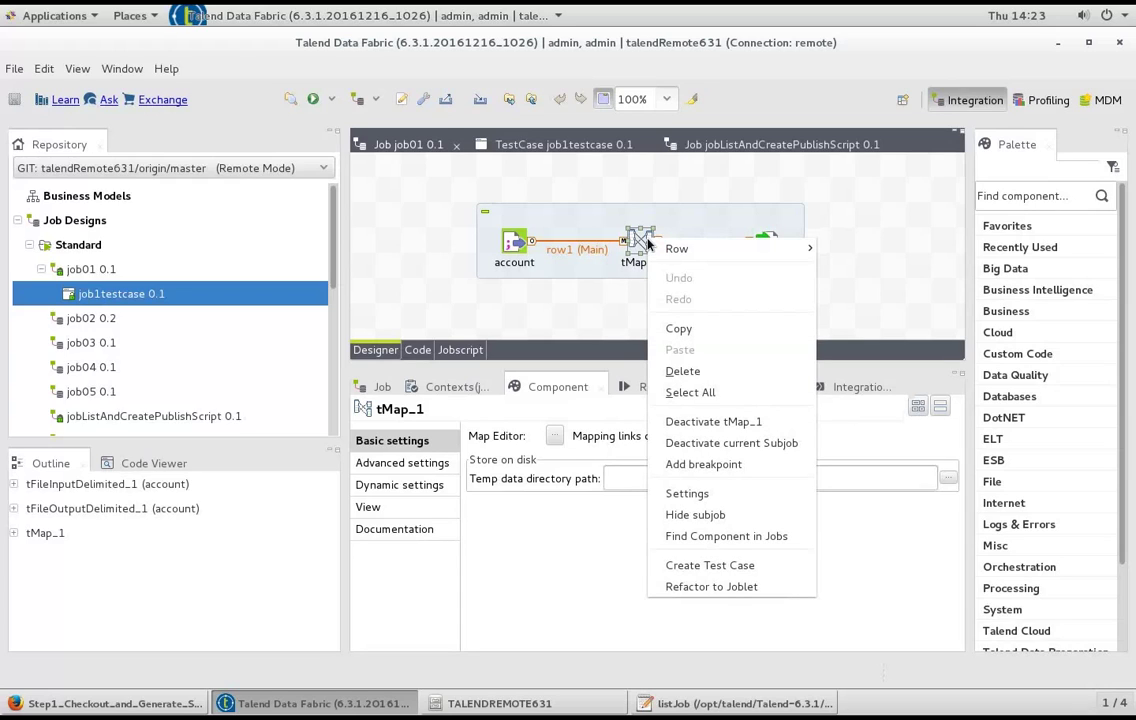
pyautogui.click(698, 146)
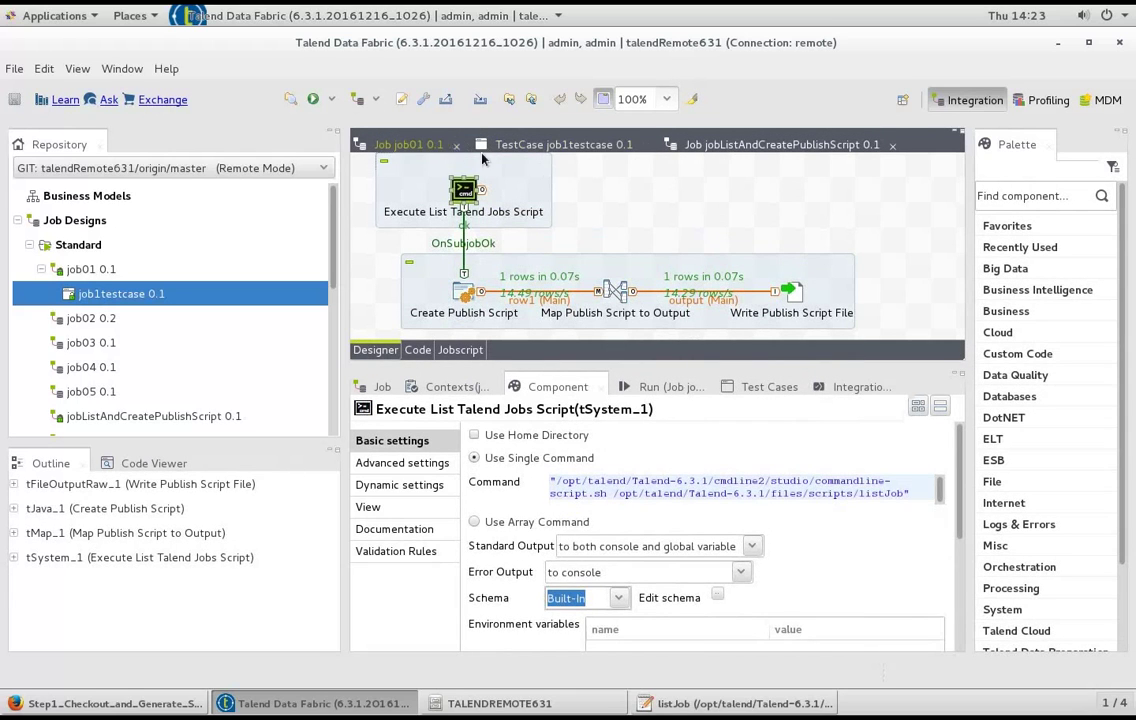
# Show the job1testcase test case with an enlarged design area and view the tFileCompare_1 basic settings.
pyautogui.click(555, 145)
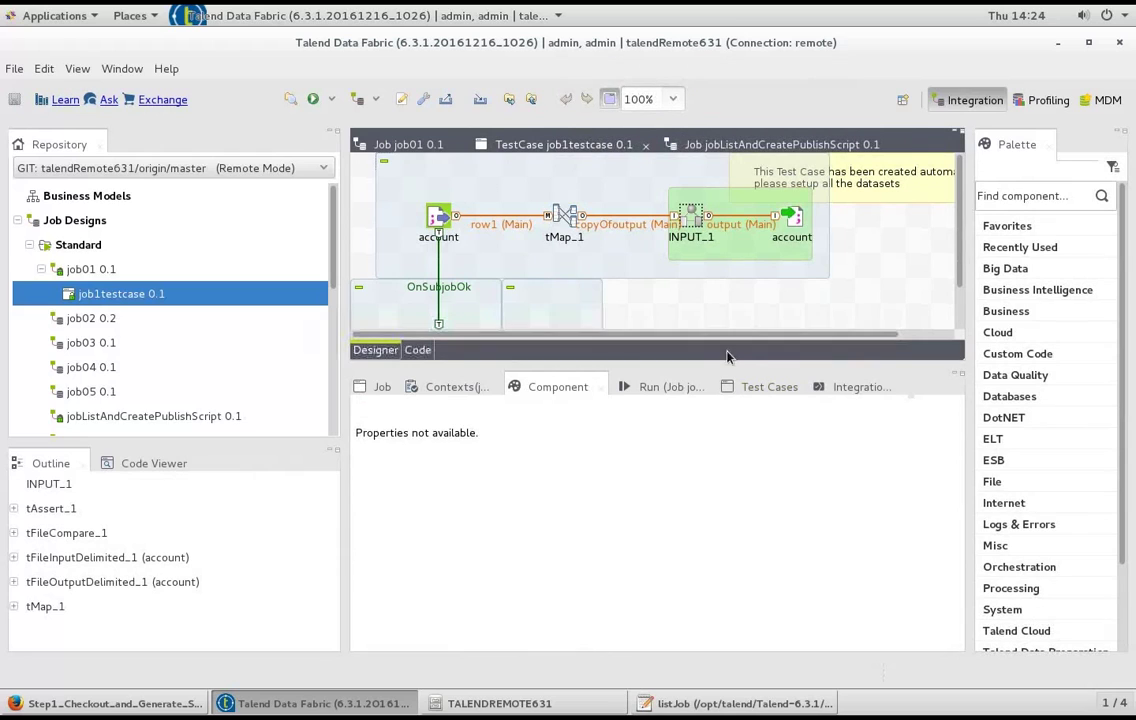
pyautogui.moveTo(733, 364); pyautogui.dragTo(746, 491)
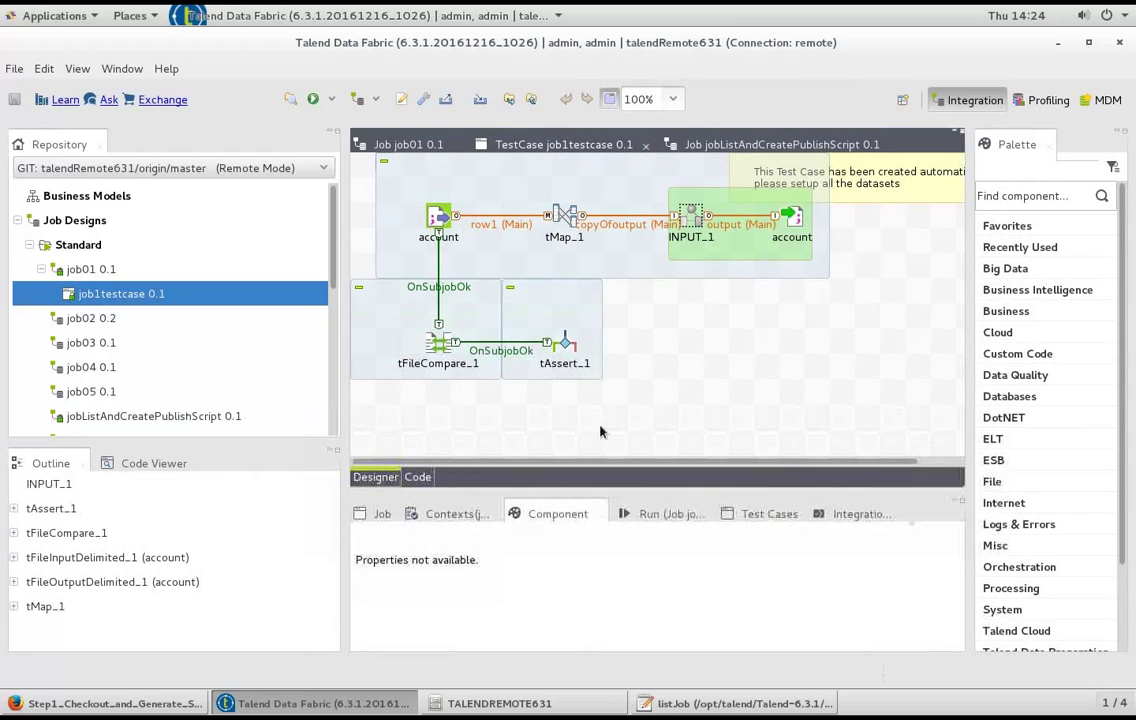
pyautogui.click(443, 342)
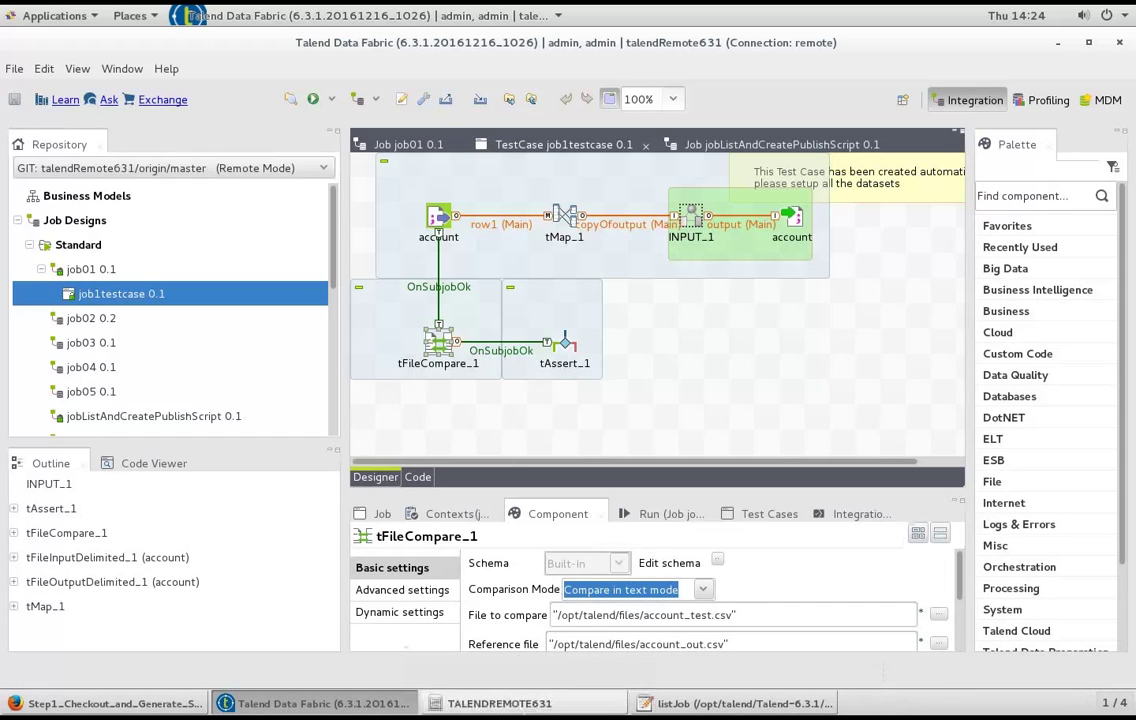
# Switch to Jenkins in Firefox and open the configuration of Step2_Compile_Sources_and_Run_Tests.
pyautogui.click(152, 703)
pyautogui.scroll(5, 143, 313)
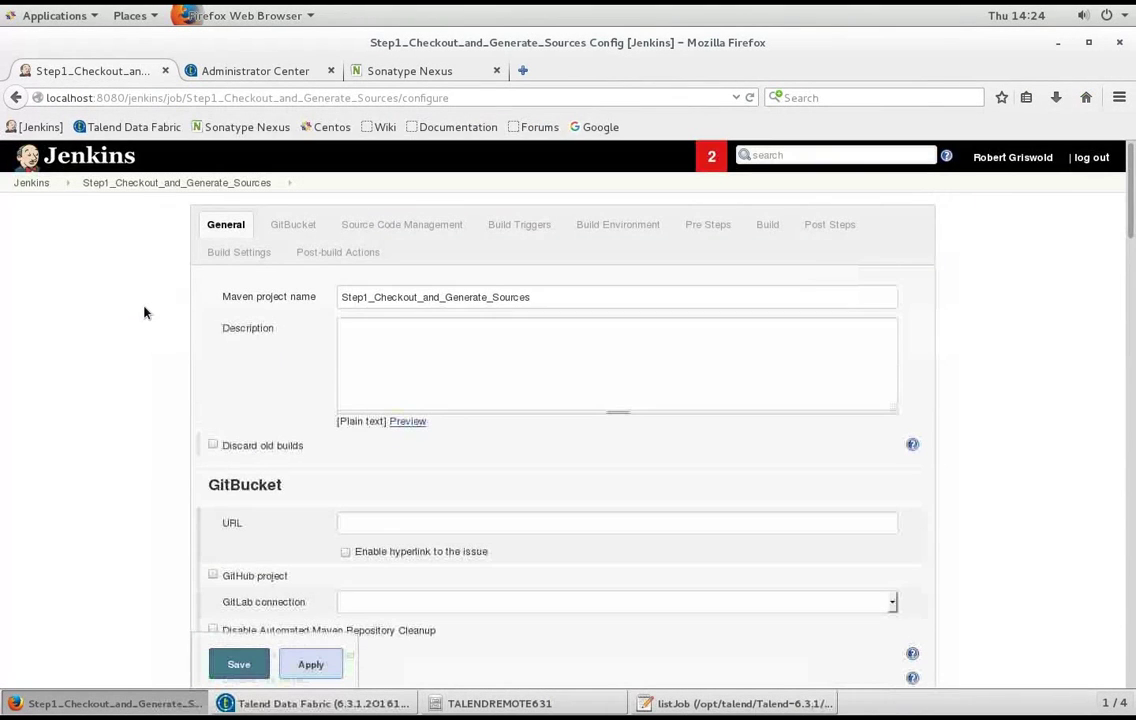
pyautogui.click(29, 183)
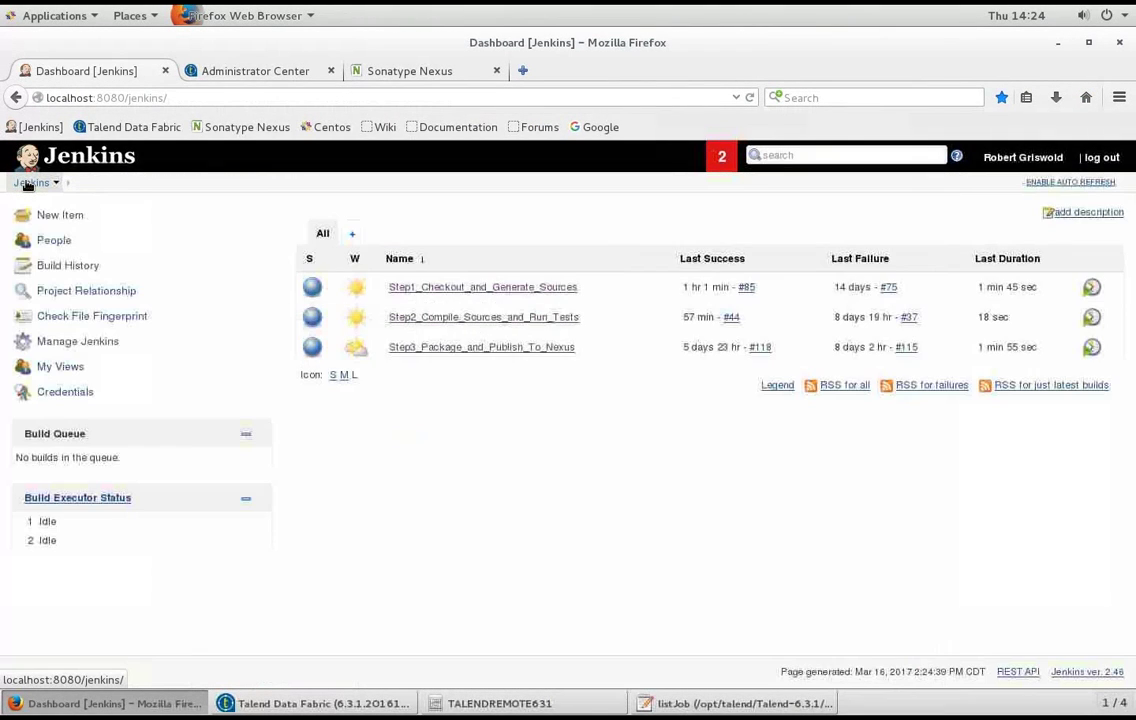
pyautogui.click(470, 316)
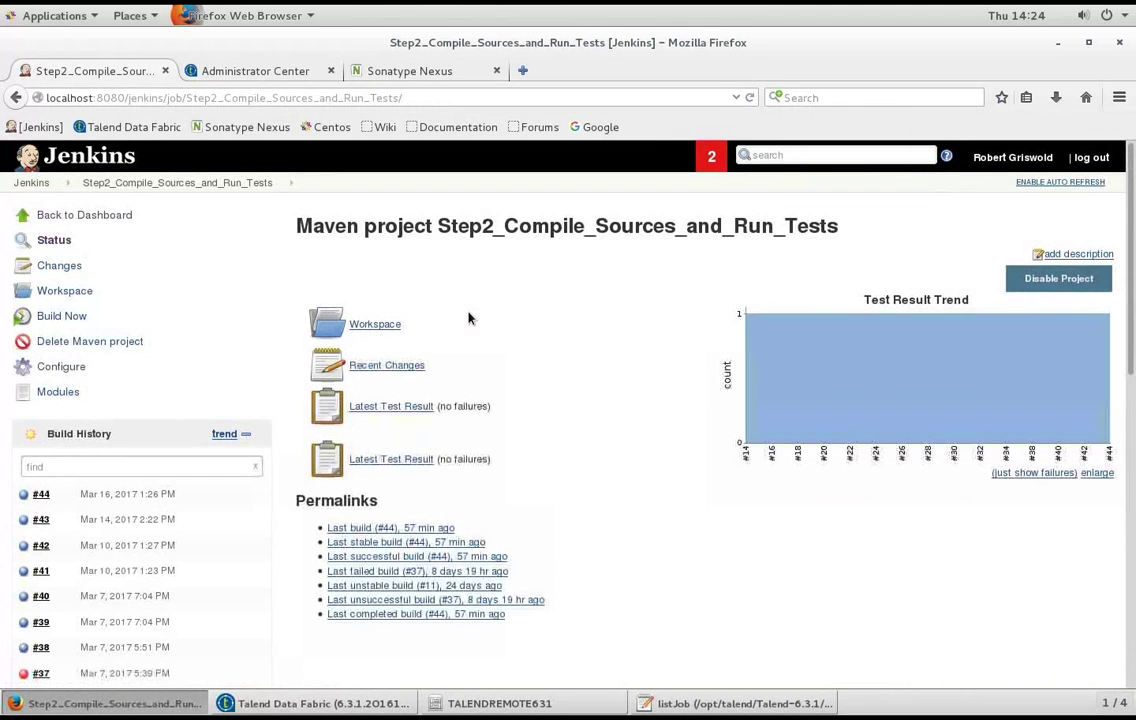
pyautogui.click(62, 367)
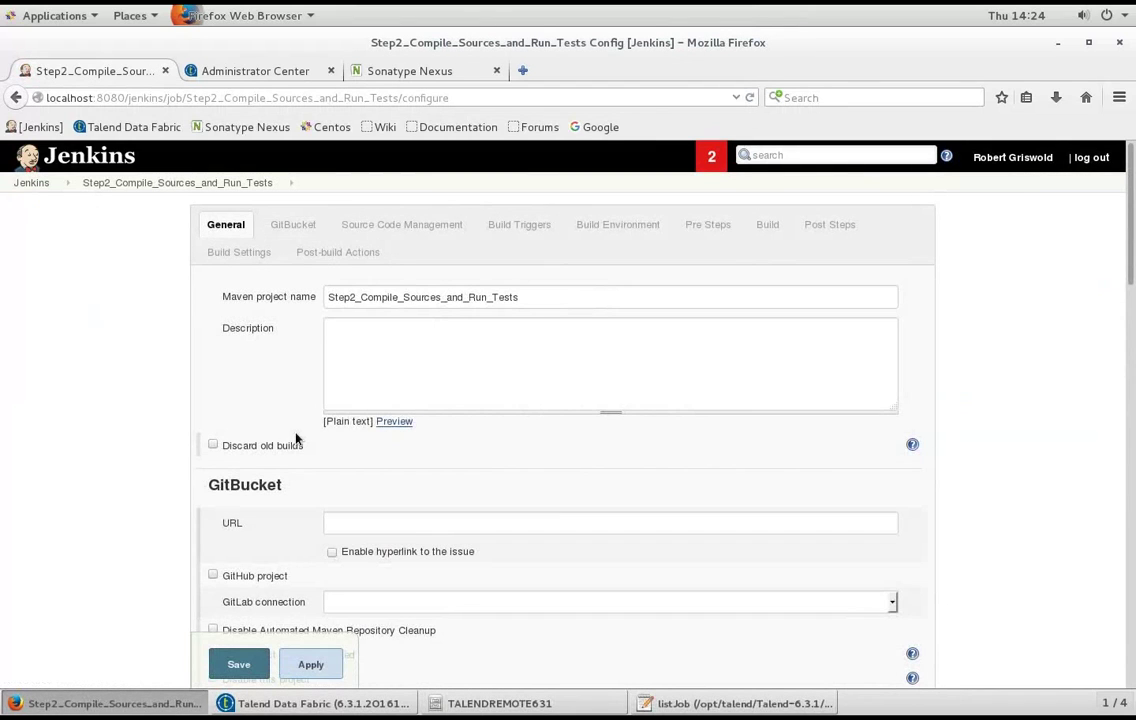
# Expand the advanced Build options and highlight the Root POM path and the Maven goals and options.
pyautogui.scroll(-10, 296, 437)
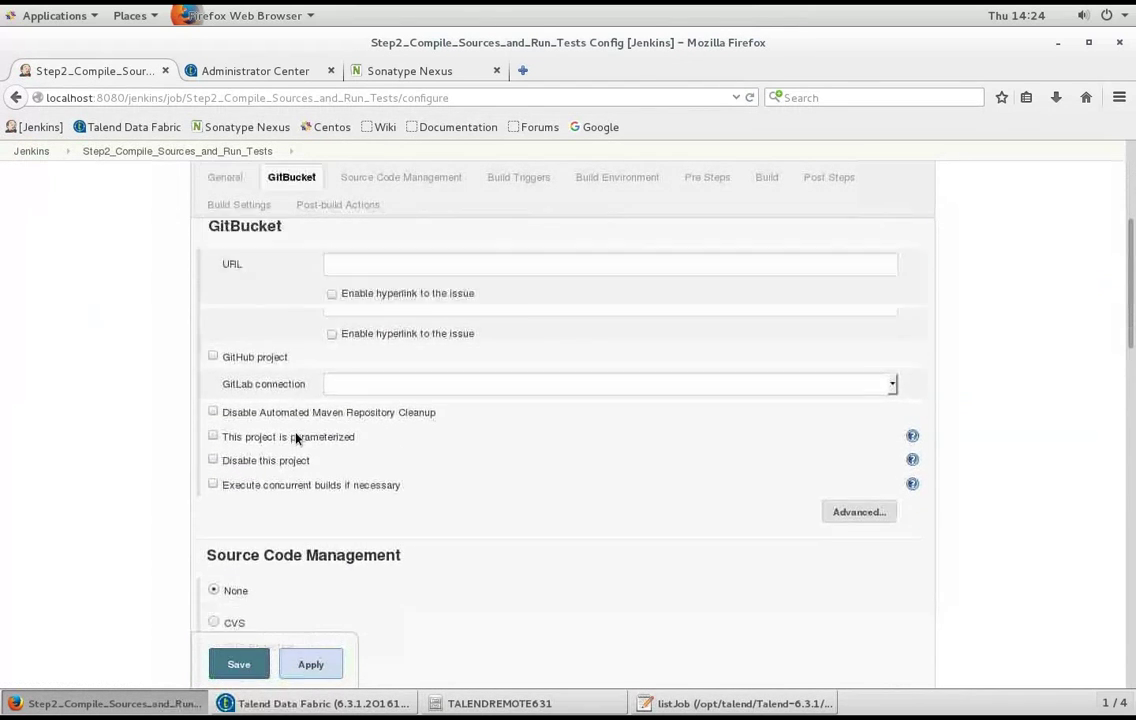
pyautogui.scroll(-10, 296, 433)
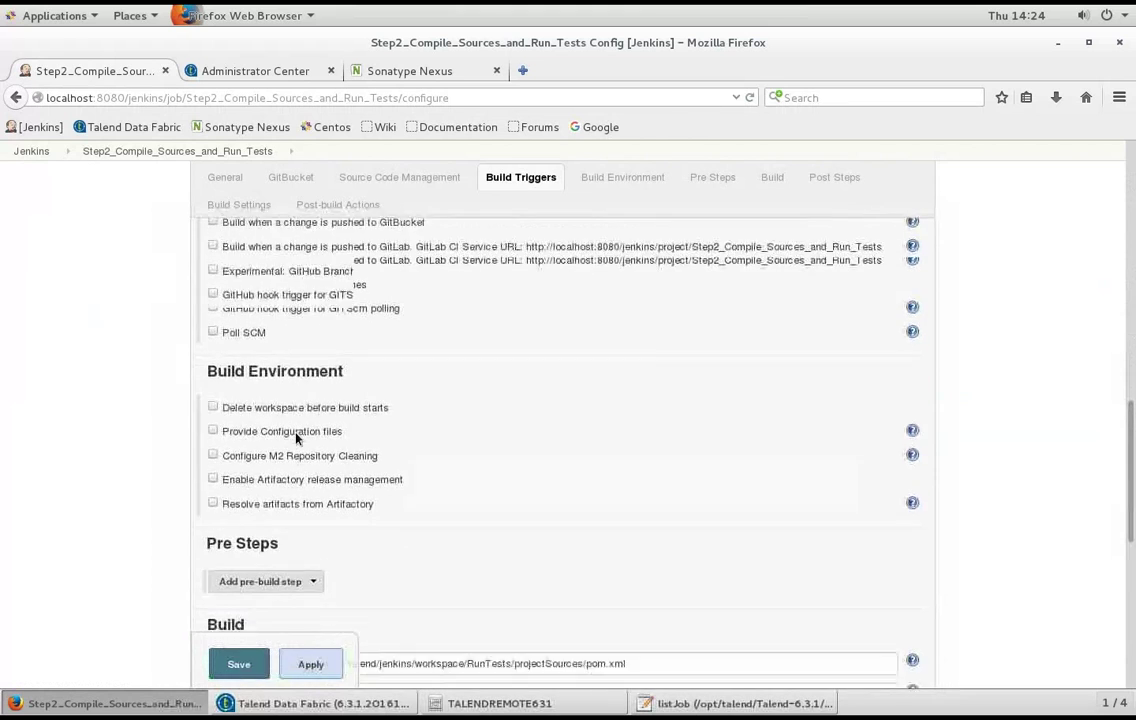
pyautogui.click(859, 437)
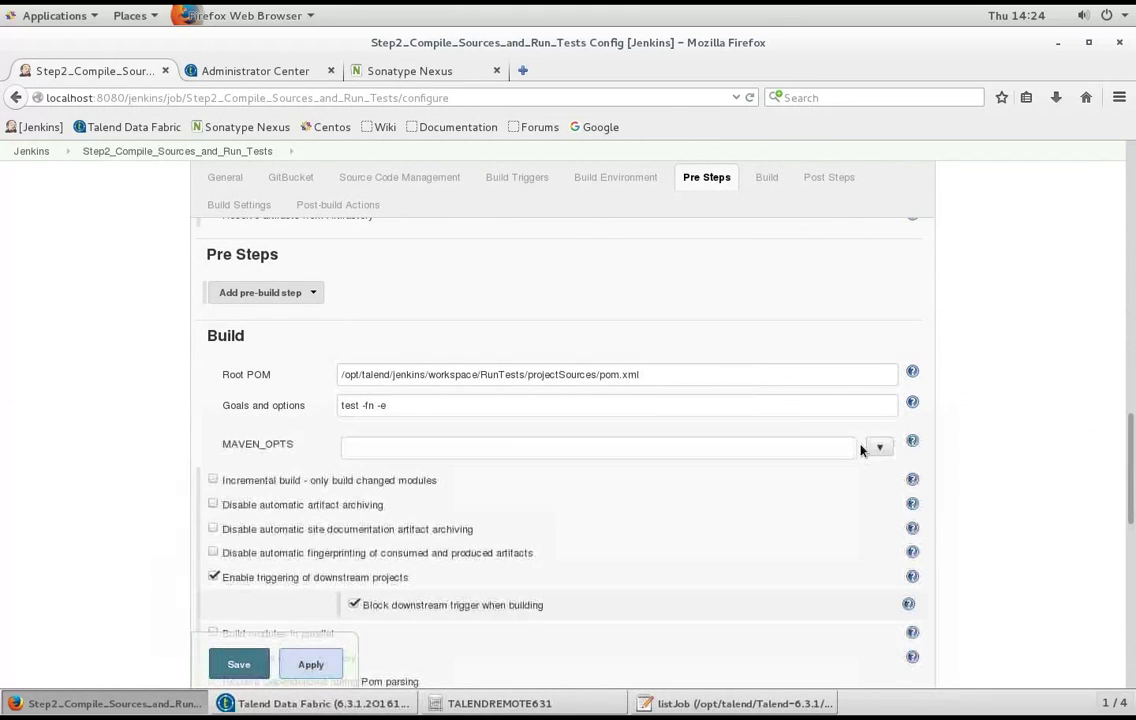
pyautogui.moveTo(656, 376); pyautogui.dragTo(320, 380)
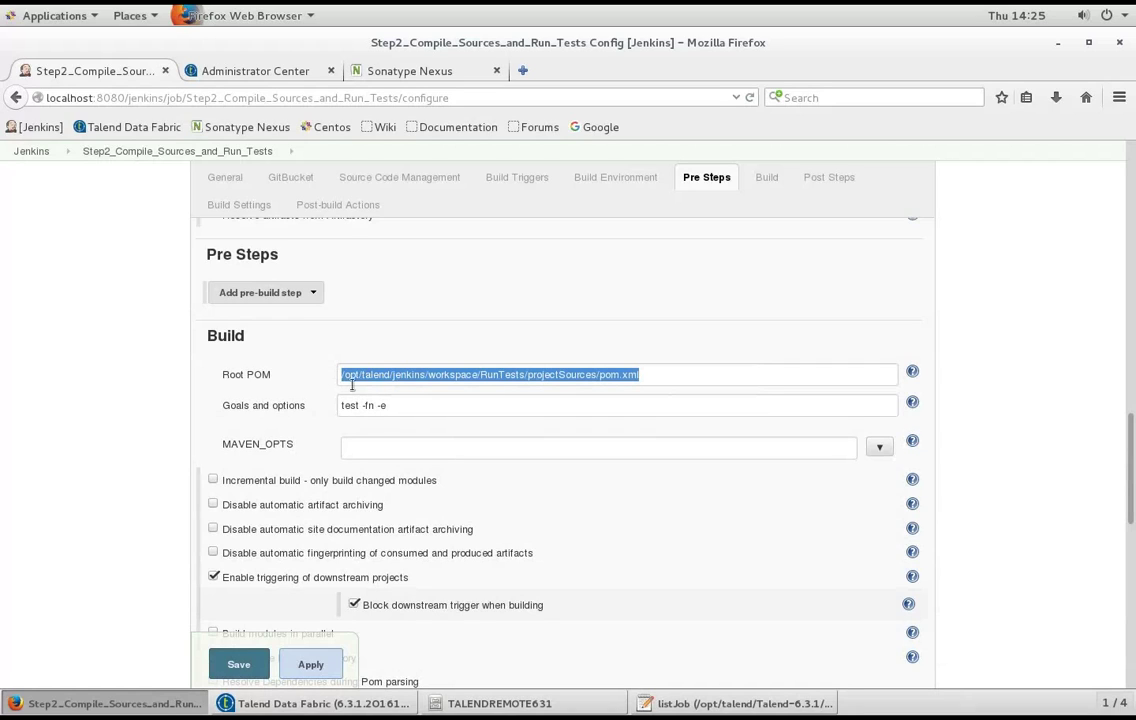
pyautogui.moveTo(399, 408); pyautogui.dragTo(331, 408)
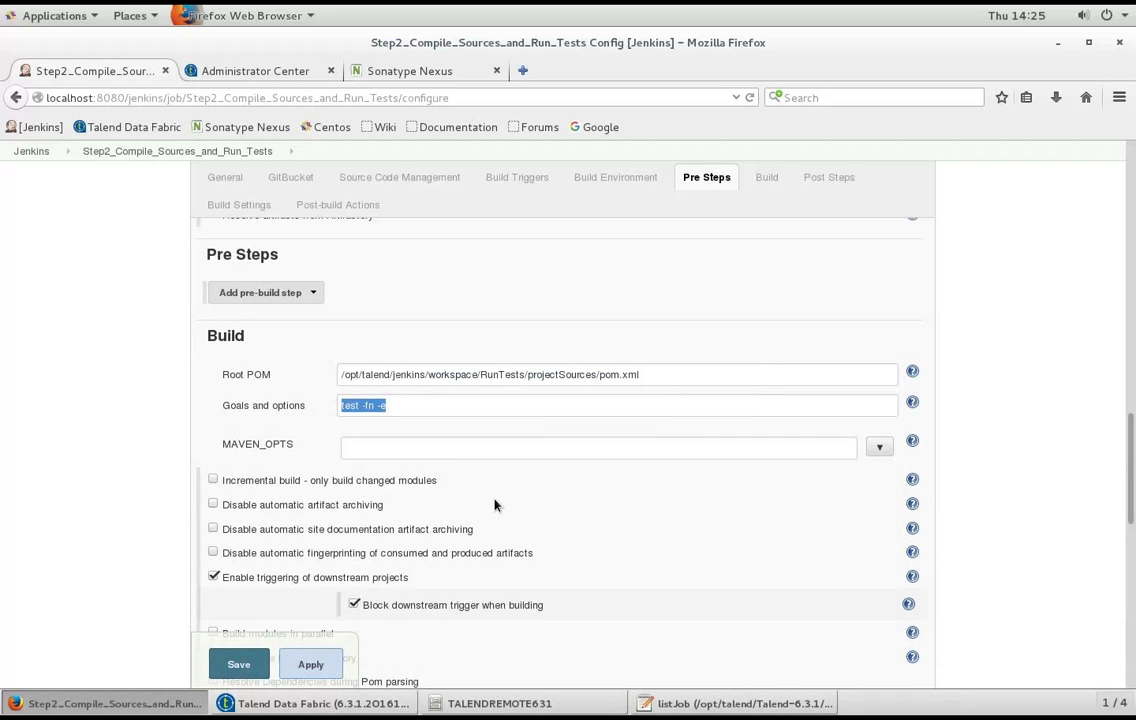
# Review the custom workspace directory and Maven settings file path, and return to the start of the Step2 configuration.
pyautogui.scroll(-3, 494, 505)
pyautogui.scroll(-5, 494, 505)
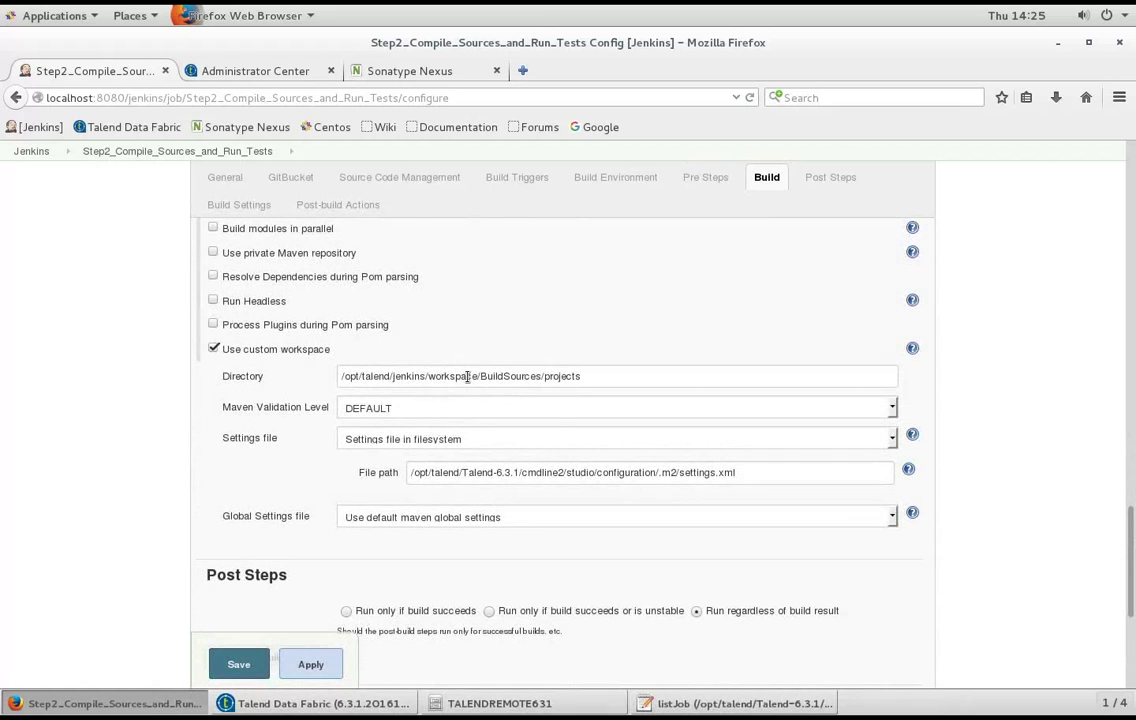
pyautogui.click(467, 377)
pyautogui.scroll(10, 535, 477)
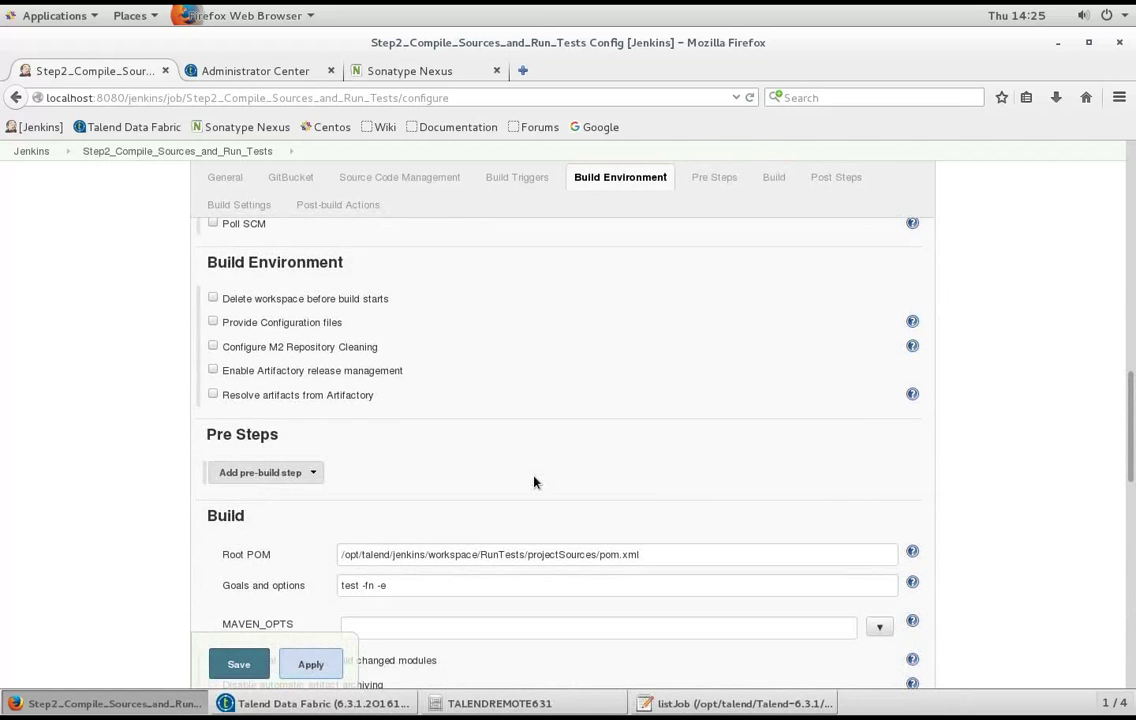
pyautogui.scroll(12, 534, 482)
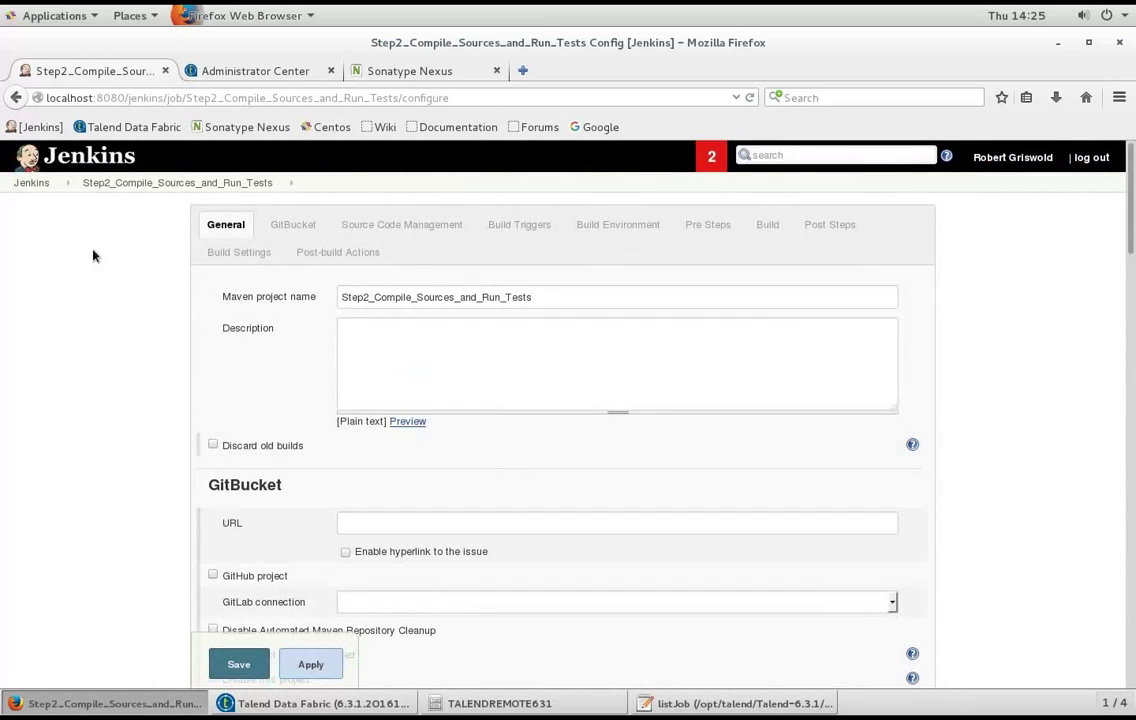
# Open the console output of Step2 build #44 and examine the compile log and the job1testcase test results.
pyautogui.click(90, 183)
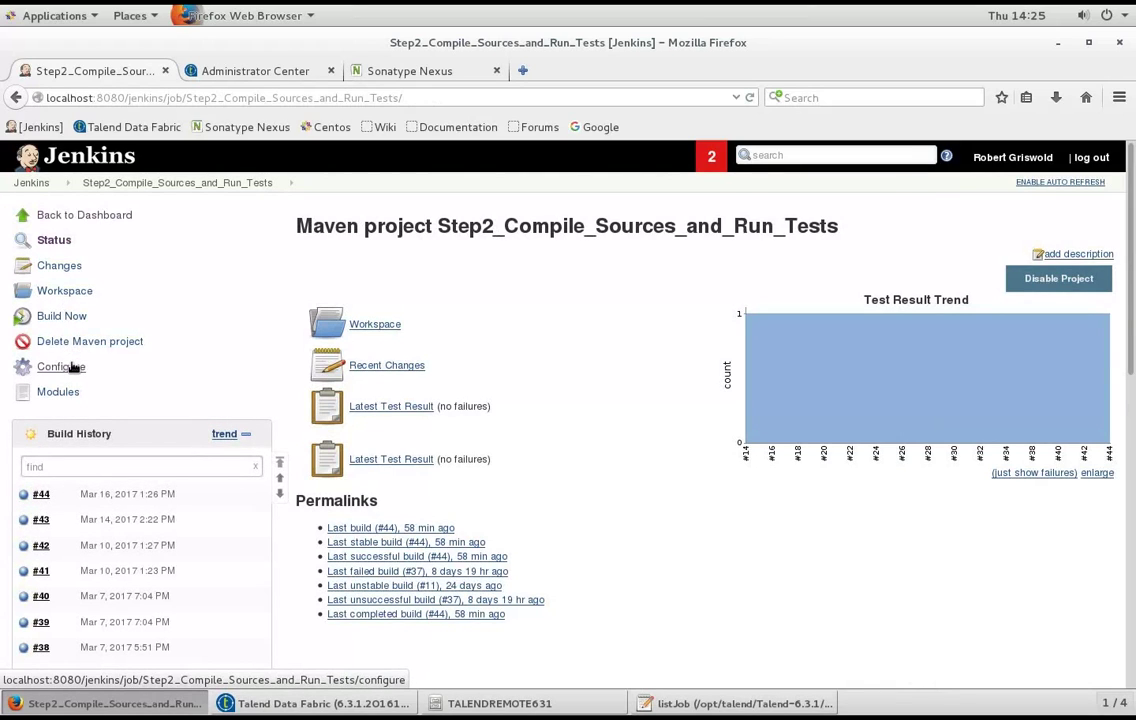
pyautogui.click(41, 495)
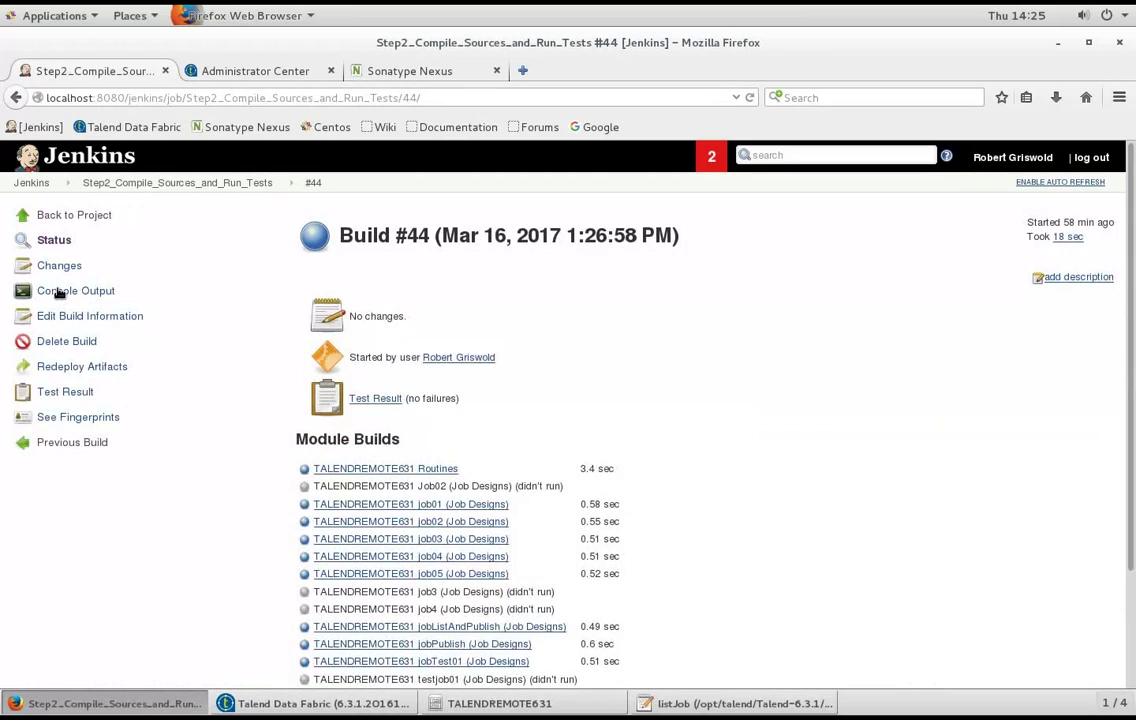
pyautogui.click(58, 291)
pyautogui.scroll(-10, 325, 433)
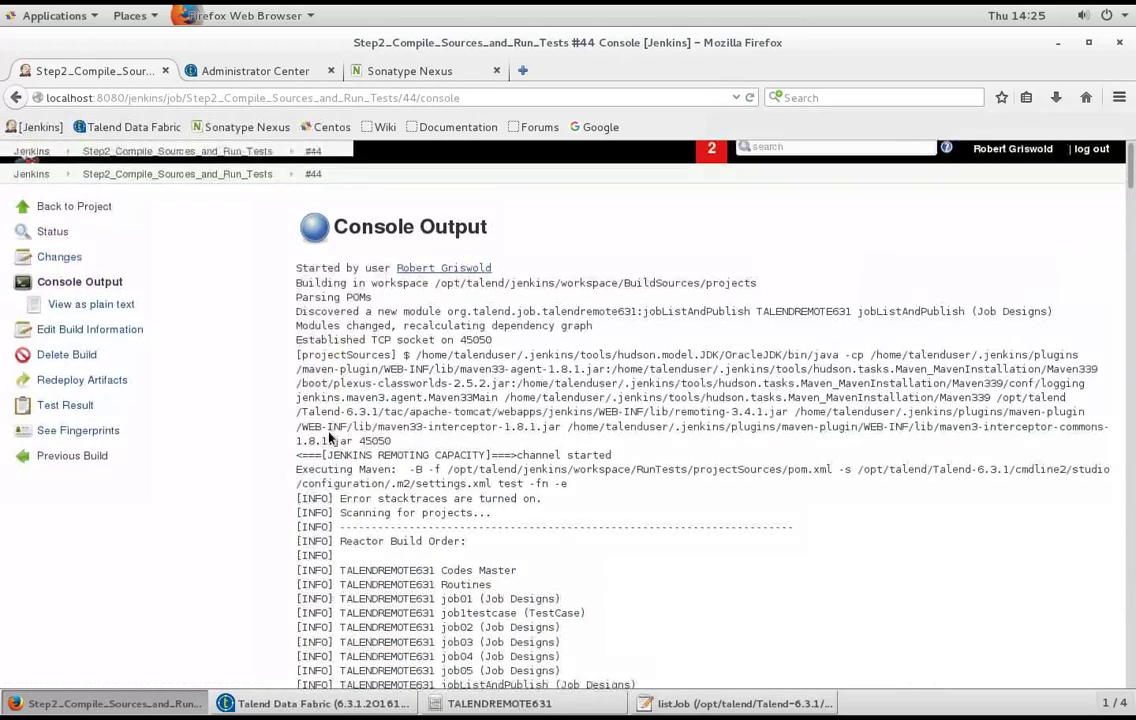
pyautogui.scroll(-15, 329, 432)
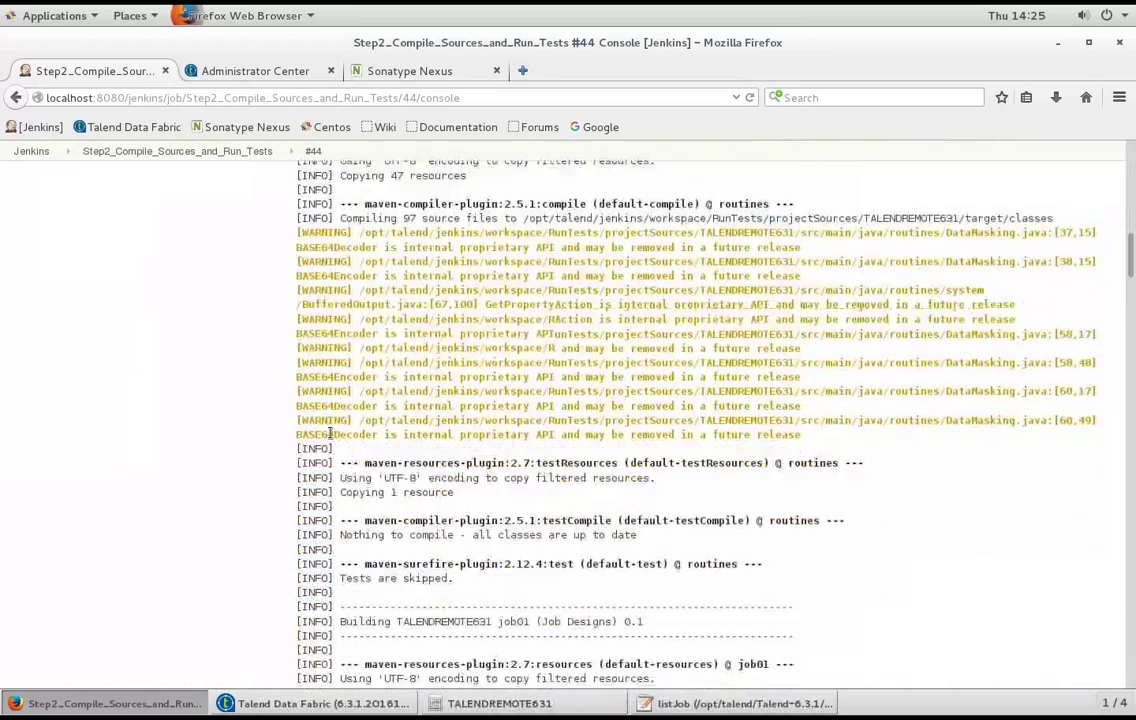
pyautogui.scroll(-8, 330, 432)
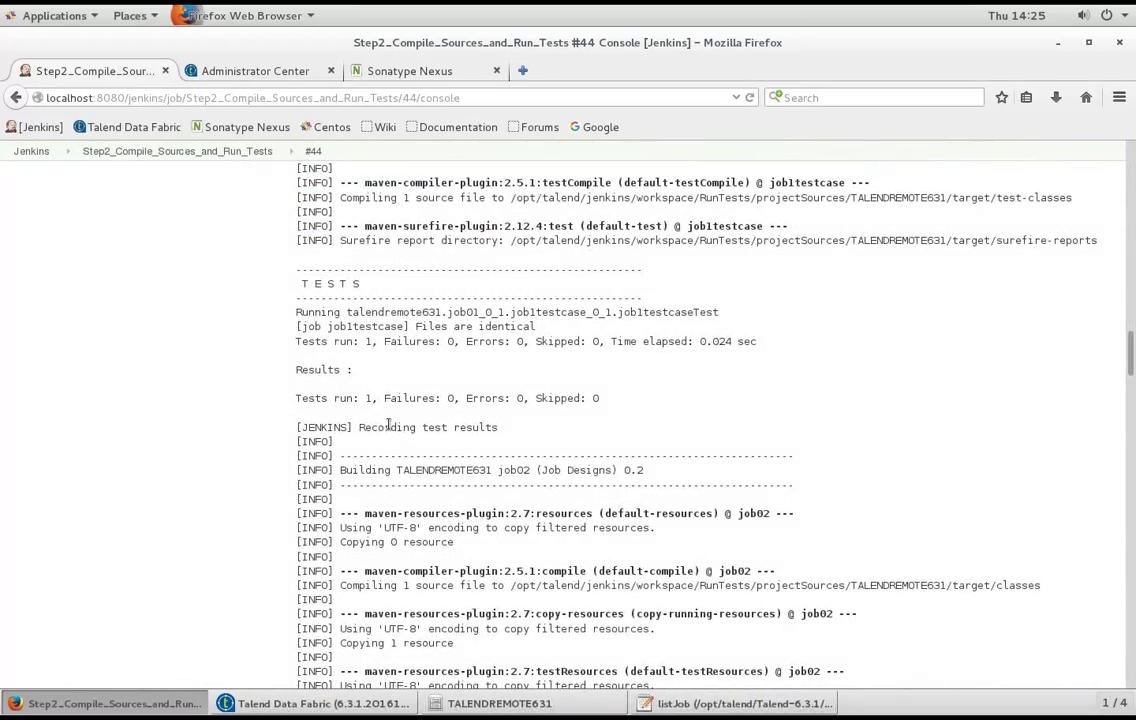
pyautogui.scroll(-7, 388, 426)
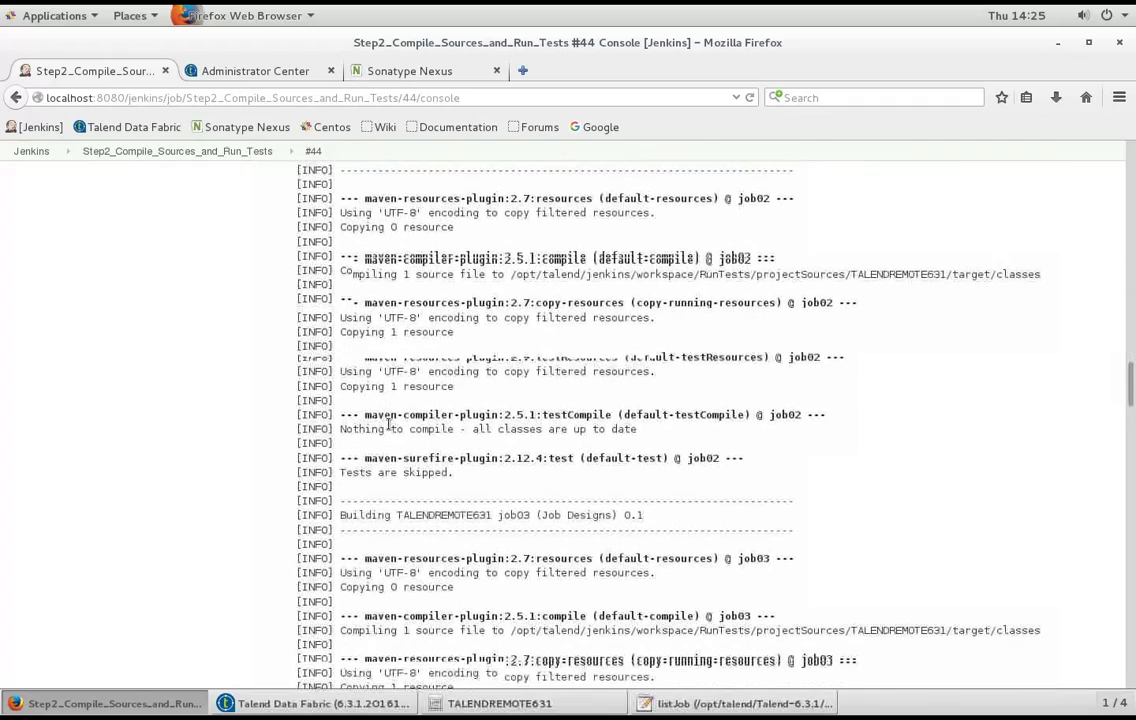
pyautogui.scroll(15, 388, 426)
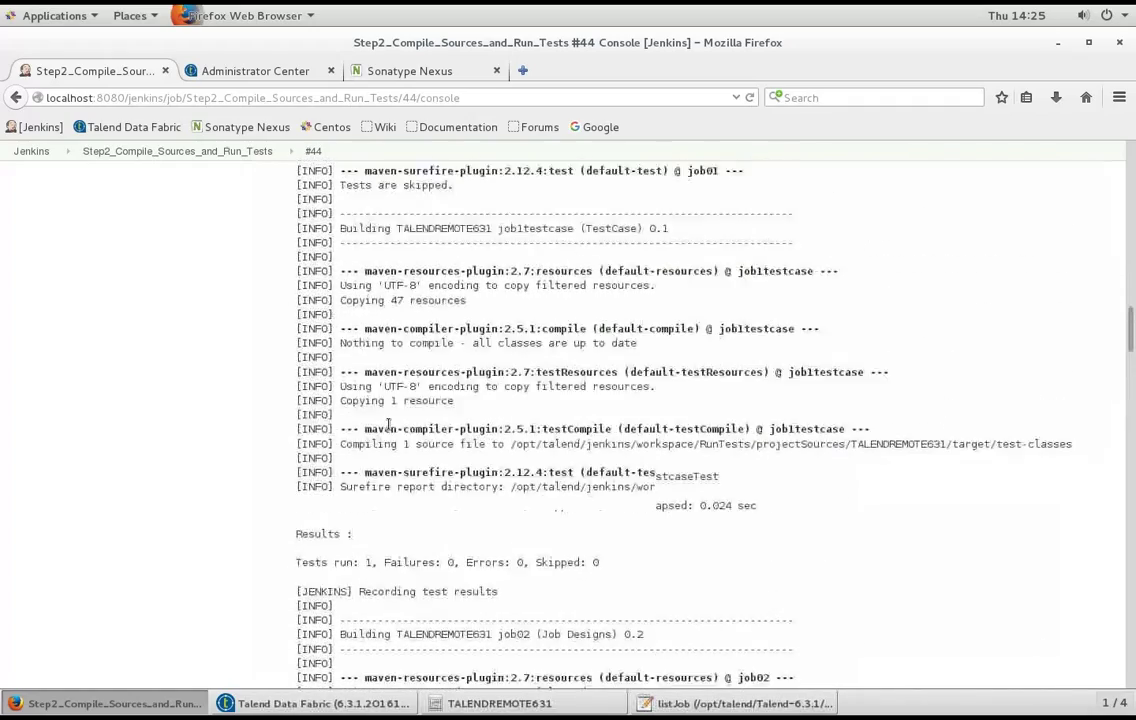
pyautogui.scroll(10, 388, 426)
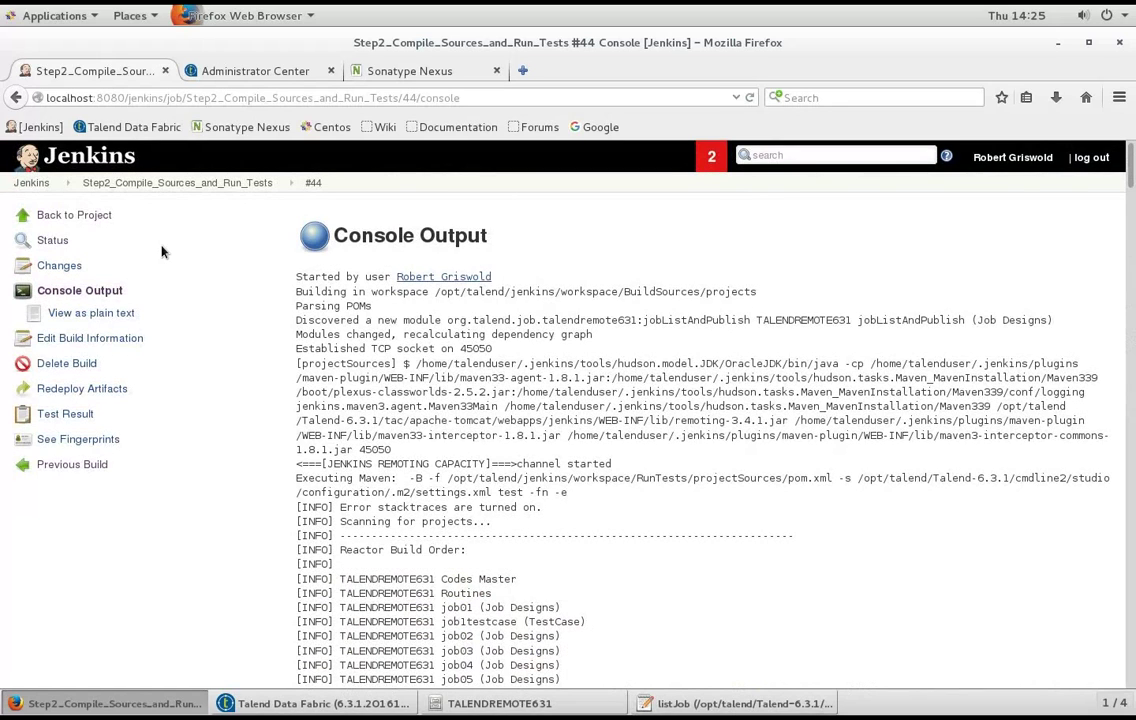
# Return to the Jenkins dashboard, show the CI Process in Jenkins slide, and switch back to the Talend-6.3.1-Server1 virtual machine.
pyautogui.click(31, 183)
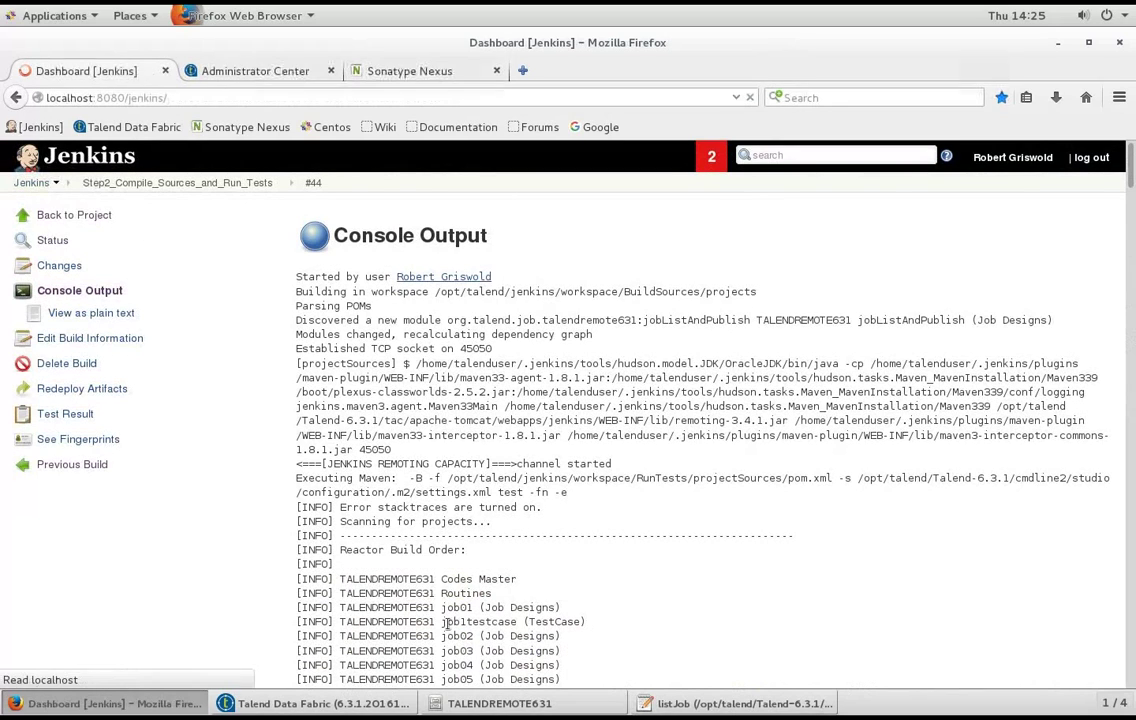
pyautogui.moveTo(489, 715)
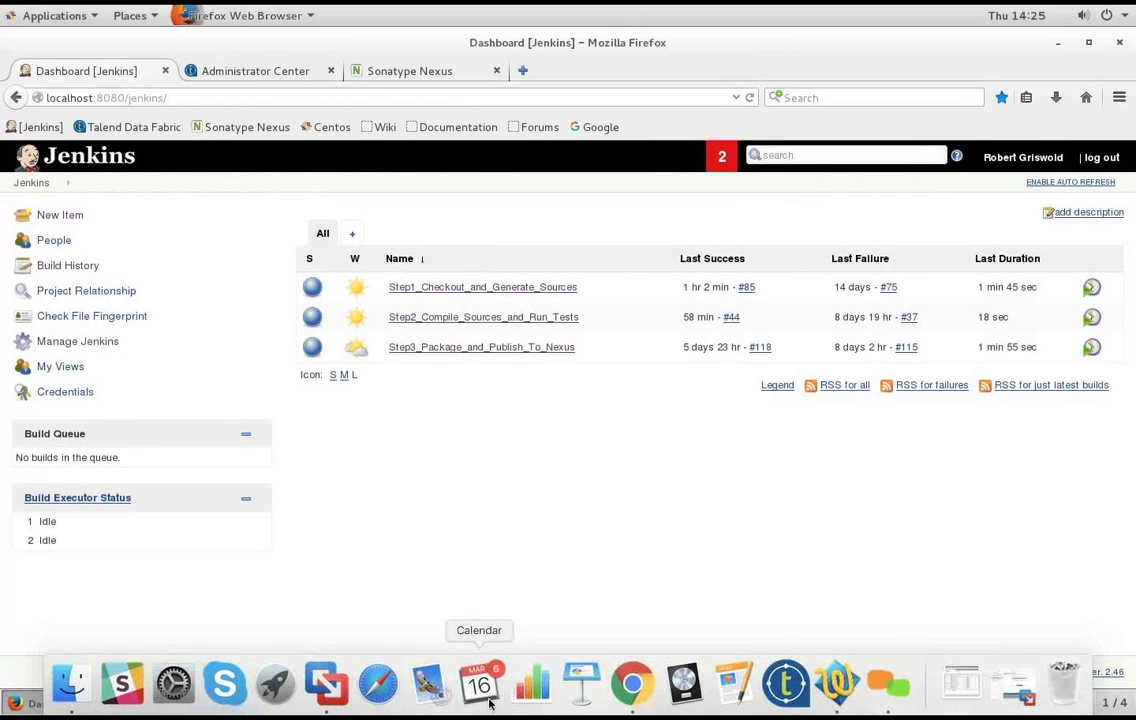
pyautogui.click(630, 690)
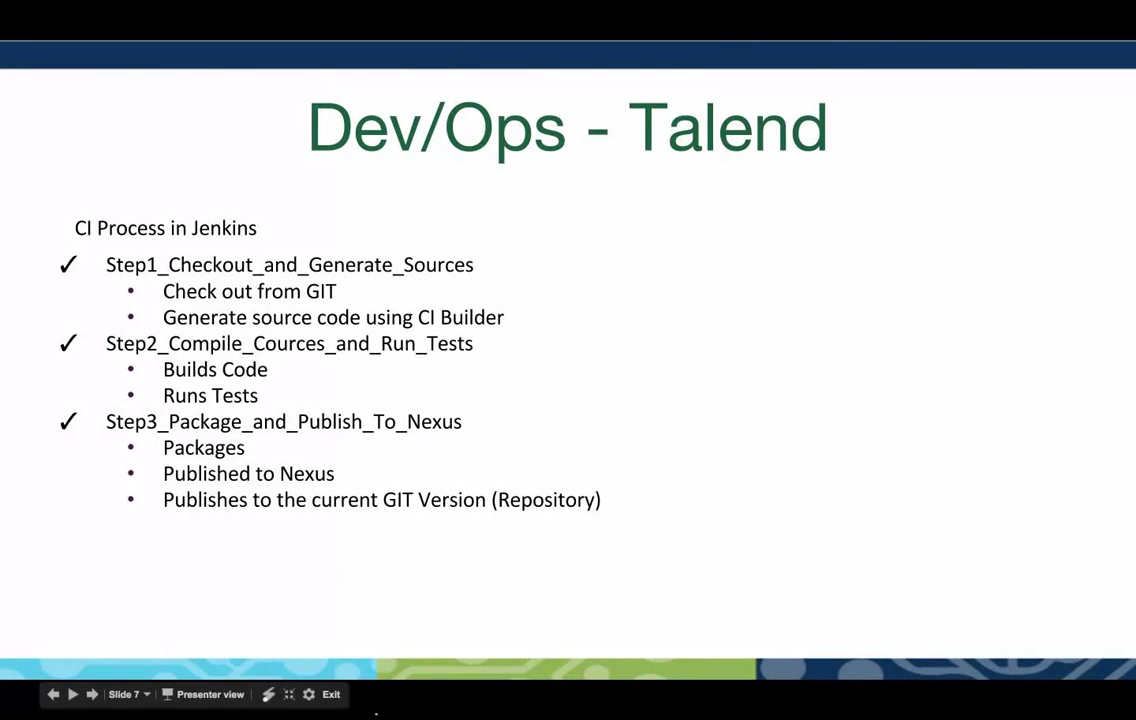
pyautogui.moveTo(428, 690)
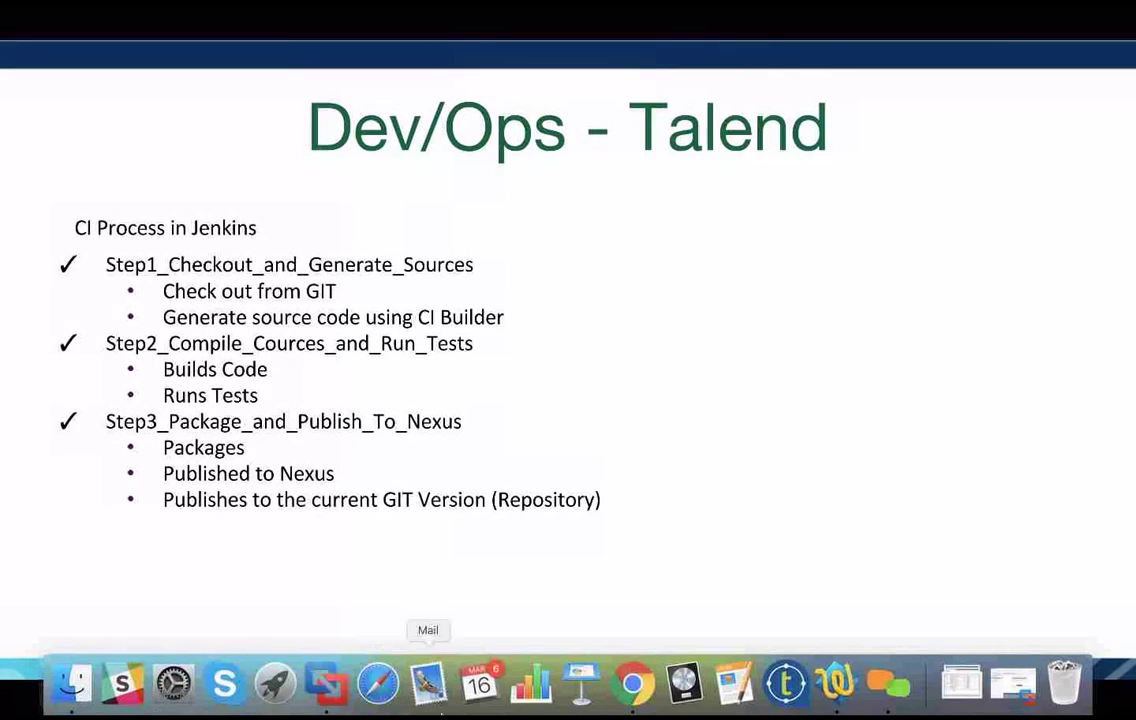
pyautogui.click(326, 684)
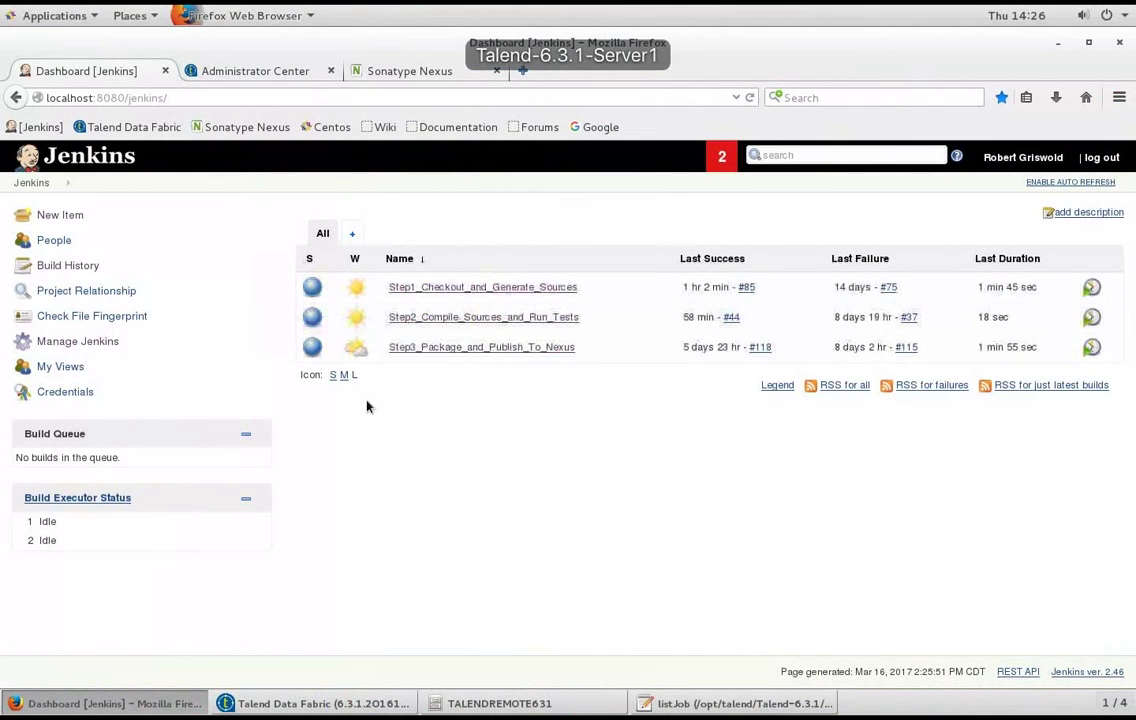
# Switch to Talend Data Fabric and point out job01 0.1 and job02 0.2 among the Standard jobs, checking the actions available for job01.
pyautogui.click(357, 706)
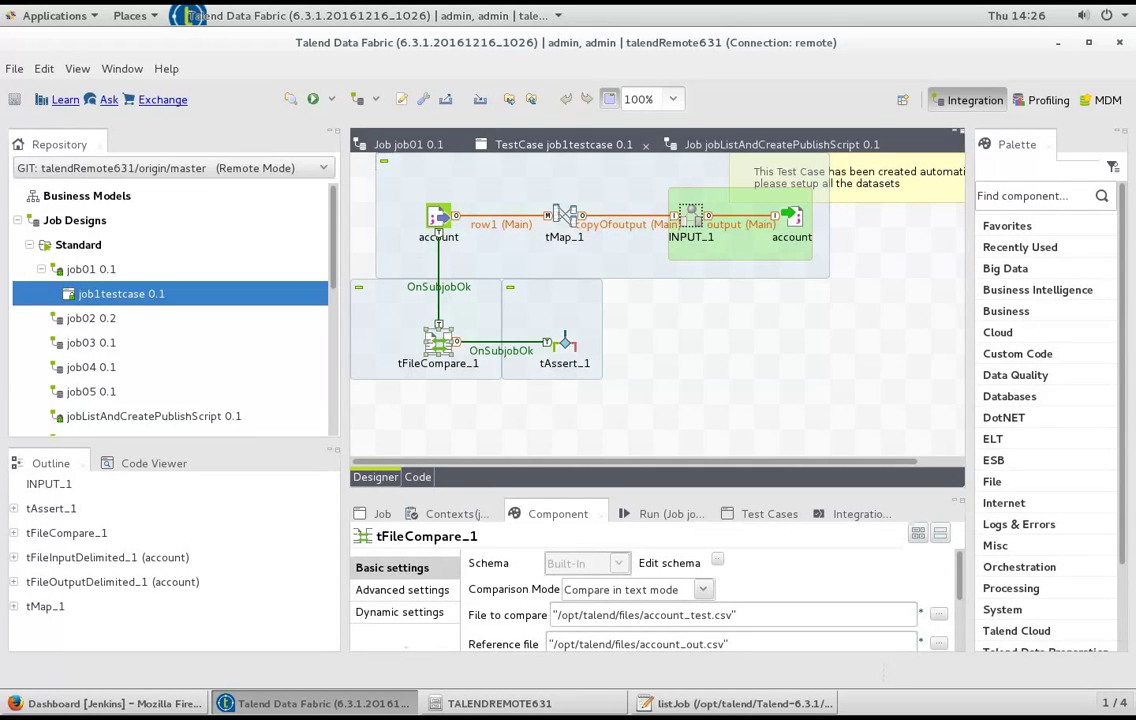
pyautogui.click(100, 271)
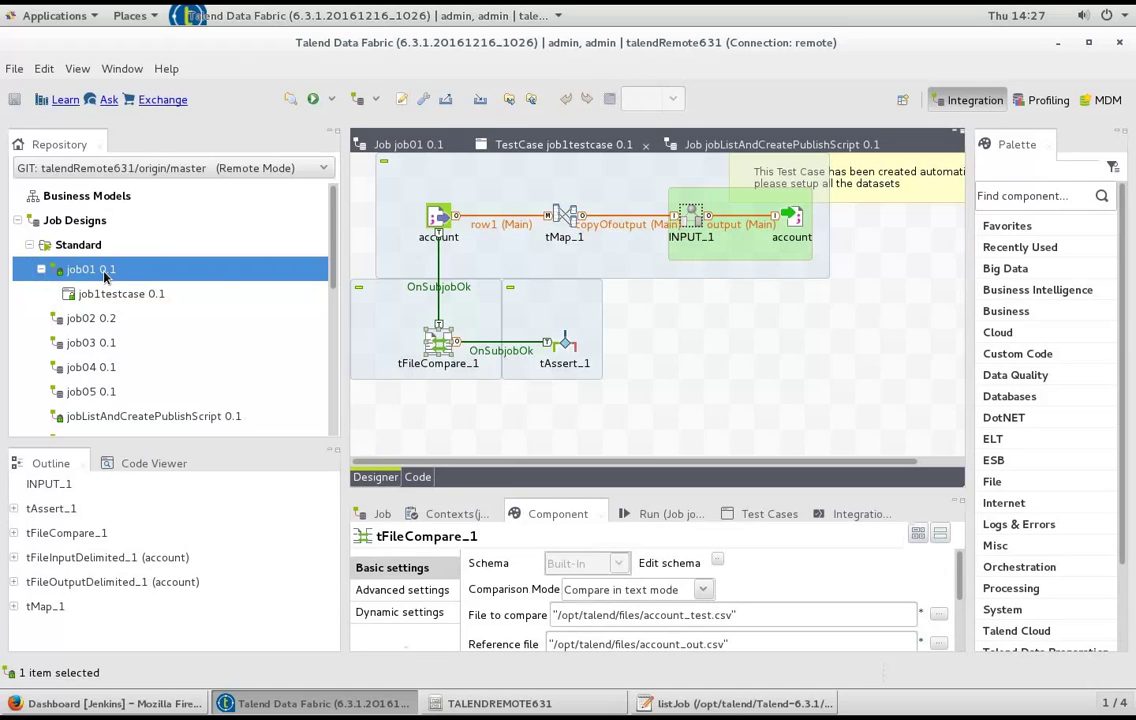
pyautogui.click(114, 318)
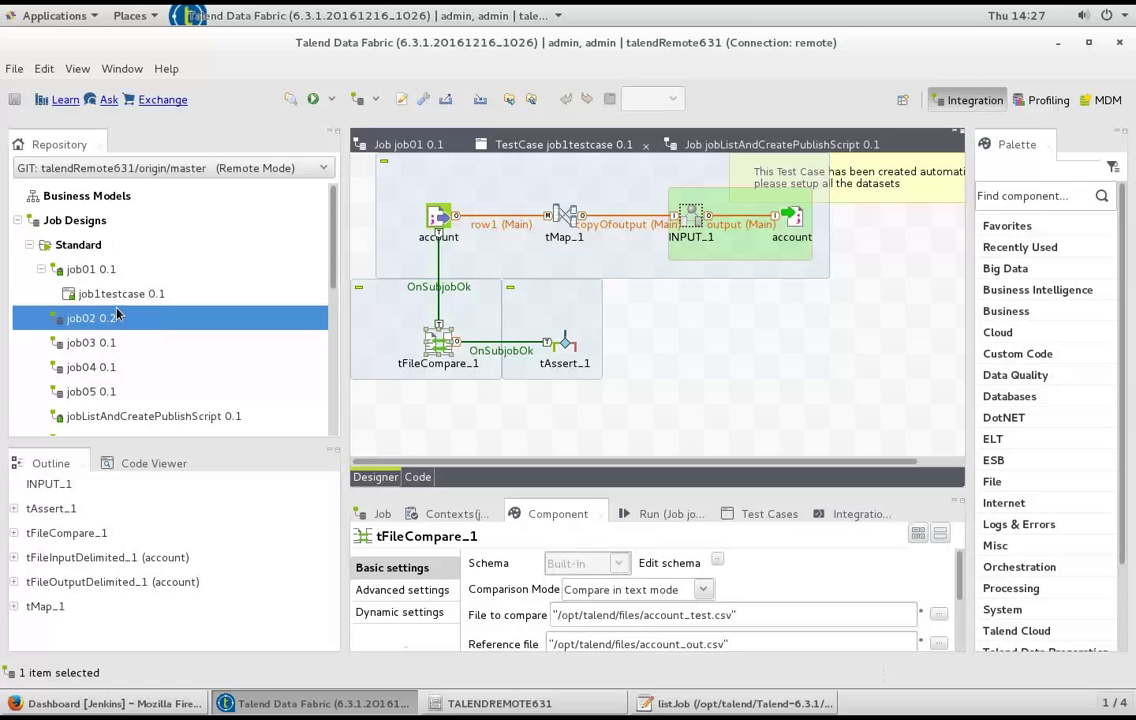
pyautogui.click(100, 268)
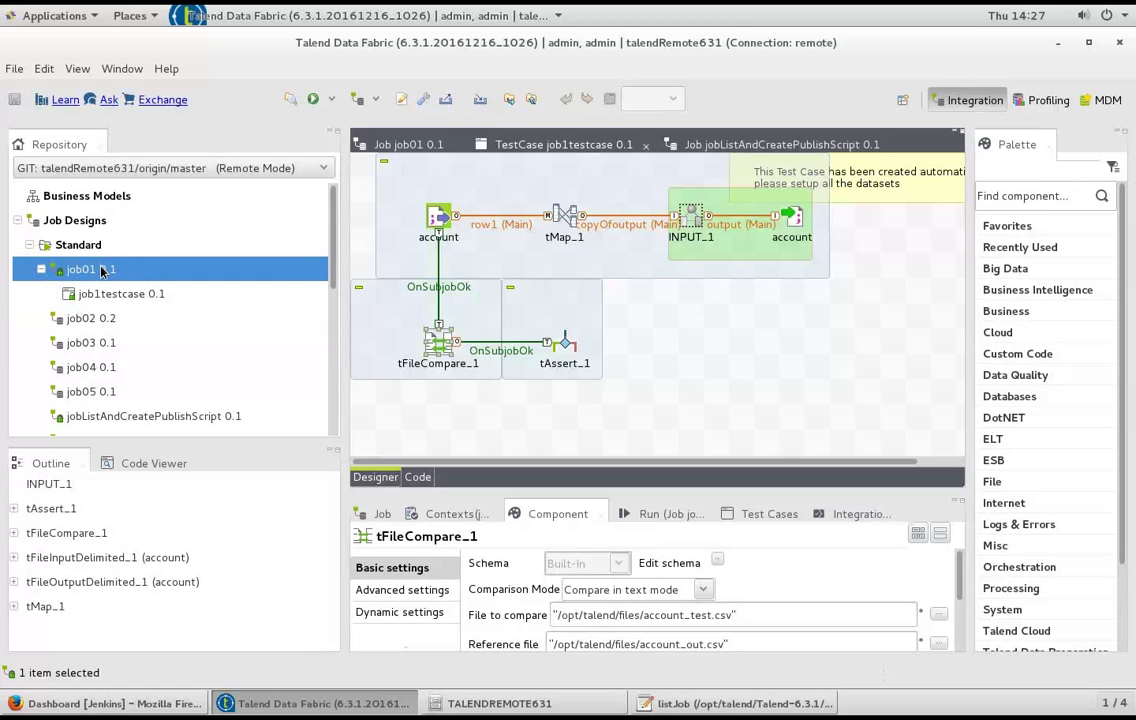
pyautogui.rightClick(101, 270)
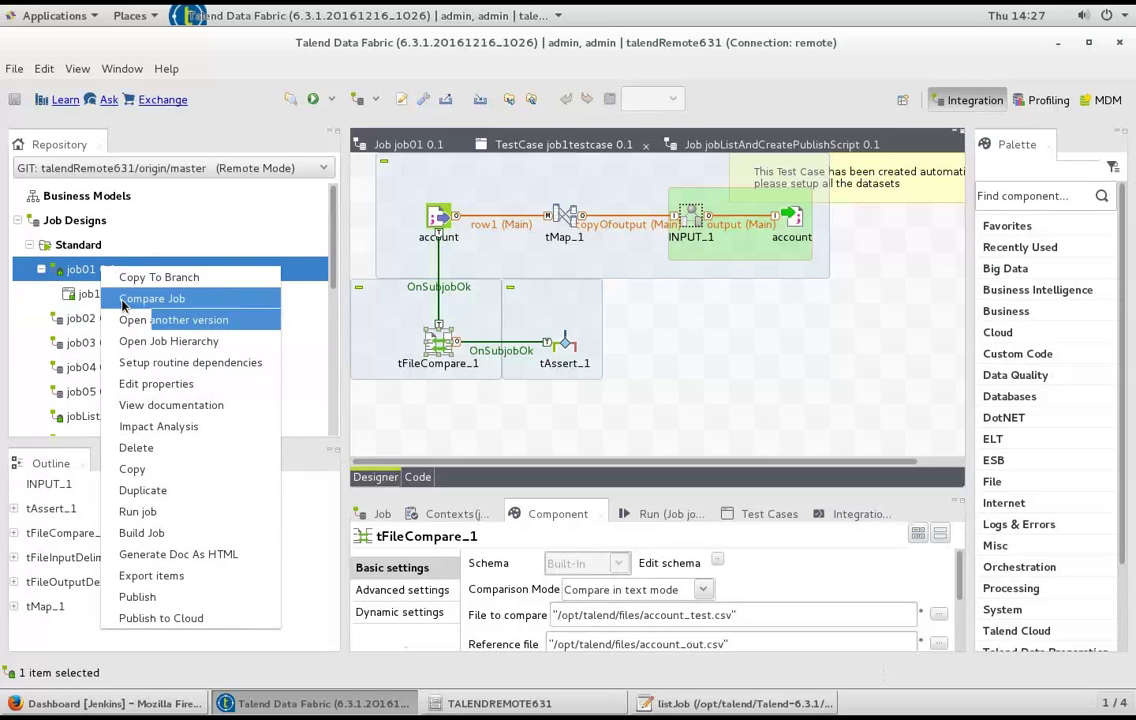
pyautogui.click(76, 239)
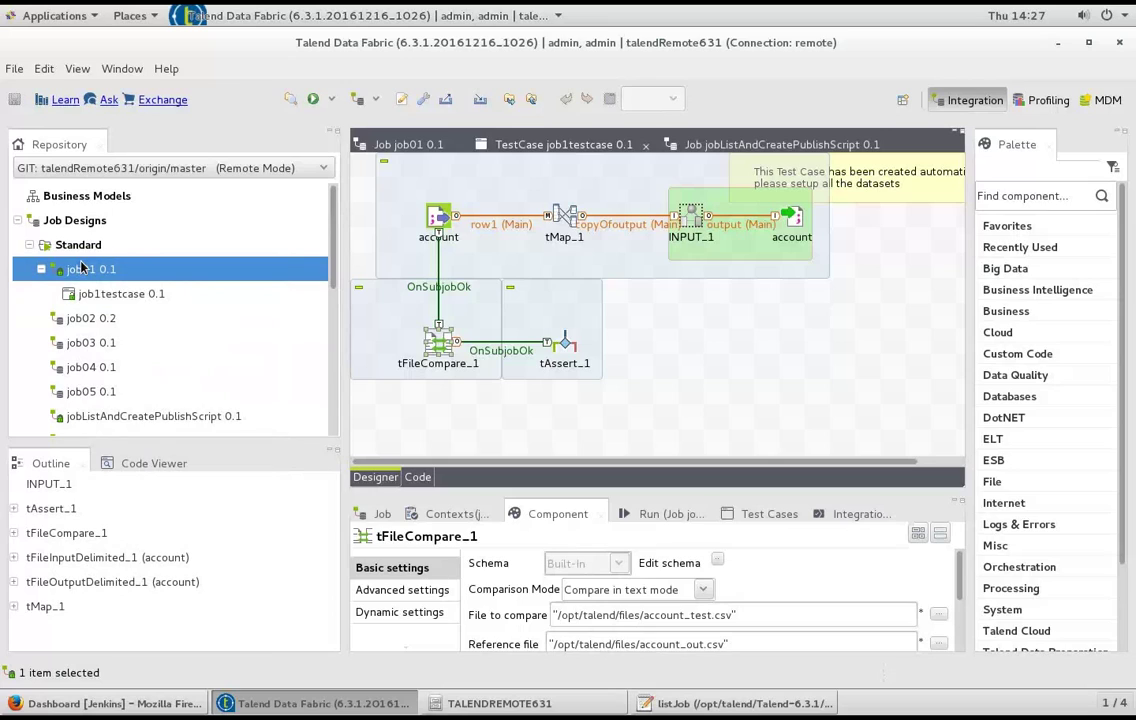
pyautogui.click(96, 320)
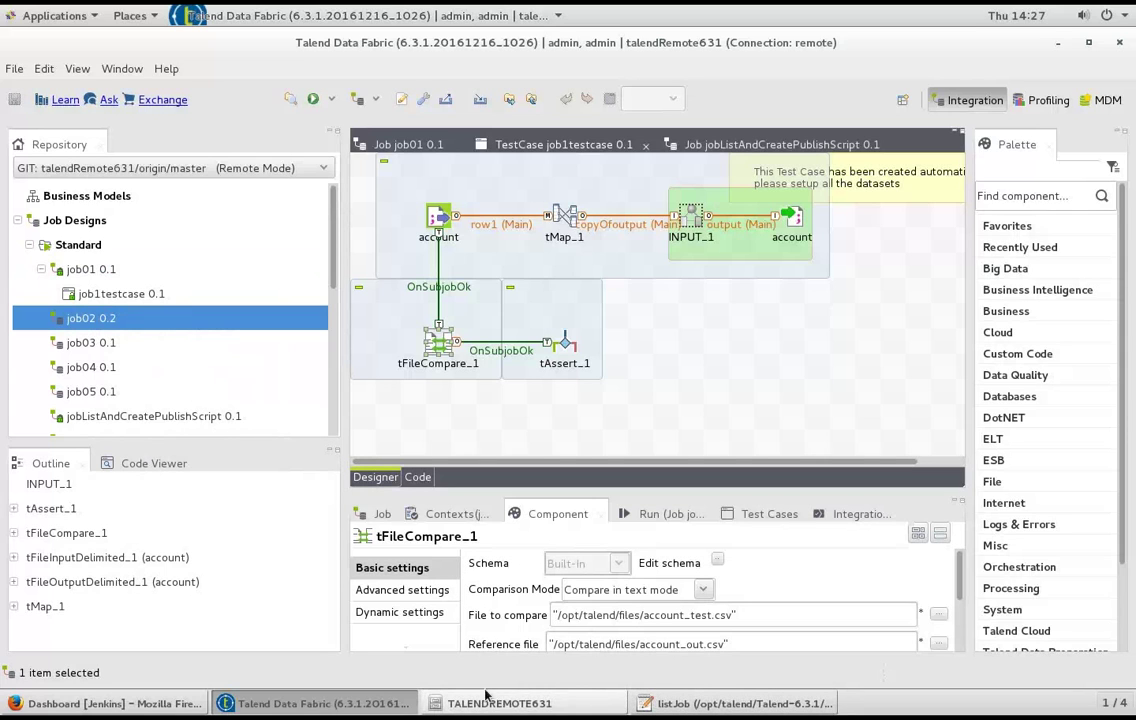
# Switch to Sonatype Nexus in Firefox, open the repositories list and enlarge it to show more repositories.
pyautogui.click(131, 703)
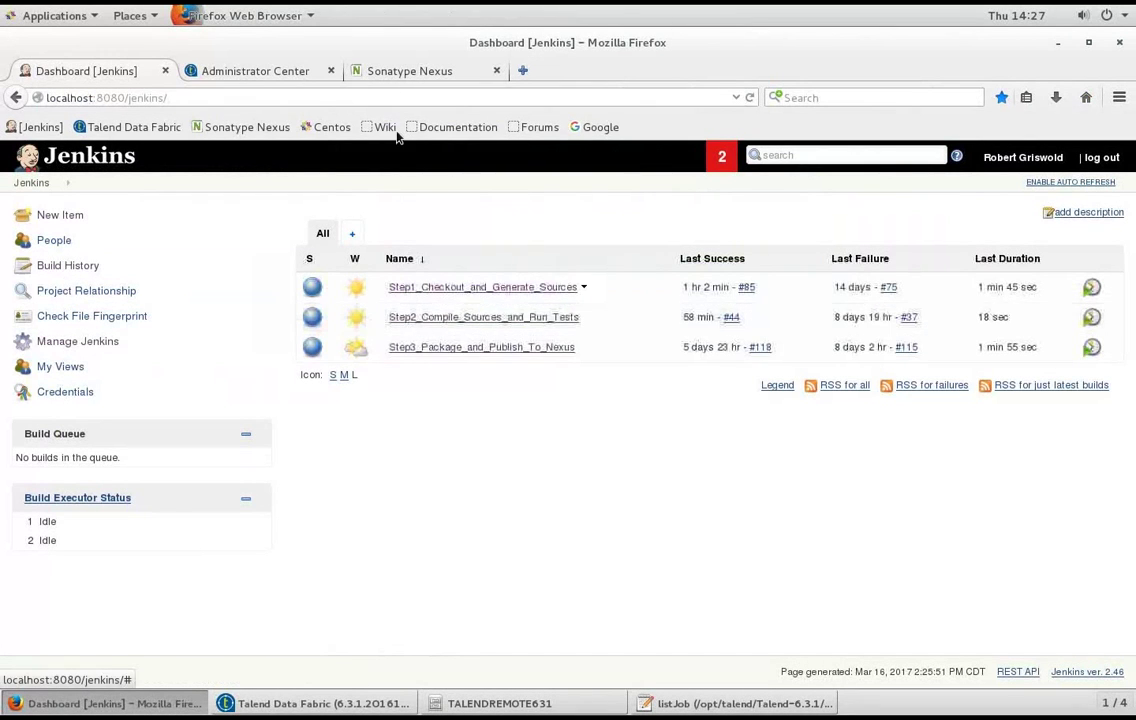
pyautogui.click(388, 72)
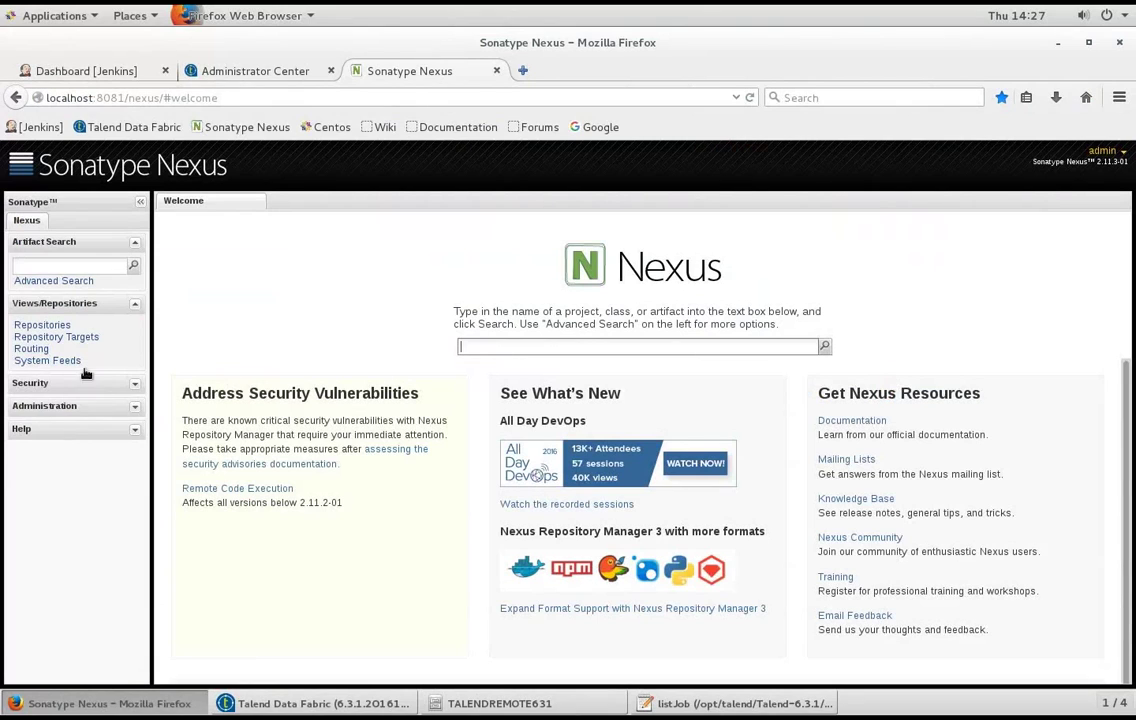
pyautogui.click(52, 328)
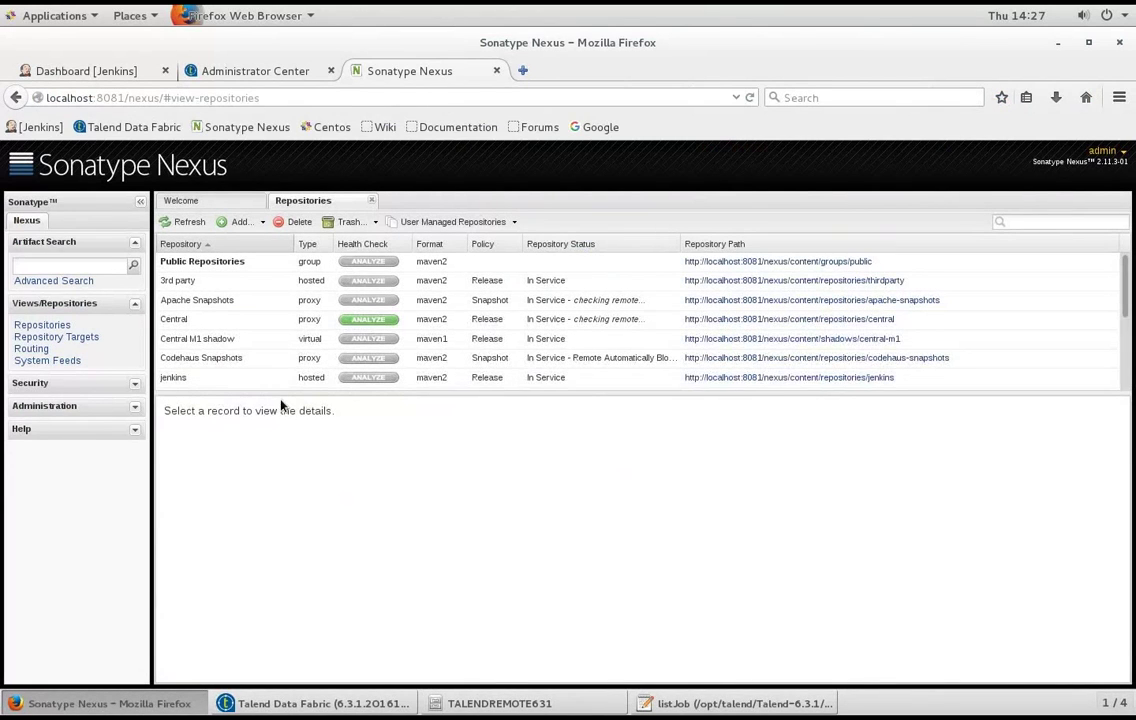
pyautogui.moveTo(286, 398); pyautogui.dragTo(299, 475)
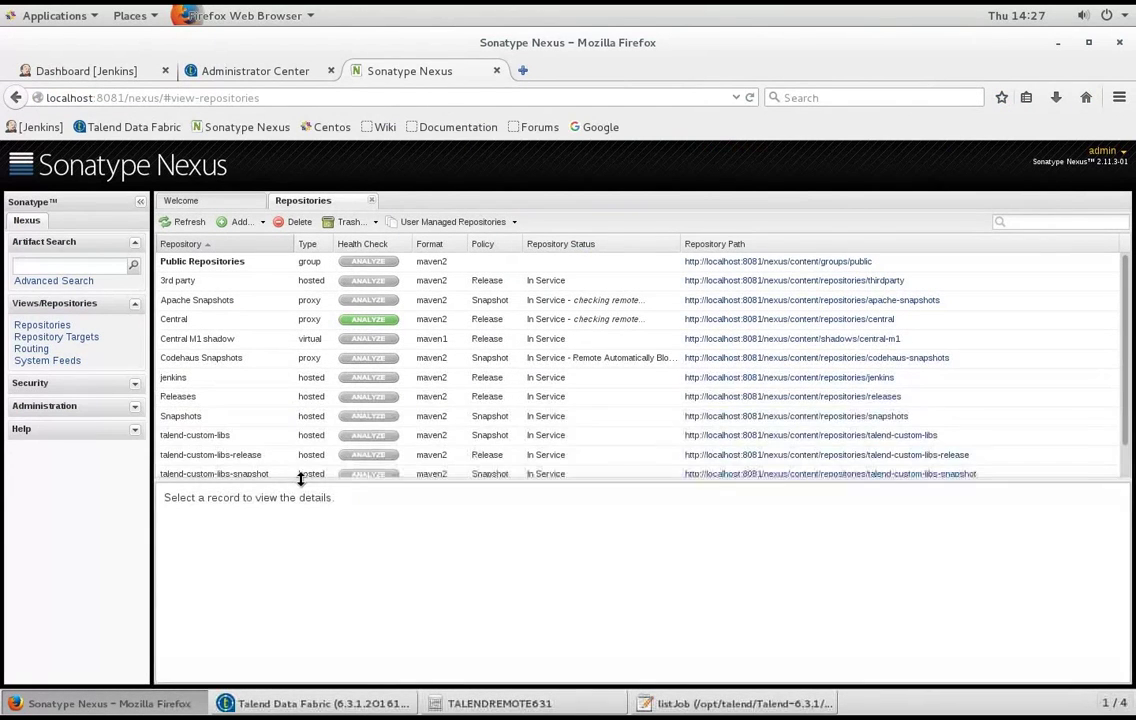
# Browse the Releases repository storage through org/example, examine the published jobs and expand the 0.1.0 version folder of job01.
pyautogui.click(225, 401)
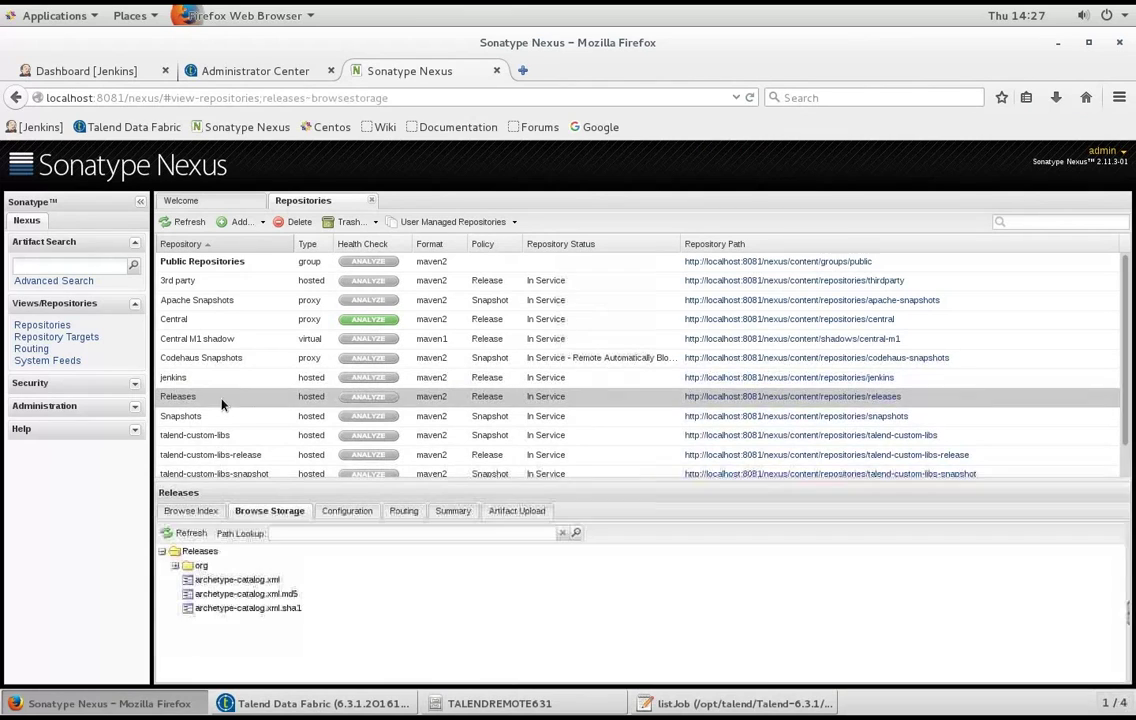
pyautogui.click(175, 566)
pyautogui.click(187, 580)
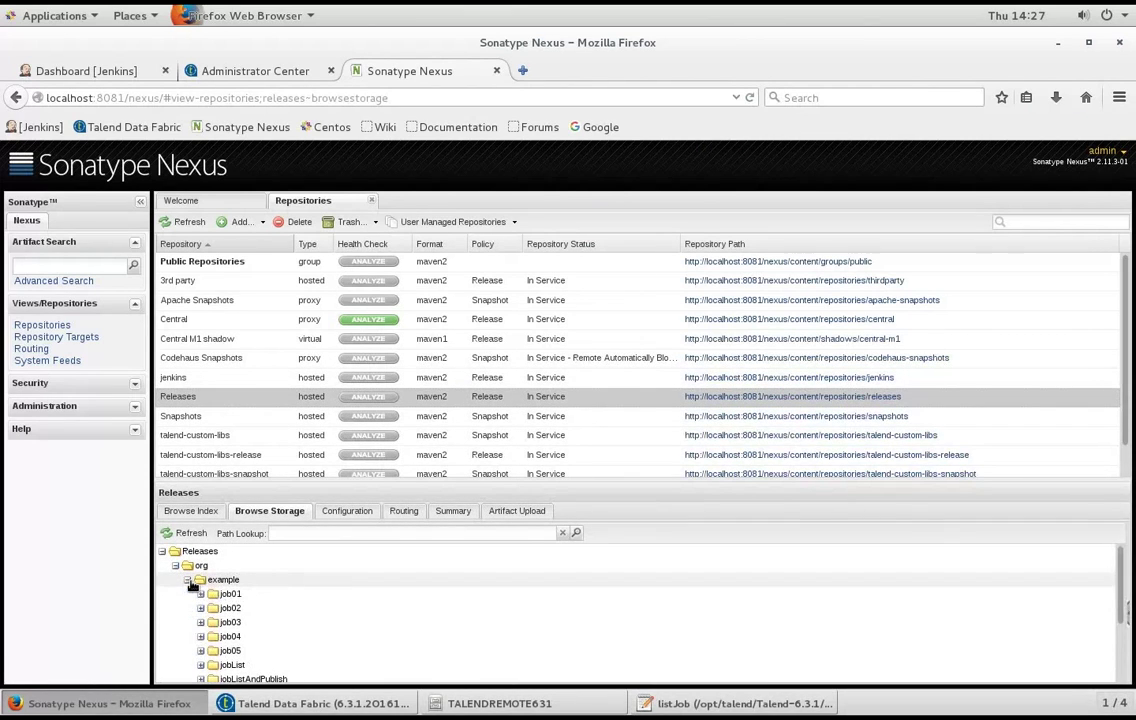
pyautogui.scroll(-3, 403, 645)
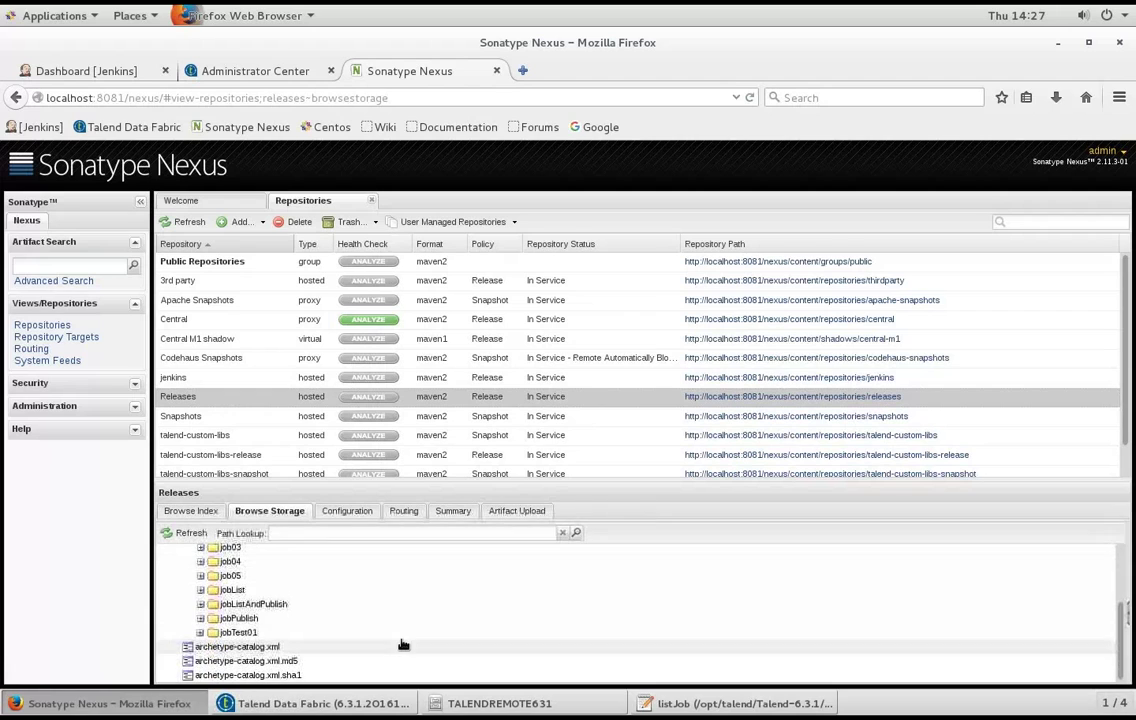
pyautogui.scroll(2, 287, 596)
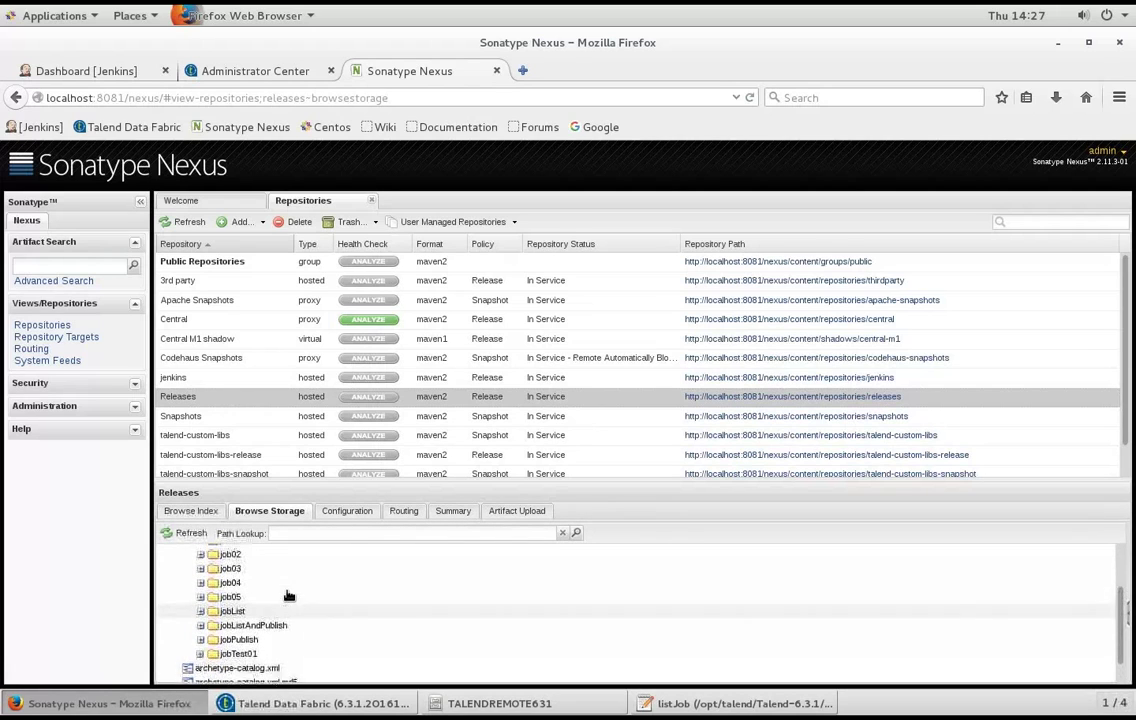
pyautogui.click(201, 560)
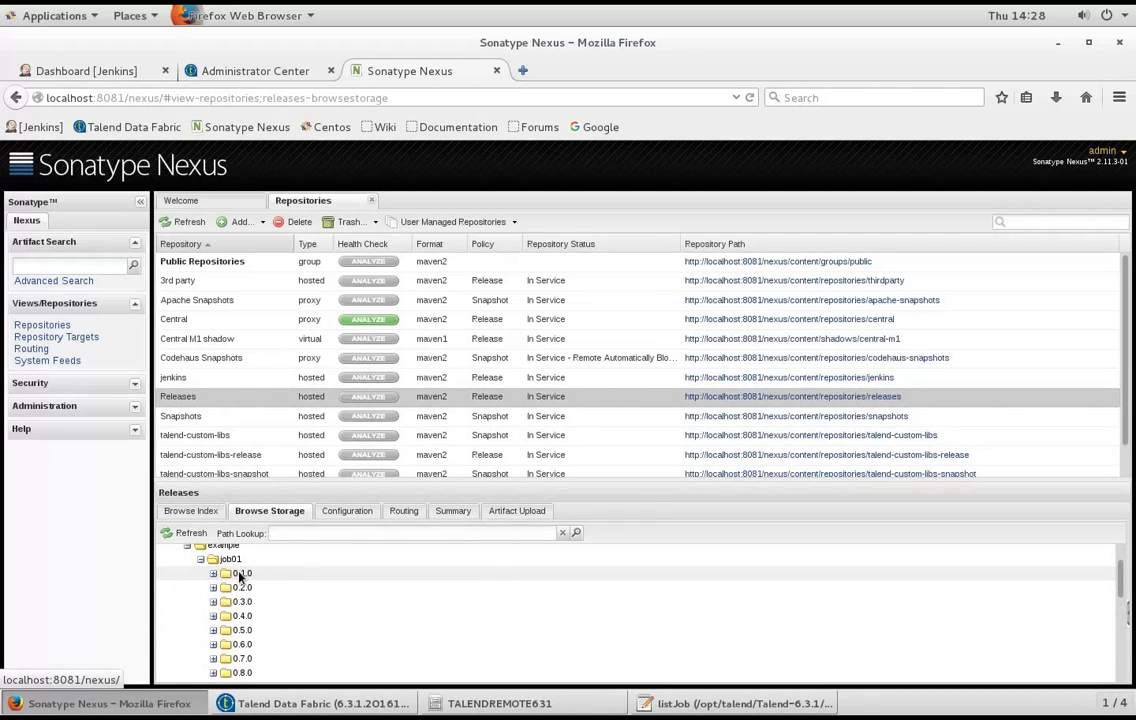
pyautogui.doubleClick(239, 575)
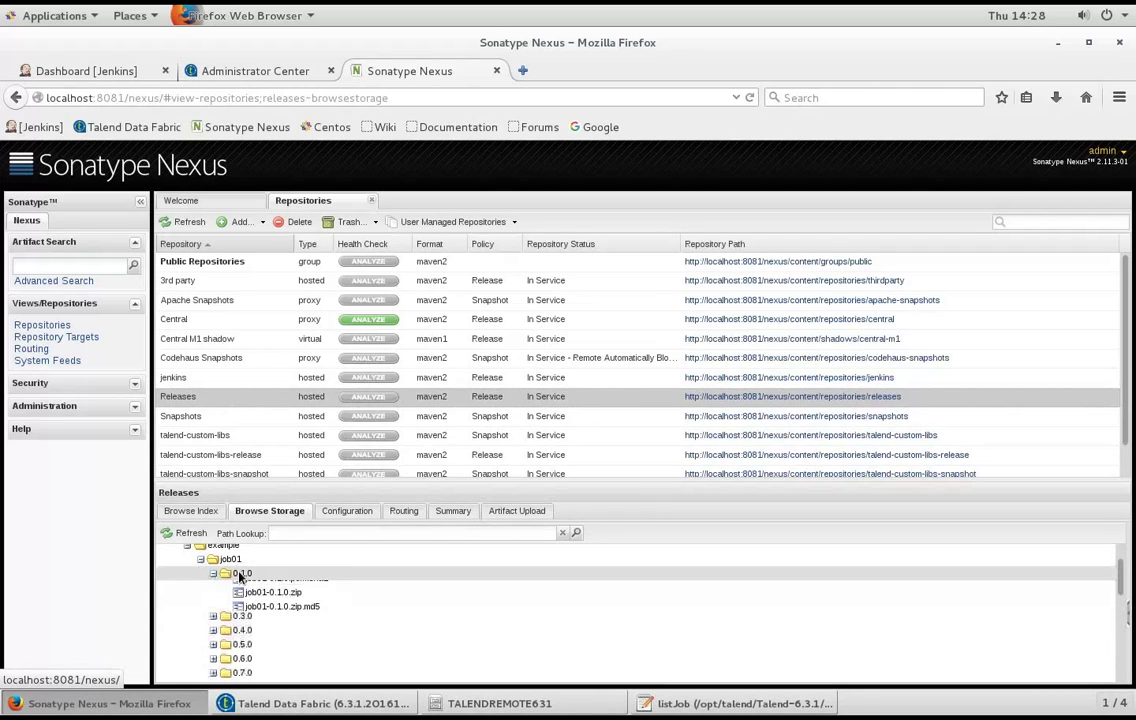
# Open the Releases repository configuration, try the Disable Redeploy deployment policy and set it back to Allow Redeploy.
pyautogui.click(354, 515)
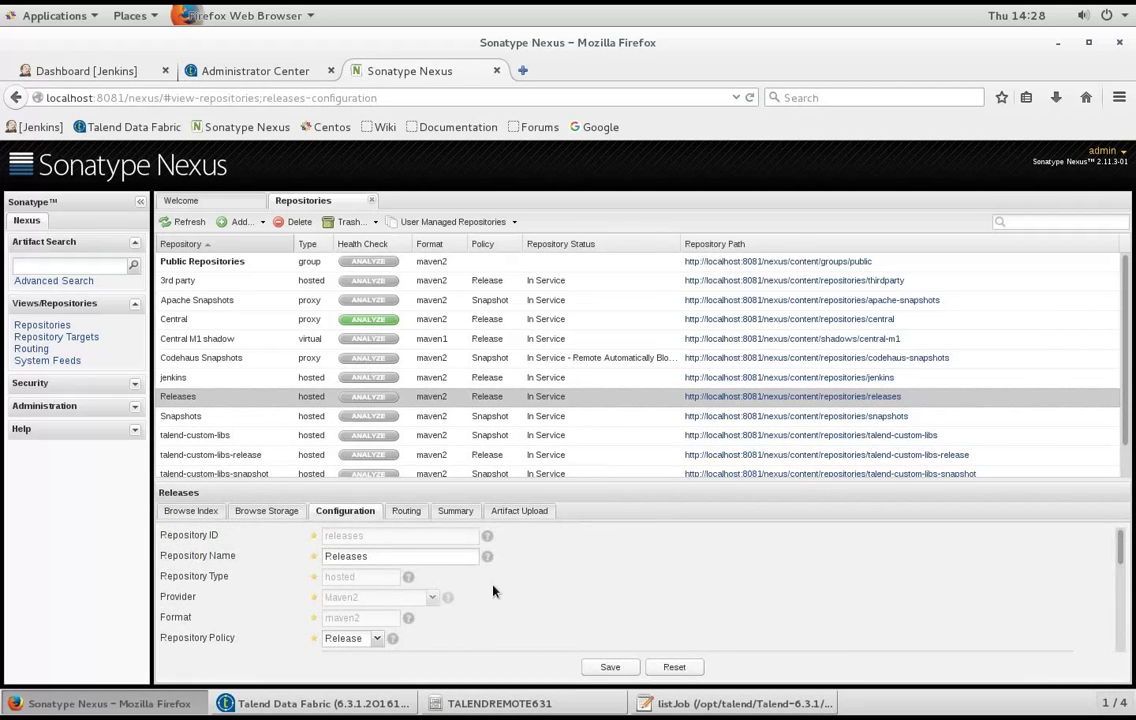
pyautogui.scroll(-3, 492, 591)
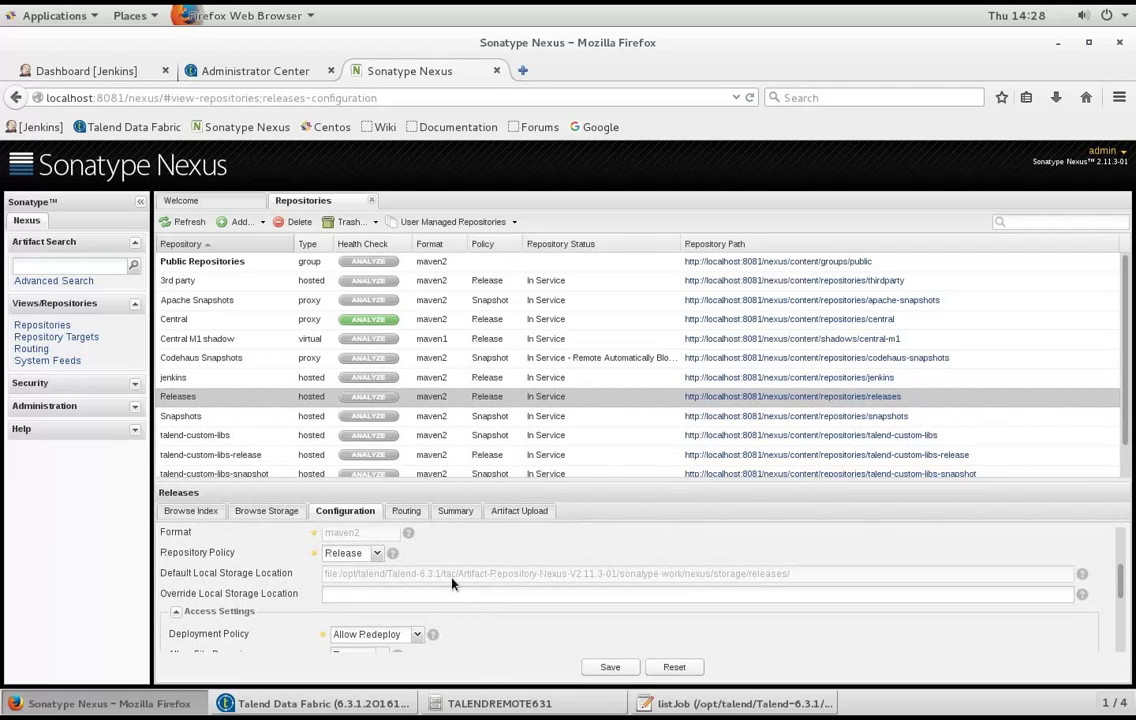
pyautogui.click(417, 636)
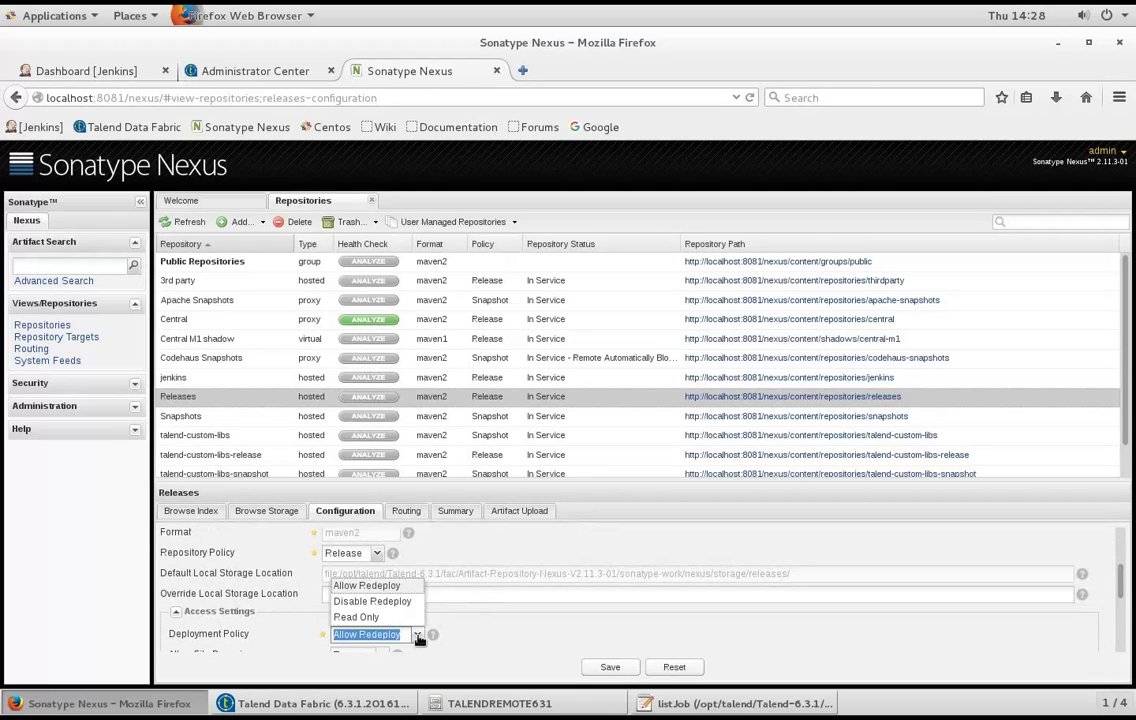
pyautogui.click(408, 610)
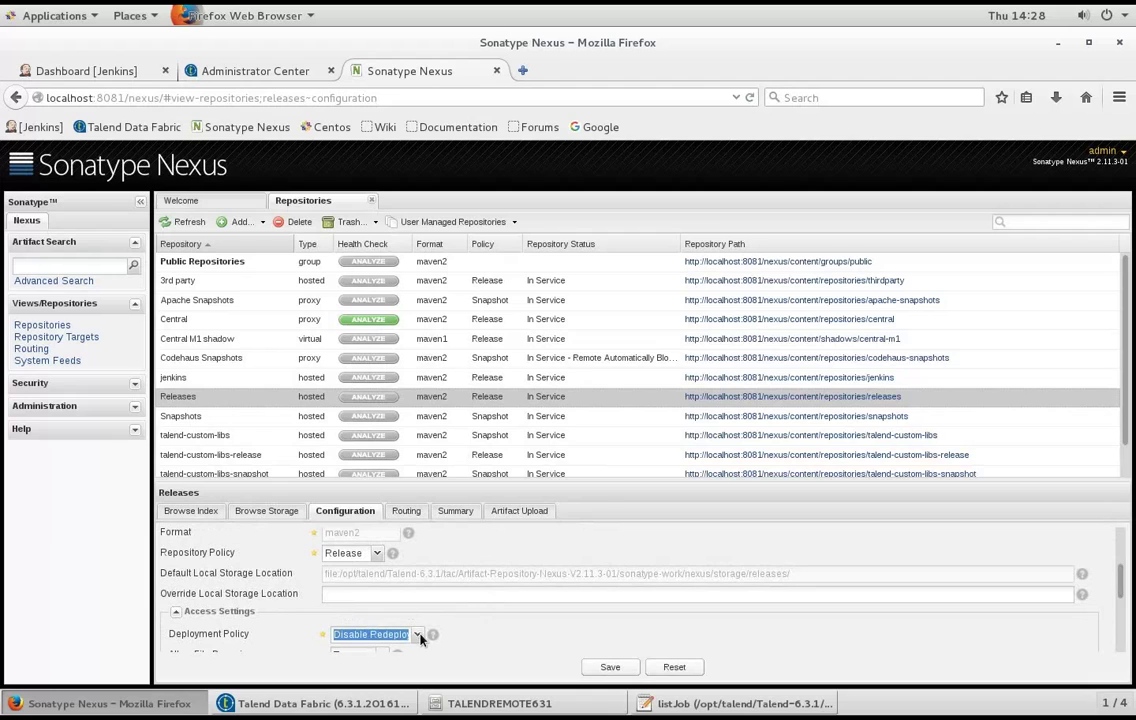
pyautogui.click(417, 635)
pyautogui.click(390, 587)
# Open the configuration of the jenkins repository and review its storage location and deployment policy.
pyautogui.click(201, 384)
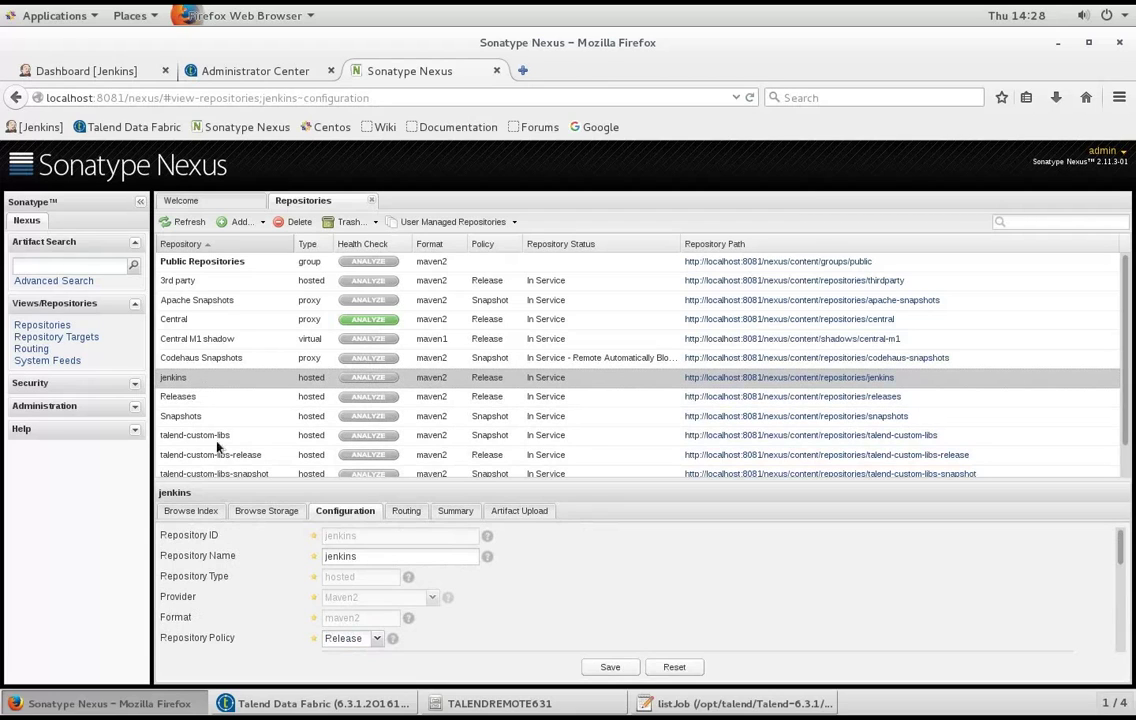
pyautogui.scroll(-2, 301, 617)
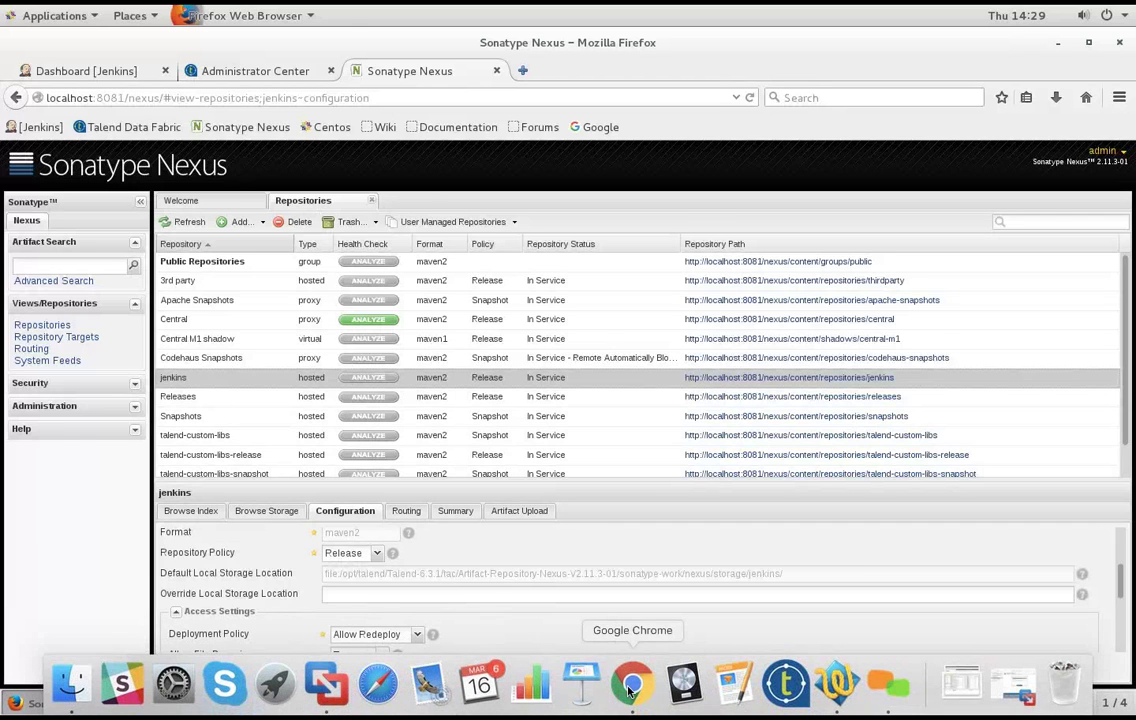
# Show the CI Process in Jenkins slide in Google Chrome and switch back to the Jenkins dashboard in the Talend-6.3.1-Server1 virtual machine.
pyautogui.click(630, 688)
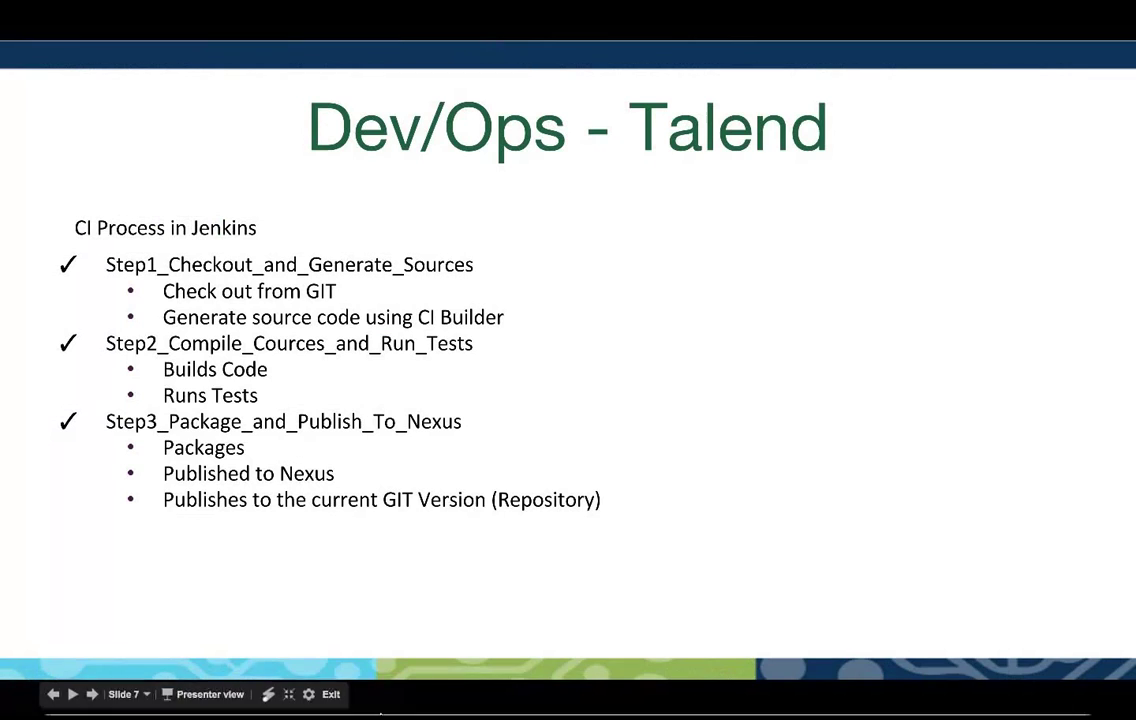
pyautogui.moveTo(376, 713)
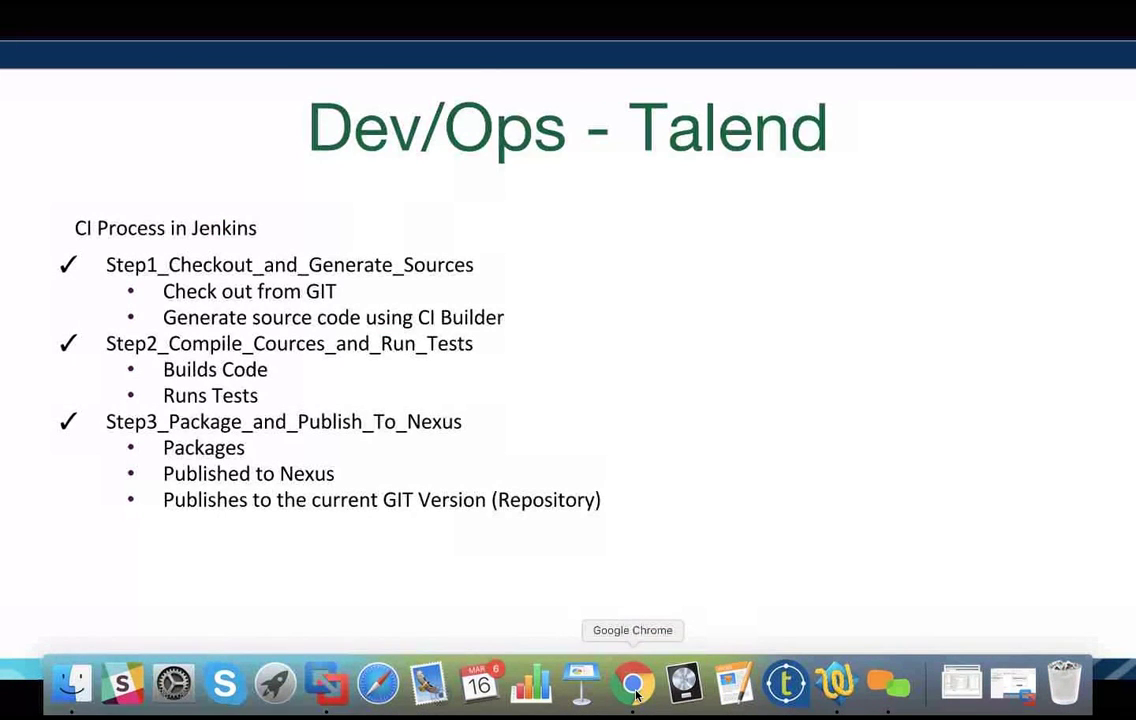
pyautogui.click(325, 684)
pyautogui.click(100, 69)
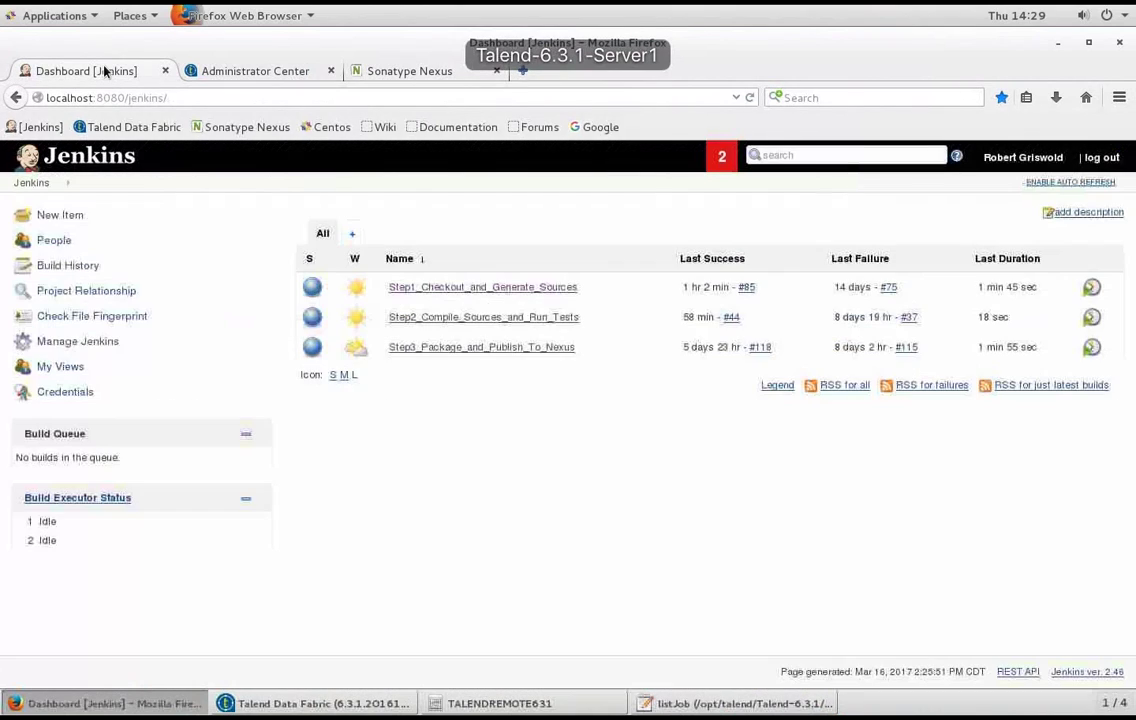
# Open the configuration of Step3_Package_and_Publish_To_Nexus and review its Build section with the Root POM and Maven goals.
pyautogui.click(425, 347)
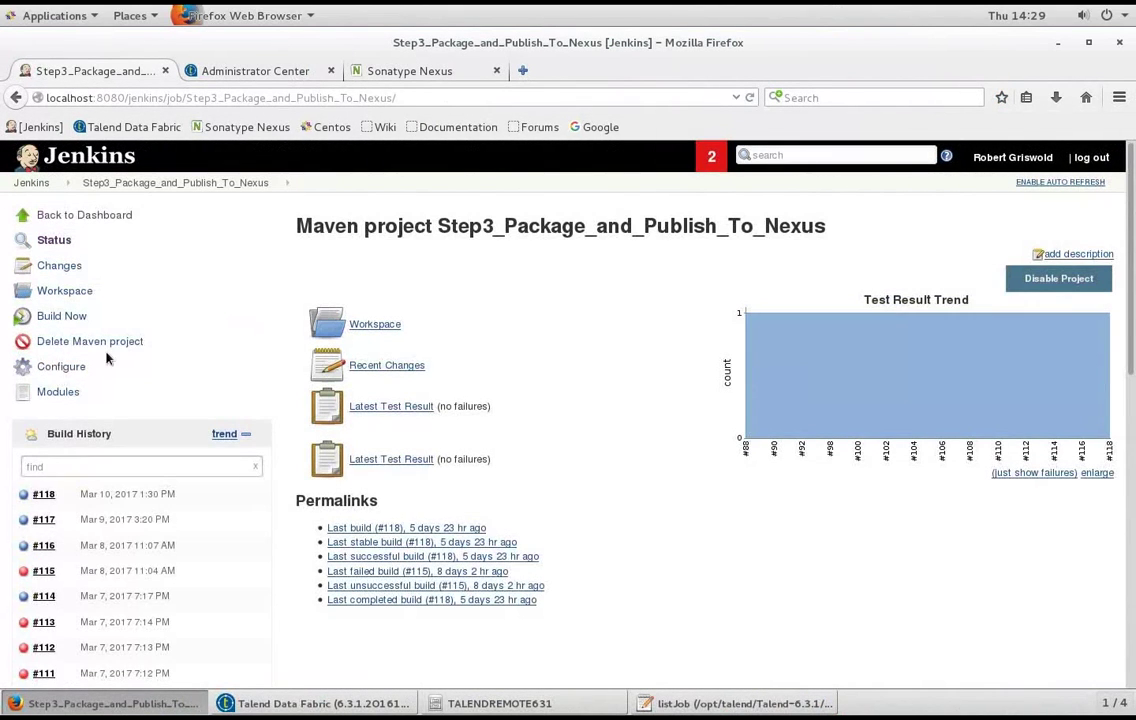
pyautogui.click(52, 366)
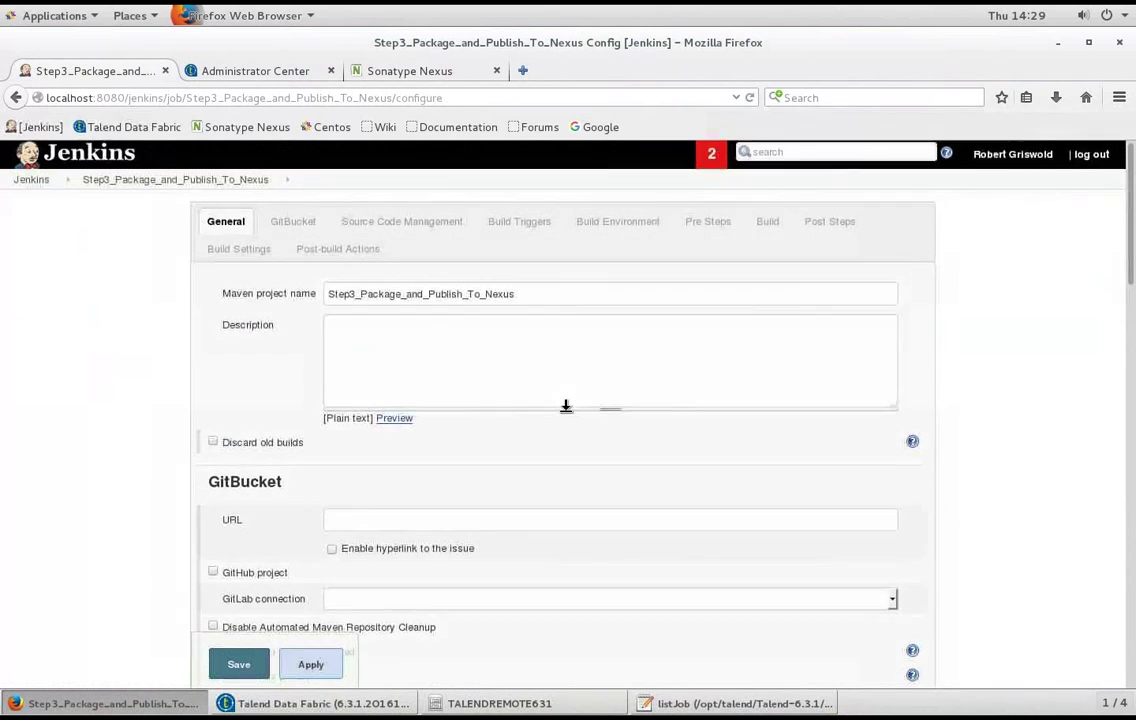
pyautogui.scroll(-5, 564, 417)
pyautogui.scroll(-10, 564, 417)
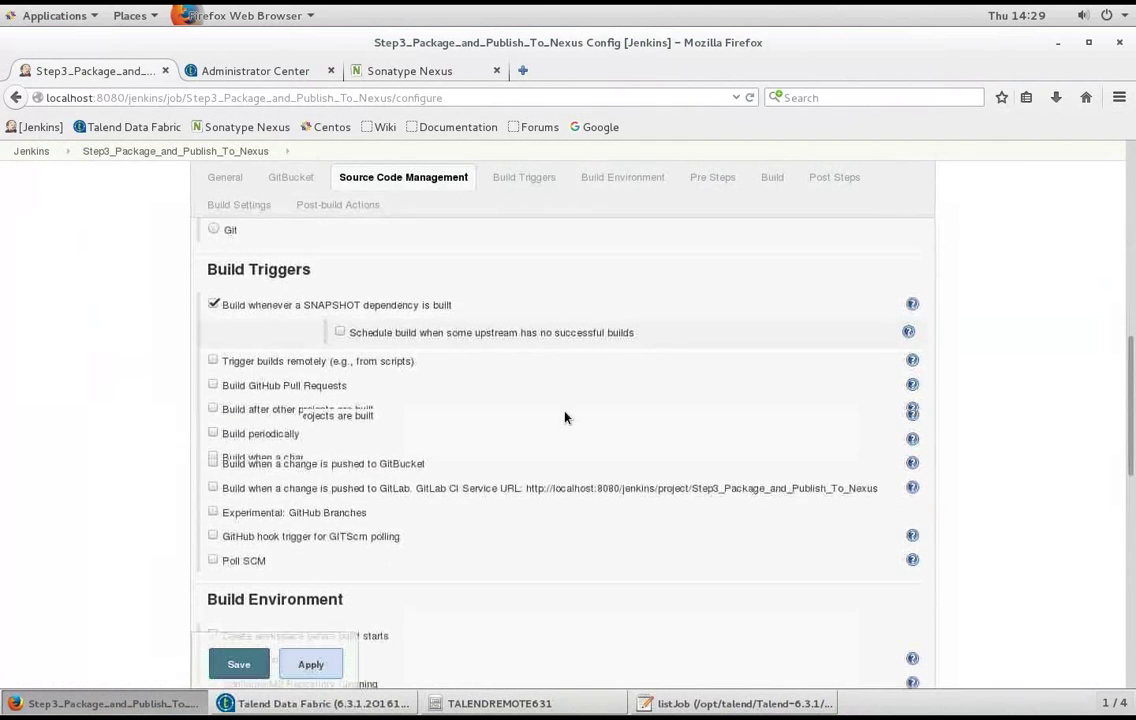
pyautogui.scroll(-6, 564, 417)
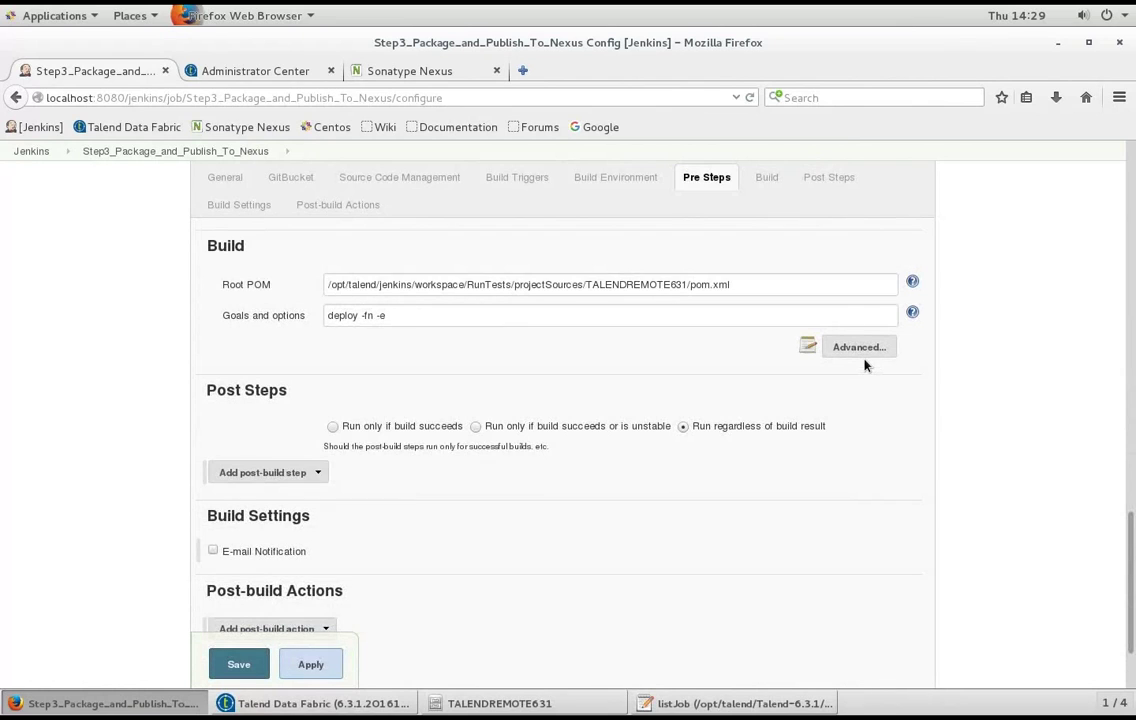
# Expand the advanced Build options, highlight the Nexus repository URL and jenkins repository name in MAVEN_OPTS, and return toward the start of the configuration.
pyautogui.click(859, 348)
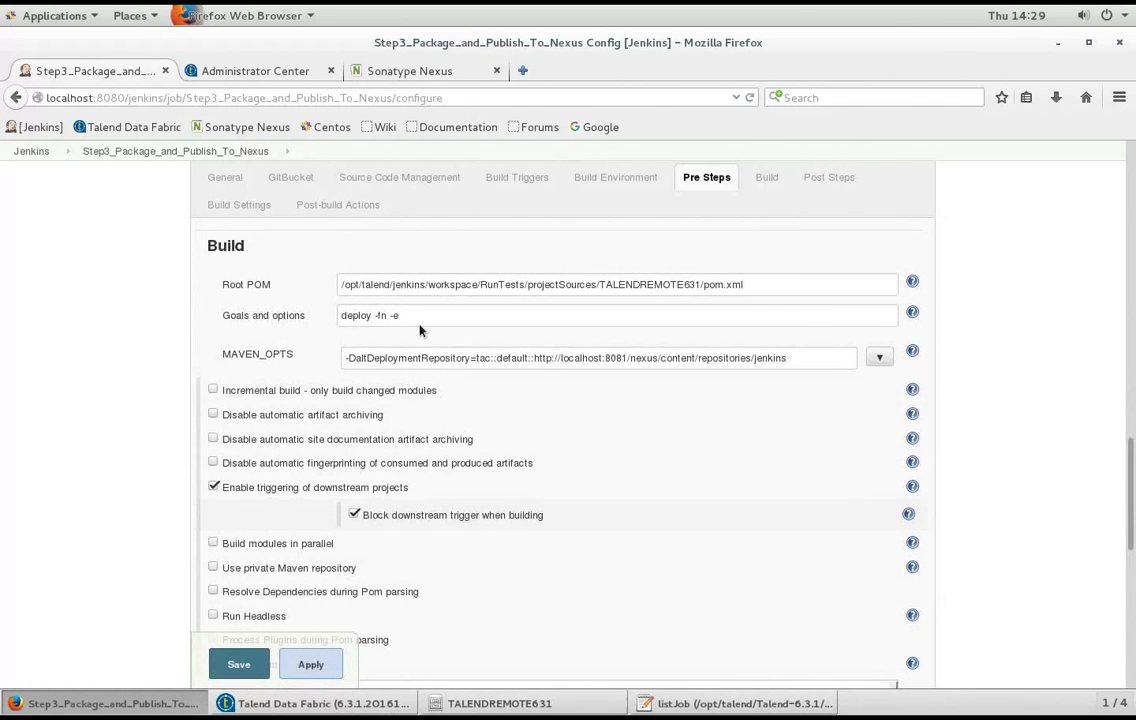
pyautogui.click(880, 360)
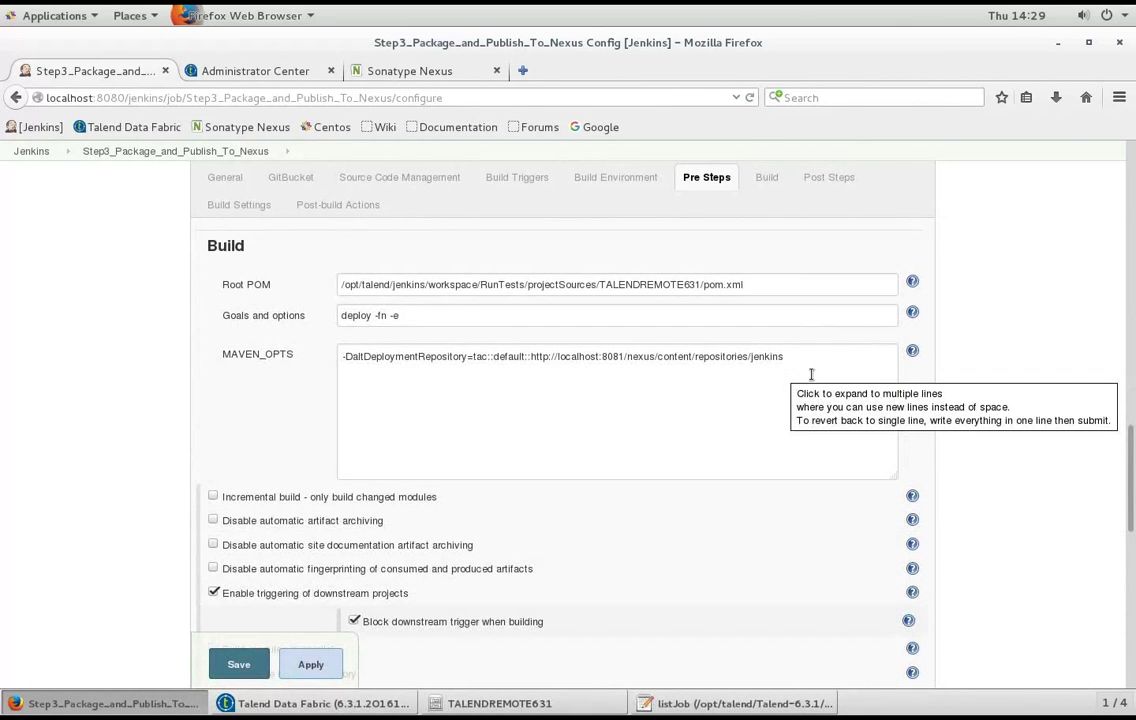
pyautogui.moveTo(785, 357); pyautogui.dragTo(545, 364)
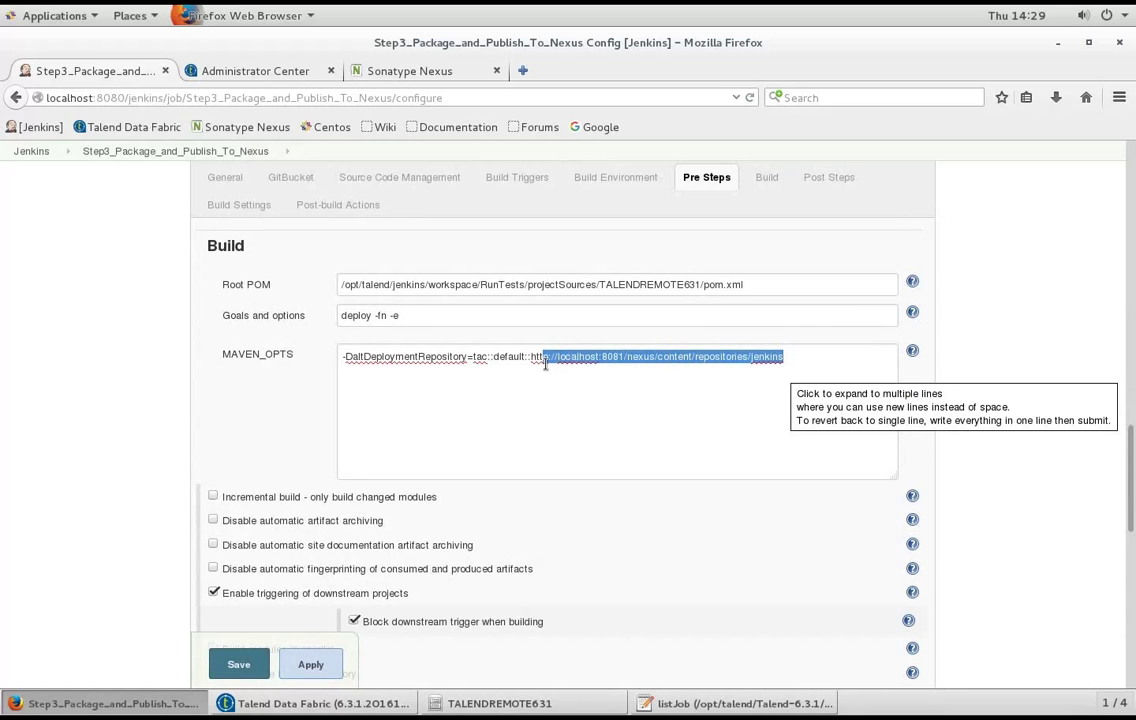
pyautogui.click(478, 357)
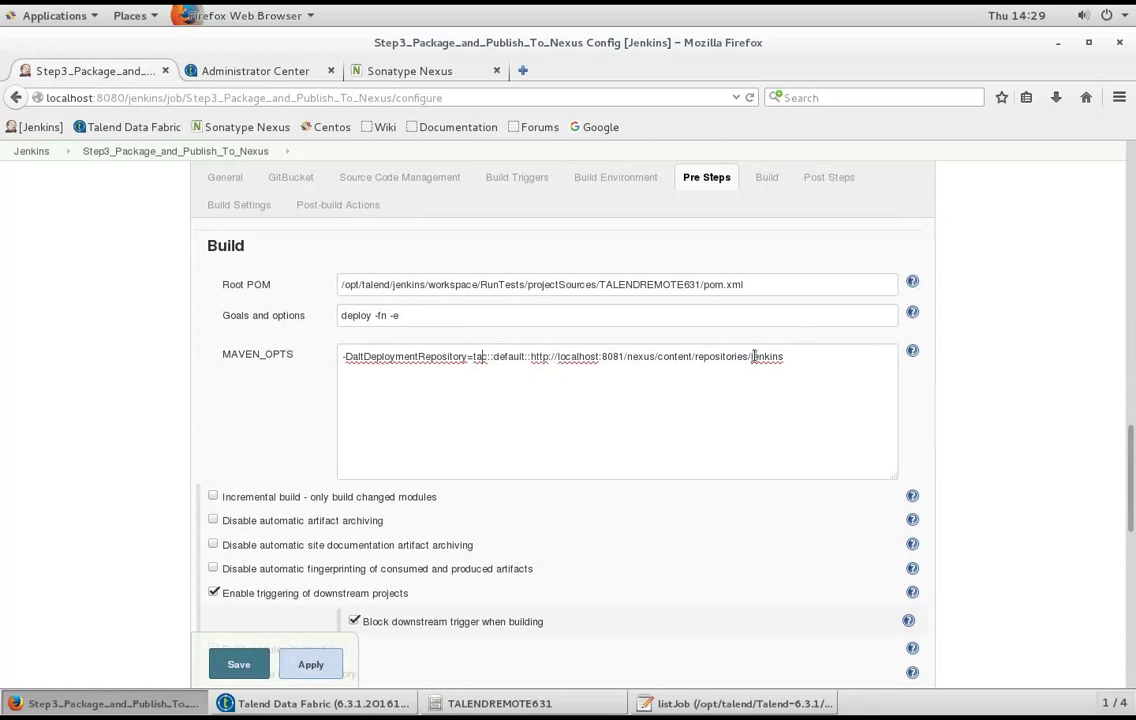
pyautogui.moveTo(753, 357); pyautogui.dragTo(781, 357)
pyautogui.scroll(15, 342, 355)
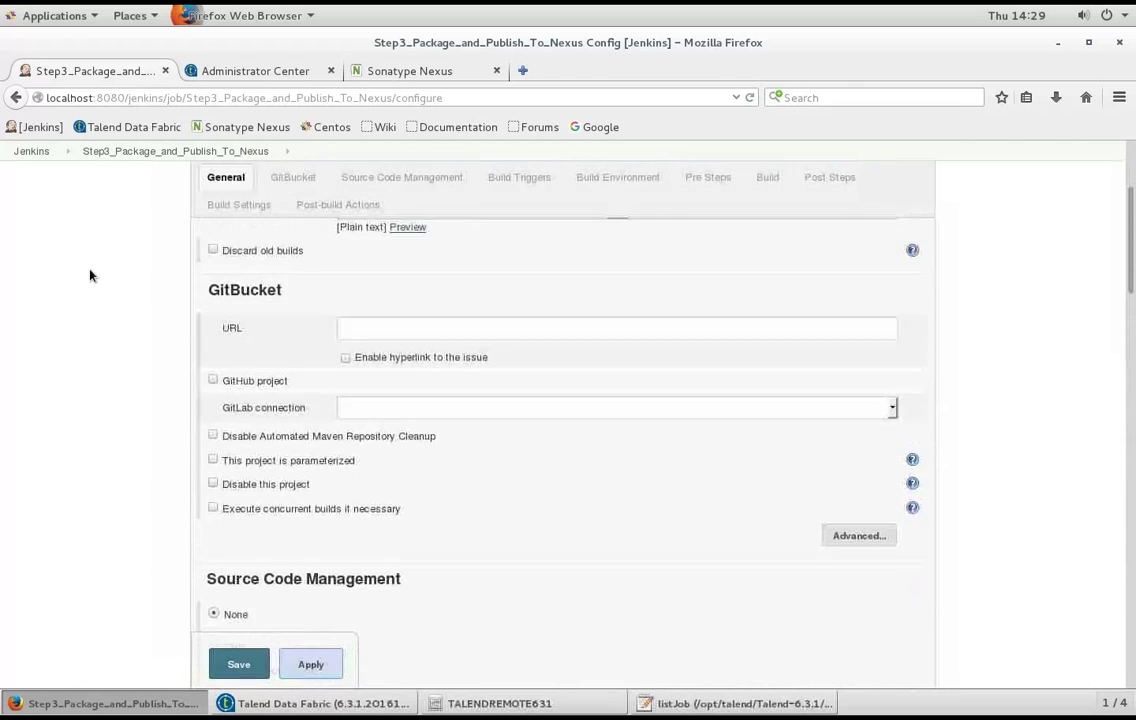
# Reopen the configuration of Step3_Package_and_Publish_To_Nexus from the Jenkins dashboard, and return to the dashboard.
pyautogui.click(33, 183)
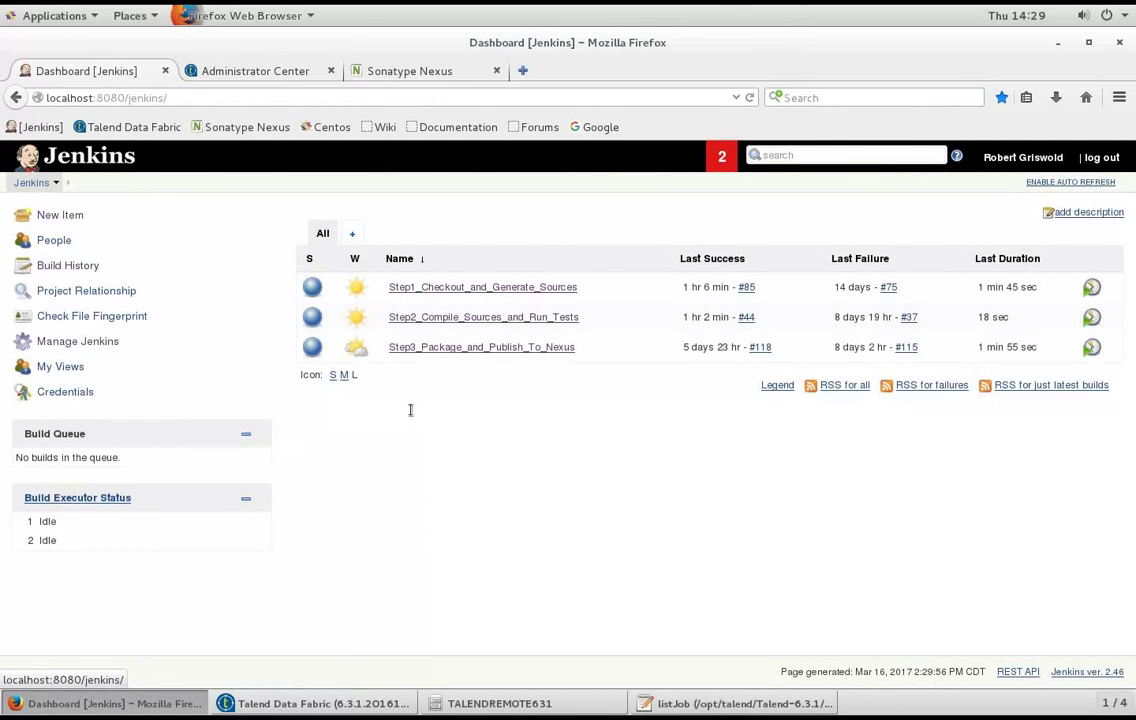
pyautogui.click(437, 348)
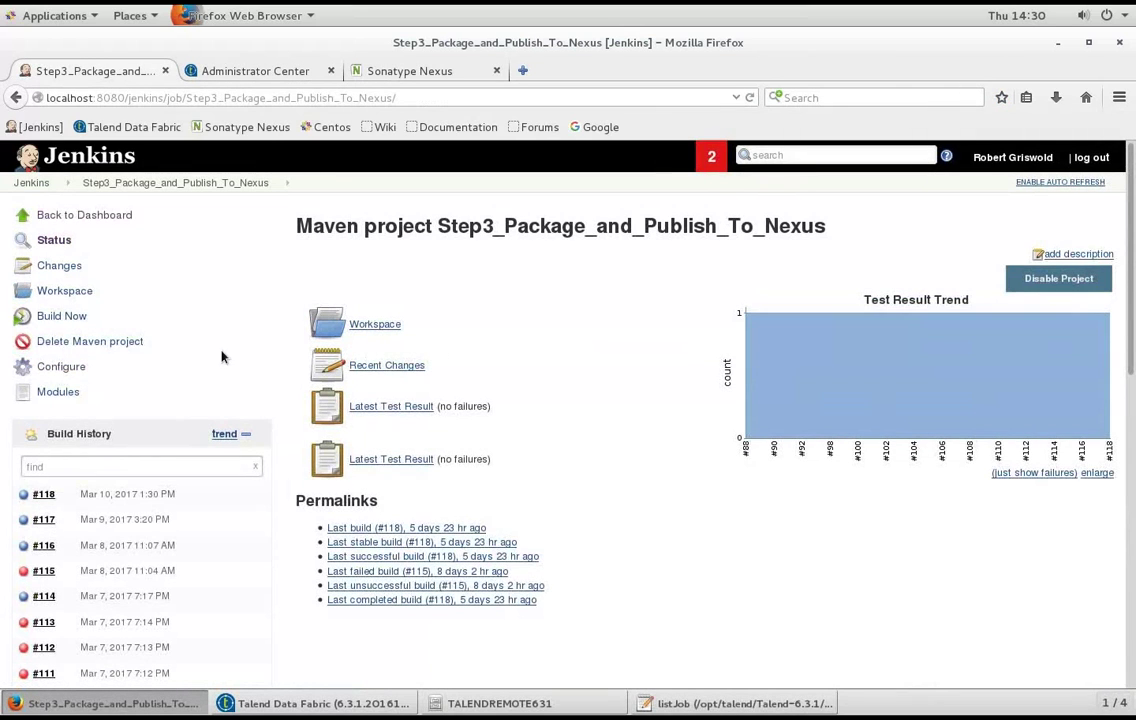
pyautogui.click(74, 371)
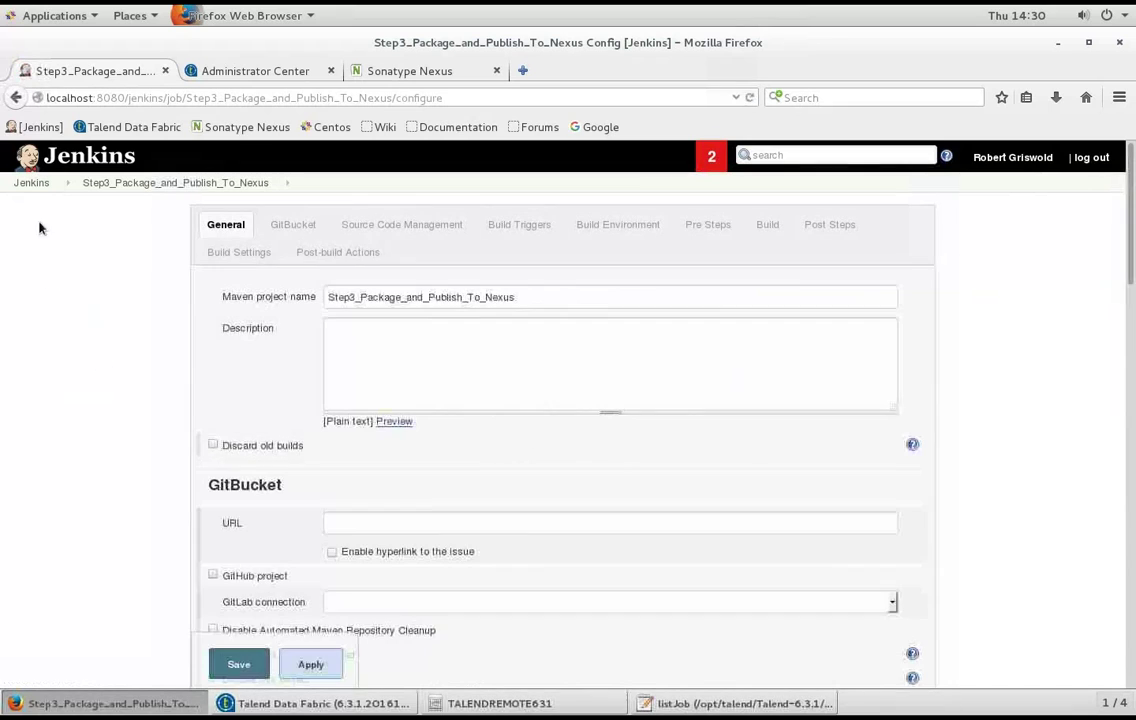
pyautogui.click(26, 160)
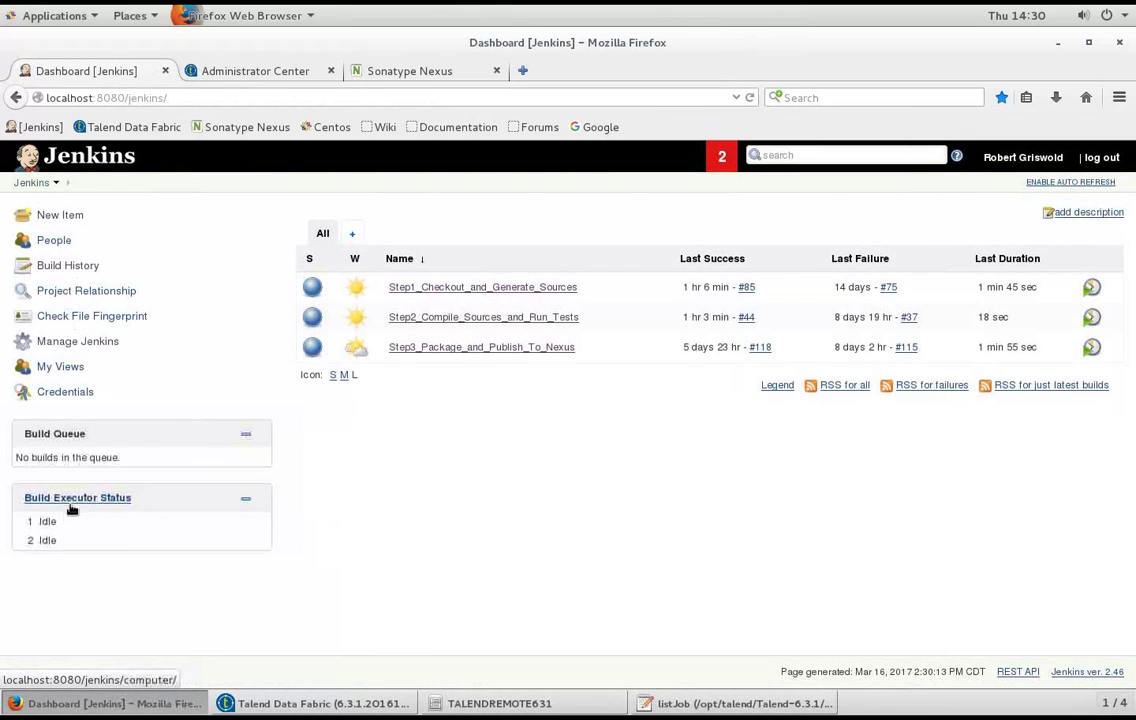
# Open the console output of Step3_Package_and_Publish_To_Nexus build #118 and examine the packaging and Nexus uploads of the routines and job01.
pyautogui.click(437, 354)
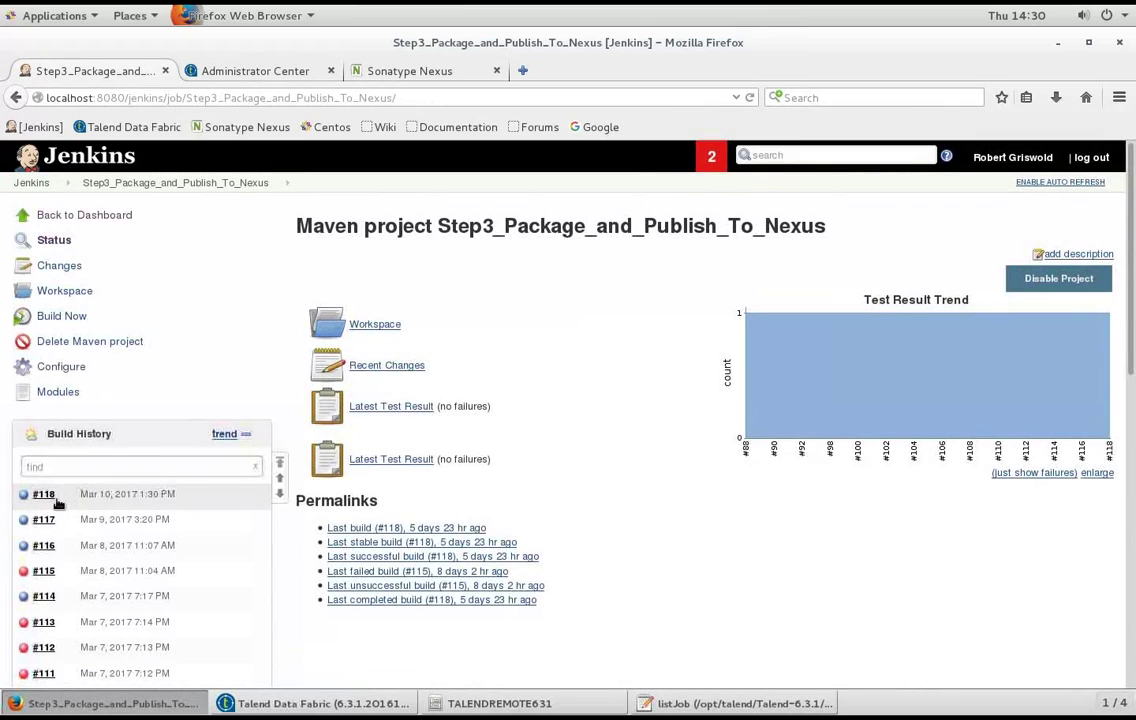
pyautogui.click(56, 500)
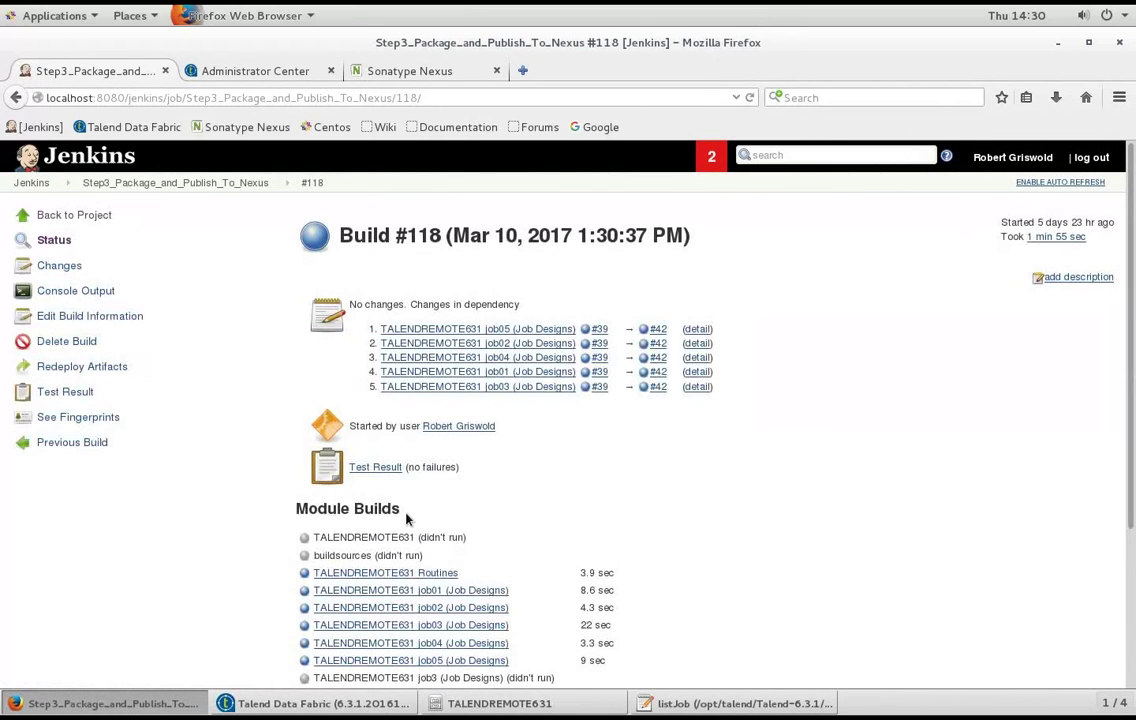
pyautogui.click(66, 290)
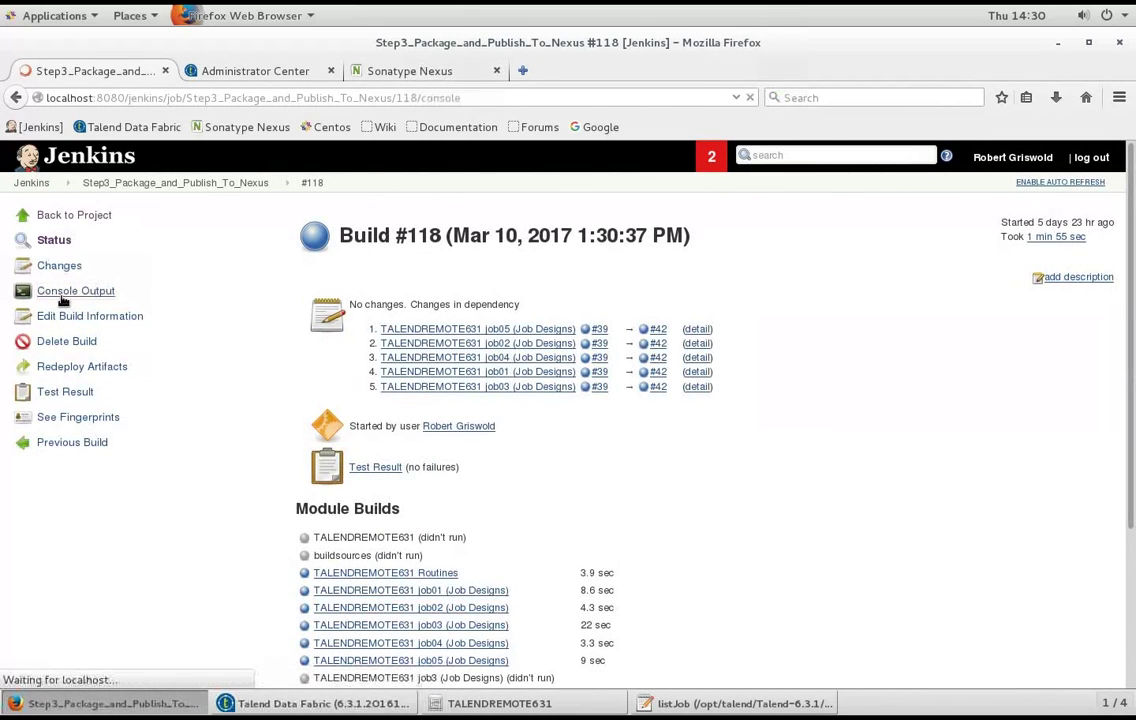
pyautogui.scroll(-7, 388, 421)
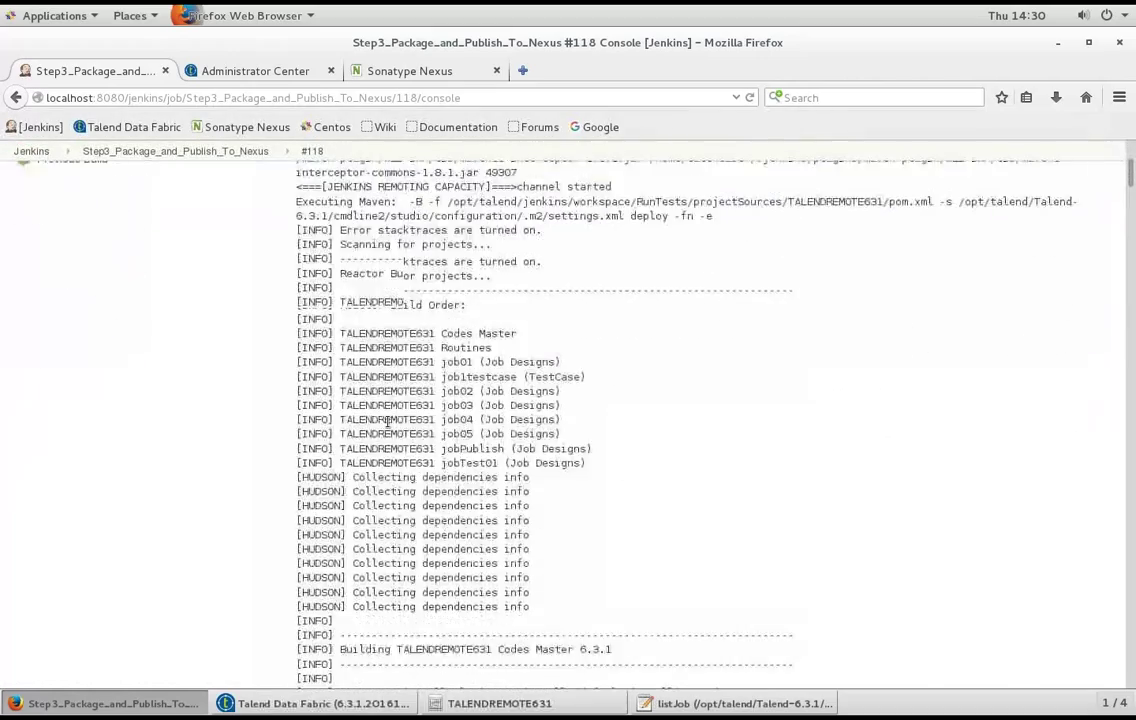
pyautogui.scroll(-10, 388, 421)
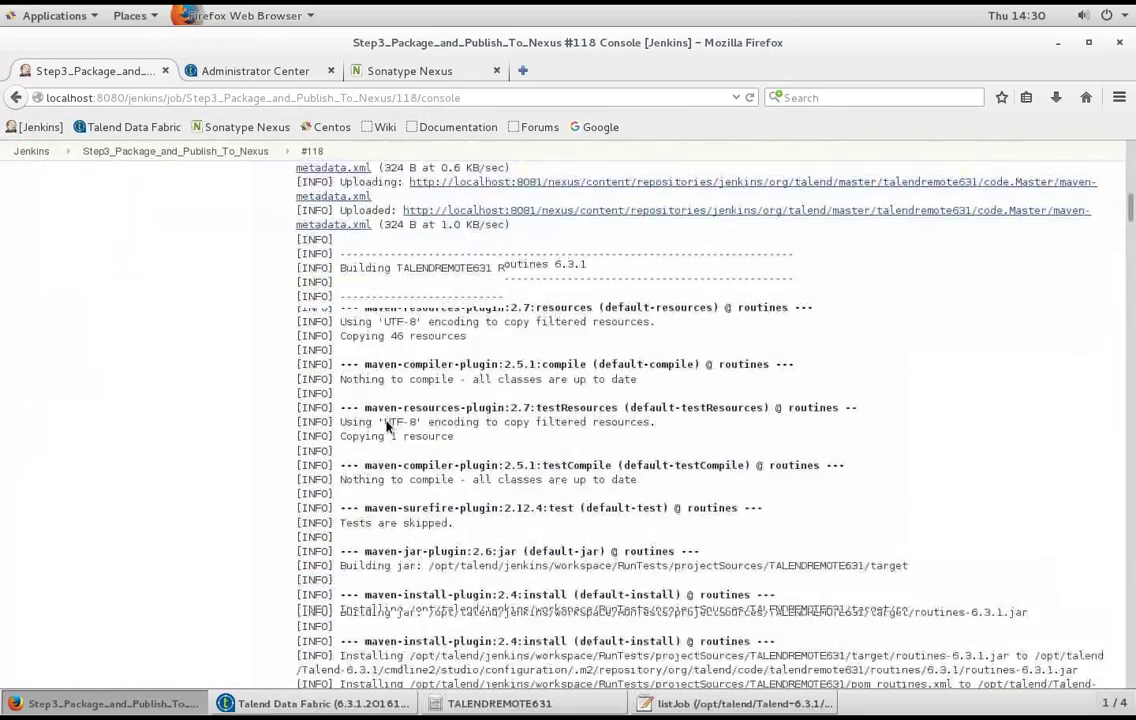
pyautogui.scroll(-10, 388, 421)
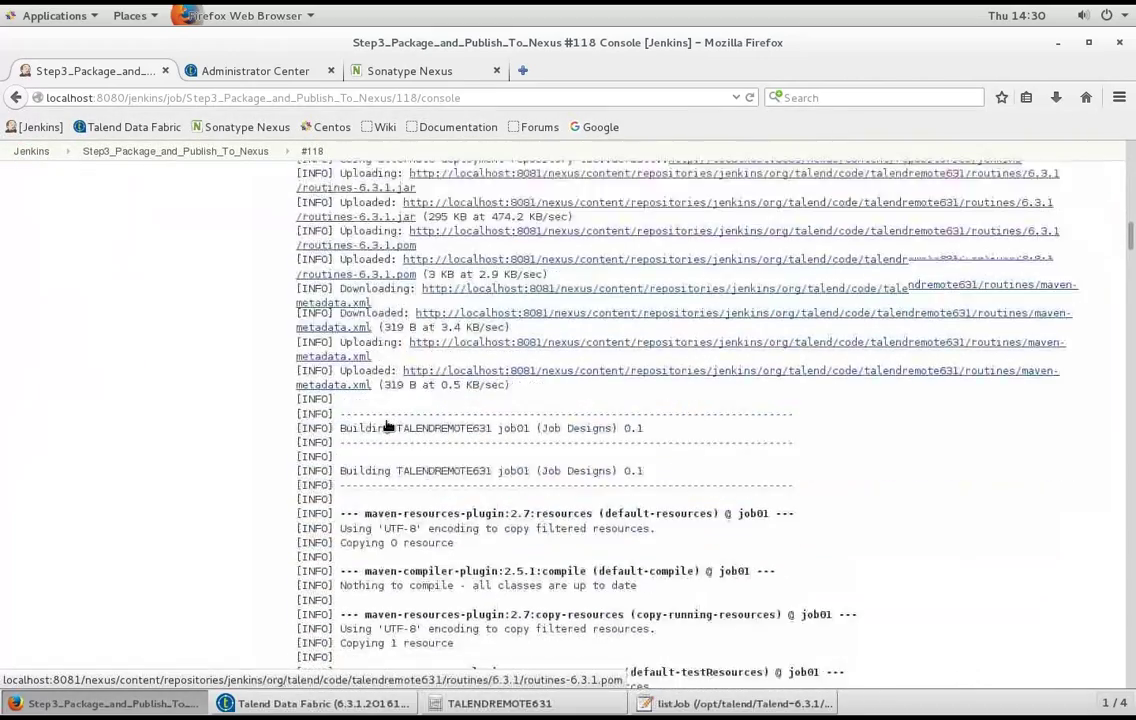
pyautogui.scroll(-10, 388, 423)
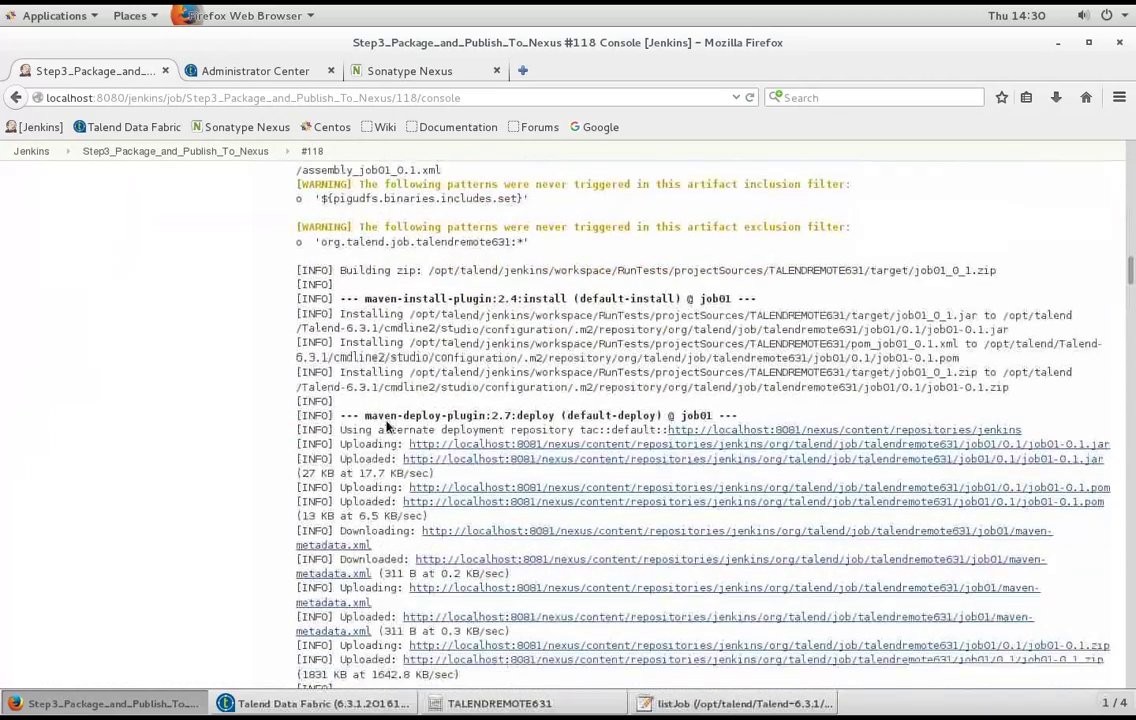
pyautogui.scroll(-2, 388, 425)
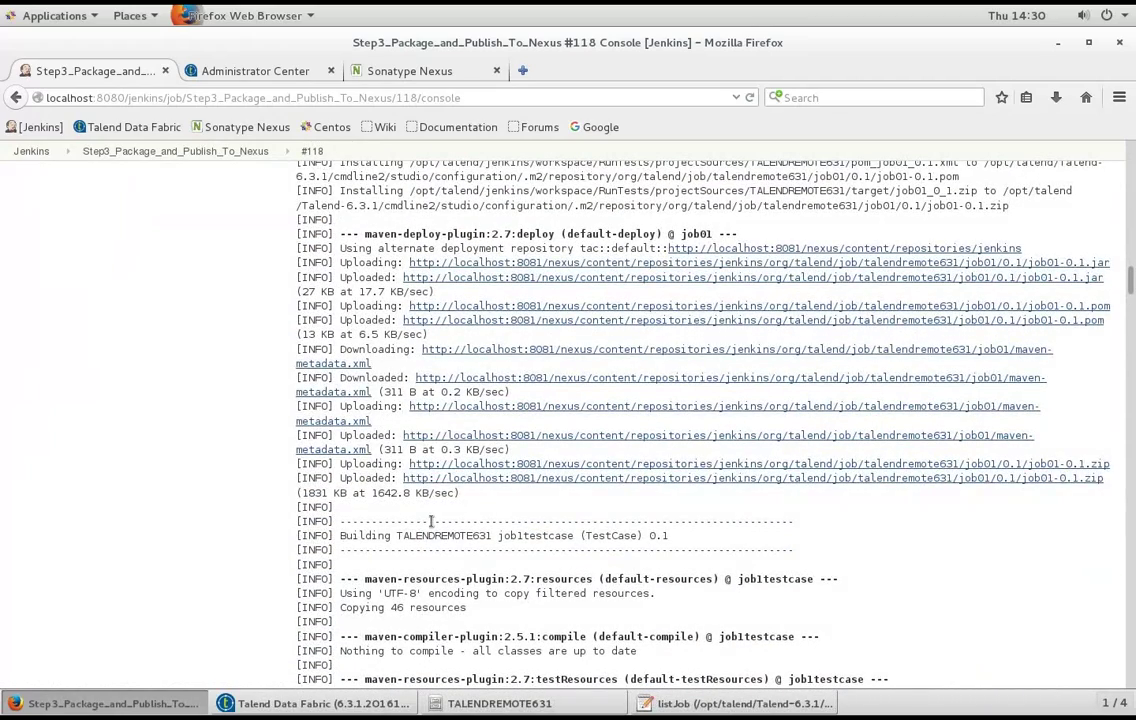
# Examine the job1testcase test results and deployment entries in the console log, and go back to the routines uploads.
pyautogui.scroll(-5, 431, 521)
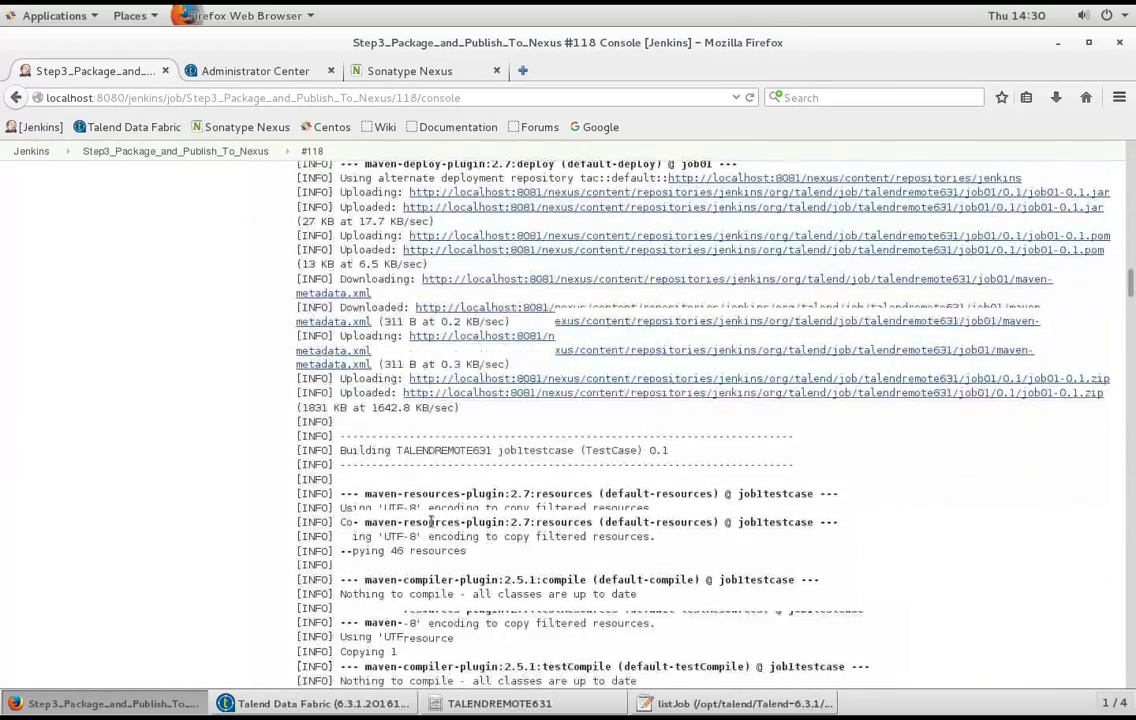
pyautogui.scroll(-10, 431, 526)
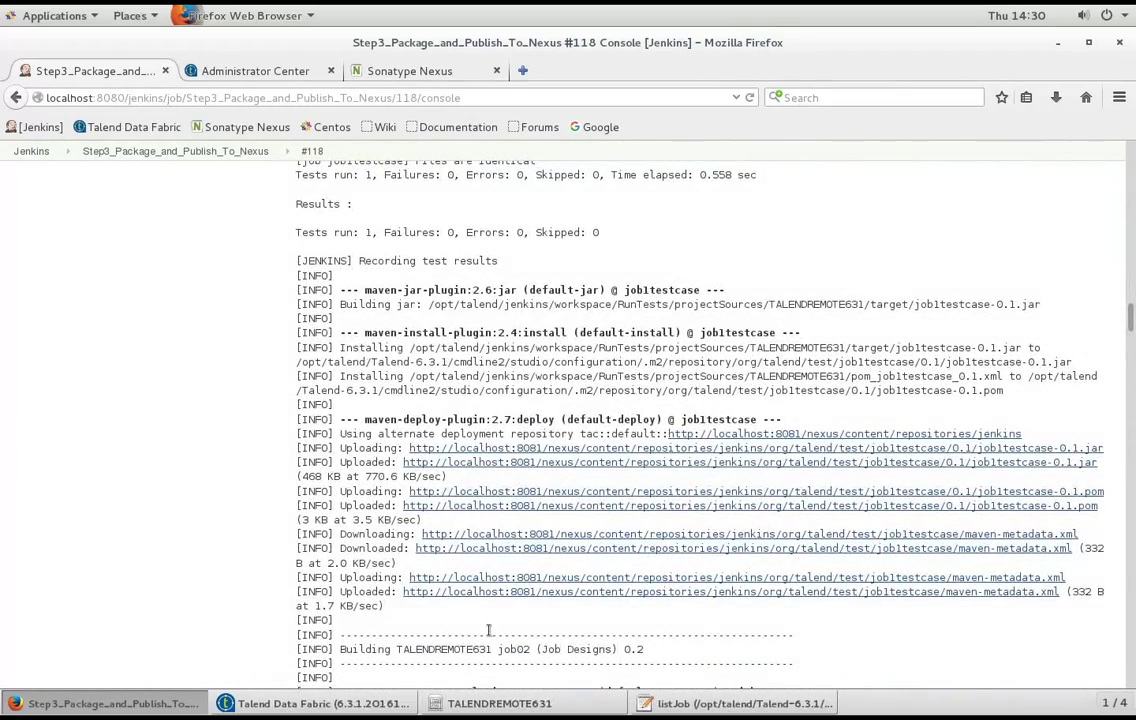
pyautogui.scroll(-5, 489, 630)
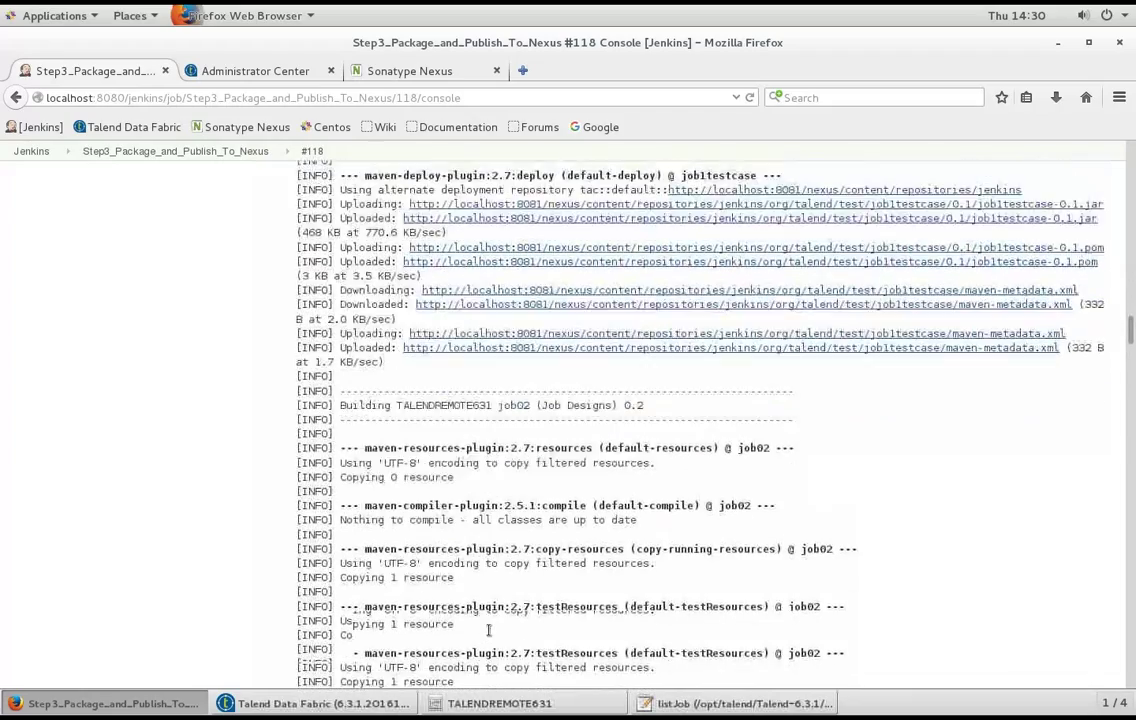
pyautogui.scroll(-4, 489, 630)
pyautogui.scroll(12, 391, 626)
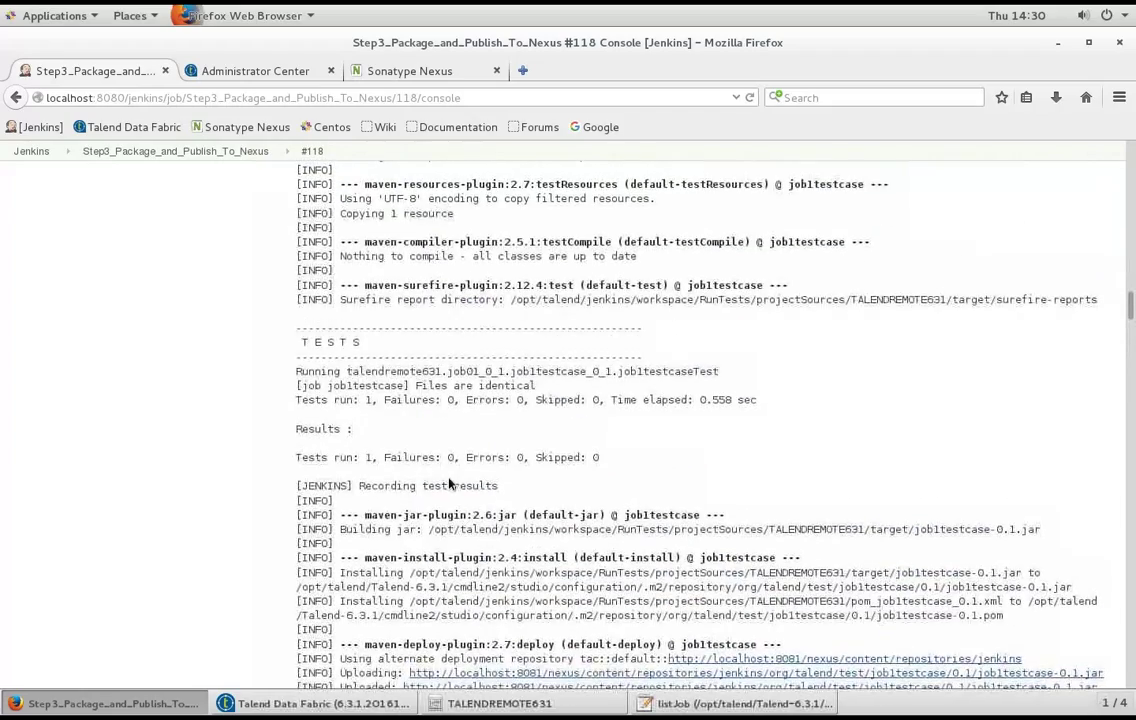
pyautogui.scroll(15, 450, 484)
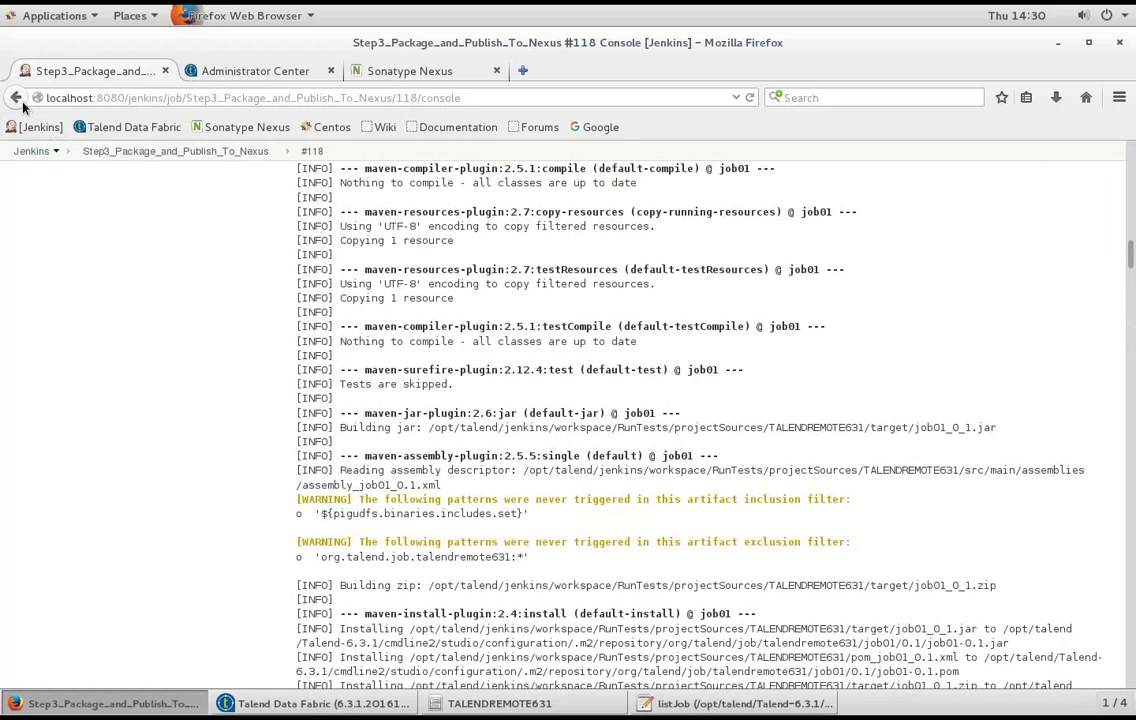
pyautogui.scroll(10, 221, 520)
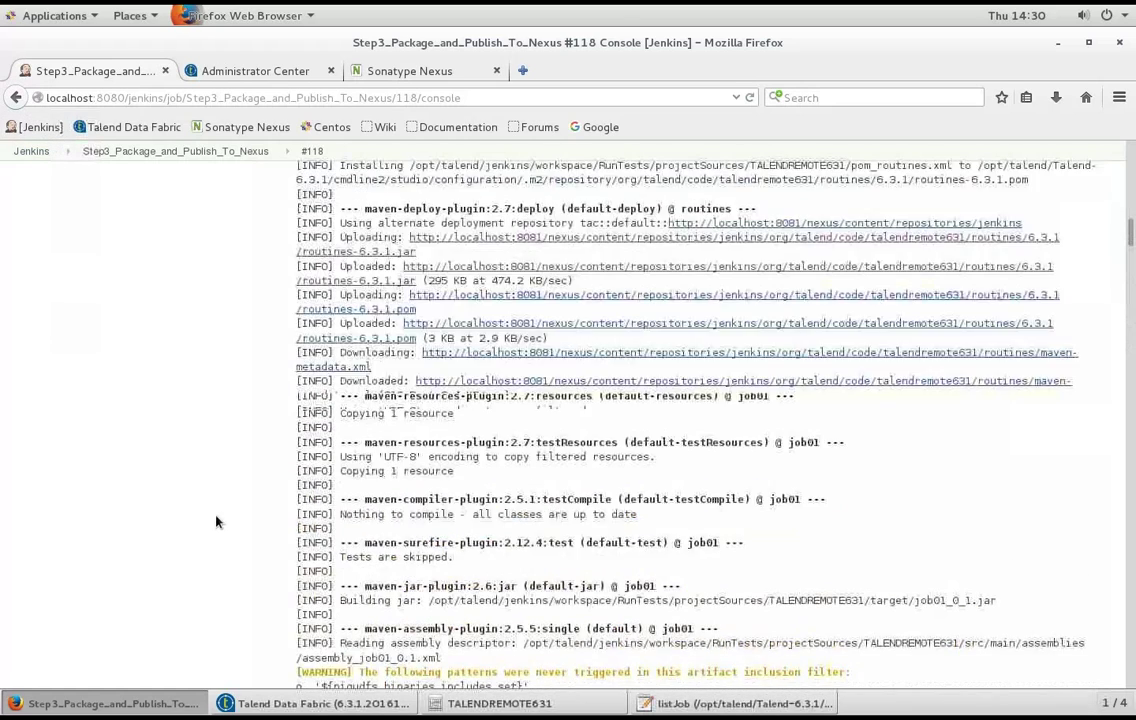
# Switch to the TALENDREMOTE631 folder in Files and browse target/classes/talendremote631/job01_0_1 to view the compiled job classes.
pyautogui.click(433, 703)
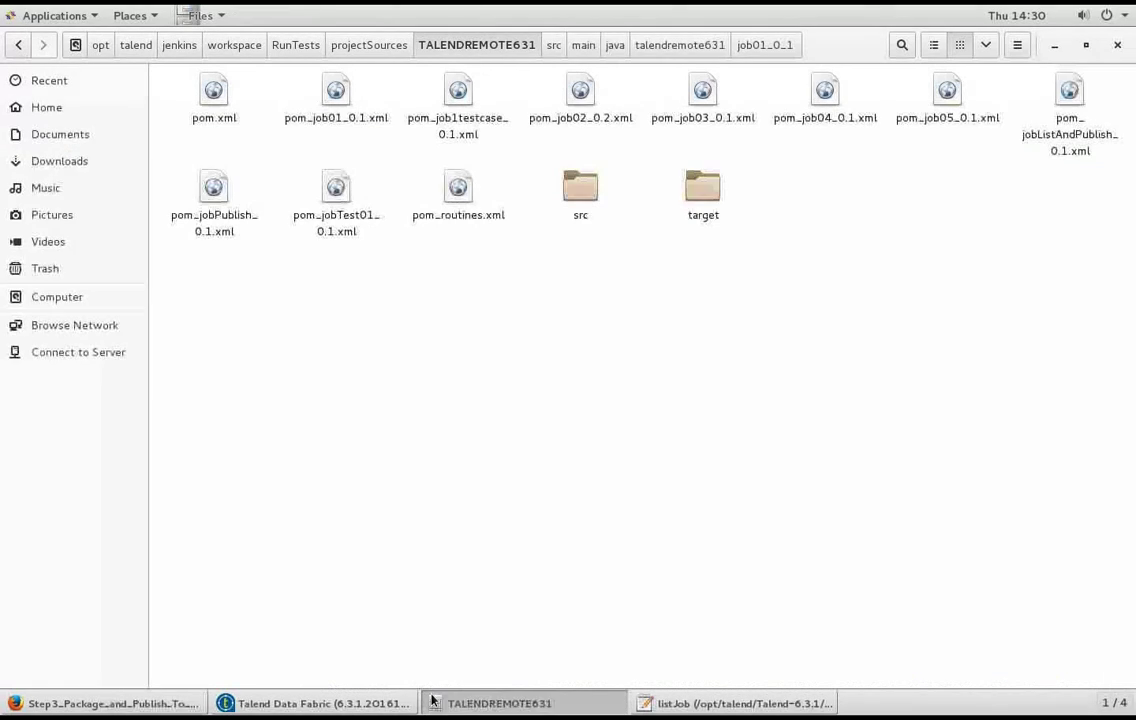
pyautogui.doubleClick(702, 188)
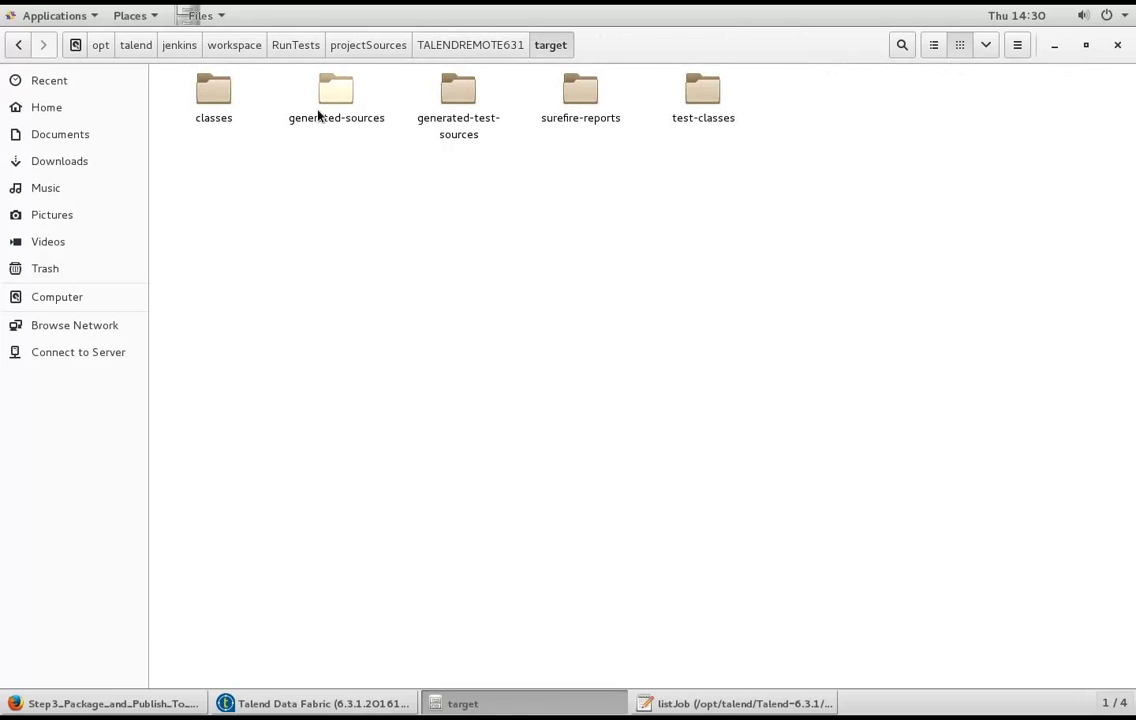
pyautogui.doubleClick(214, 95)
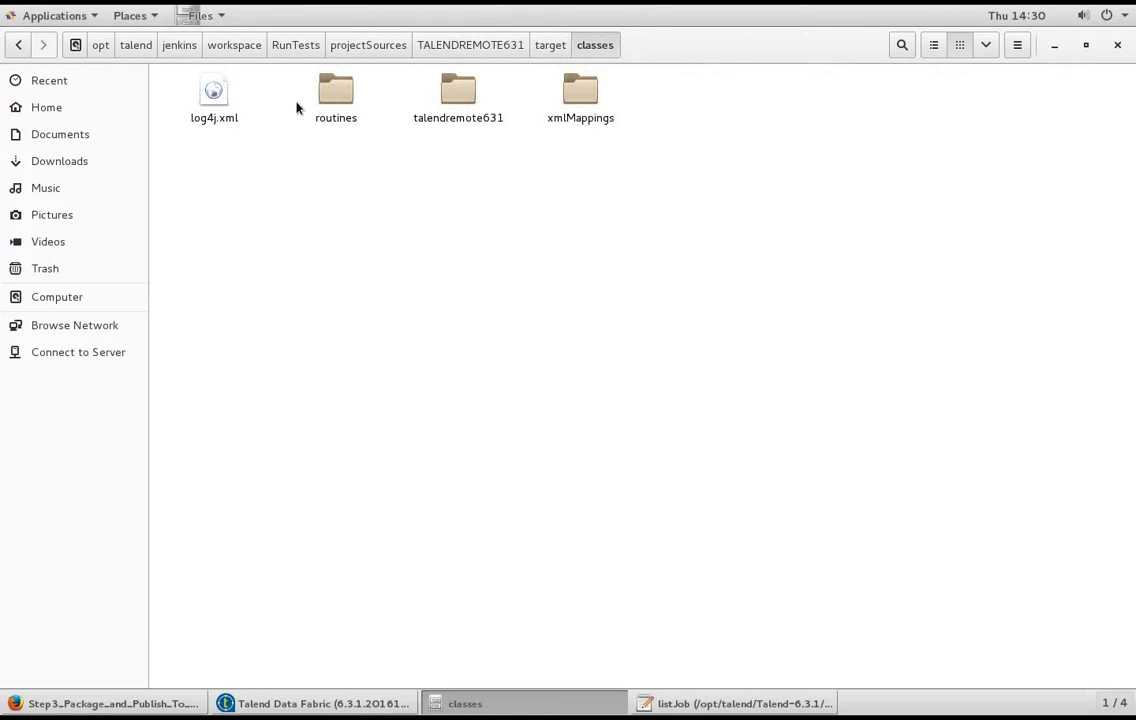
pyautogui.doubleClick(450, 97)
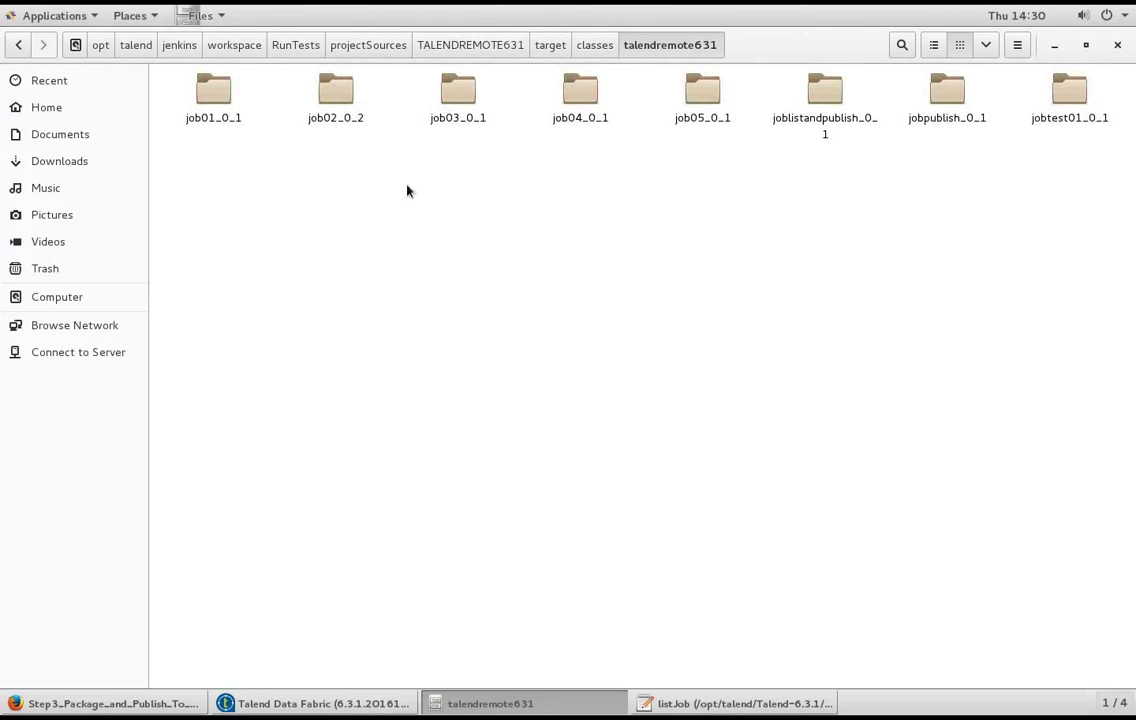
pyautogui.doubleClick(203, 100)
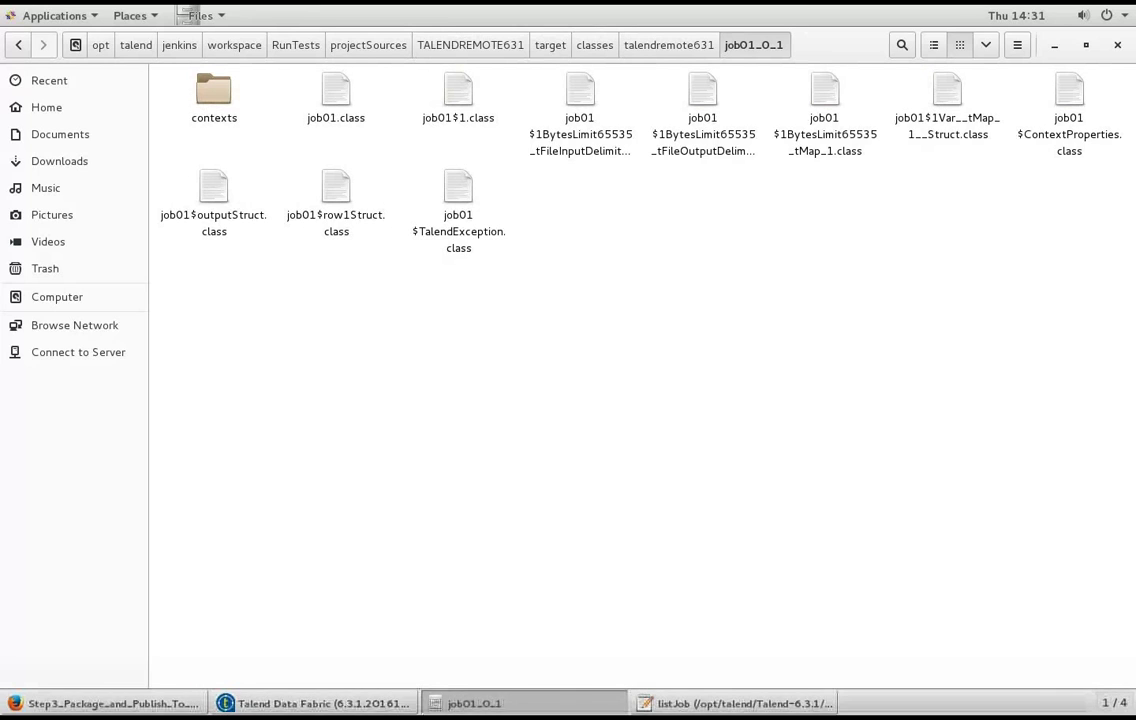
# Switch to the slide presentation and show the Automated Release Management slide.
pyautogui.moveTo(580, 700)
pyautogui.click(633, 686)
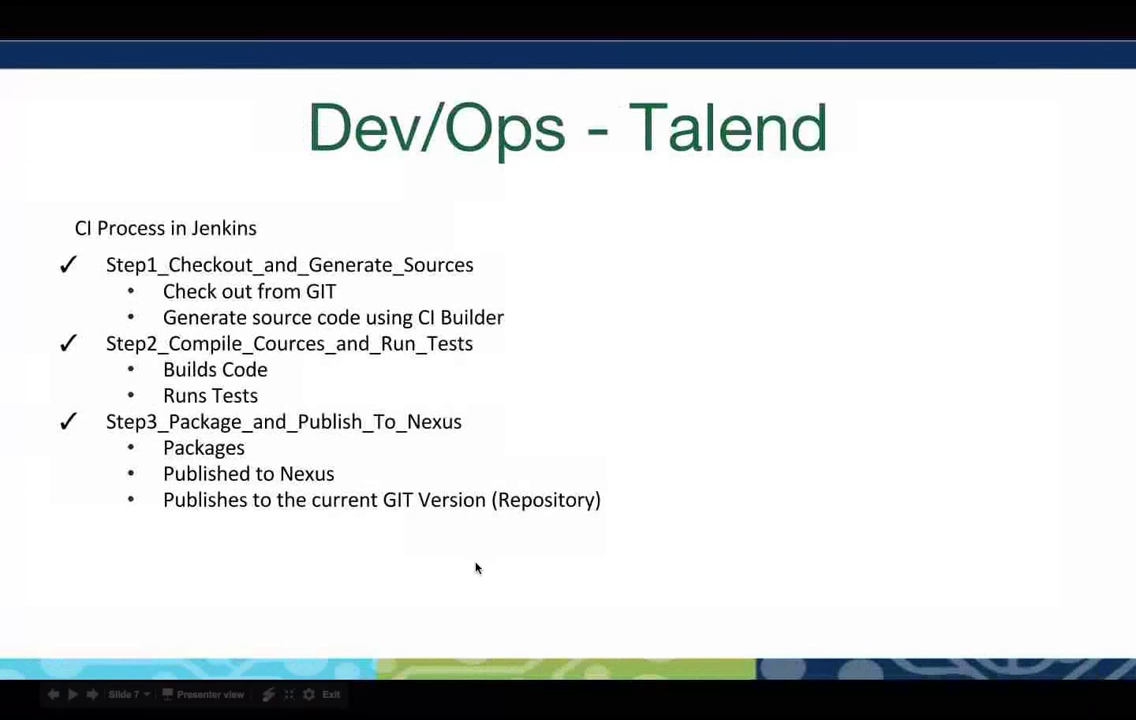
pyautogui.click(389, 498)
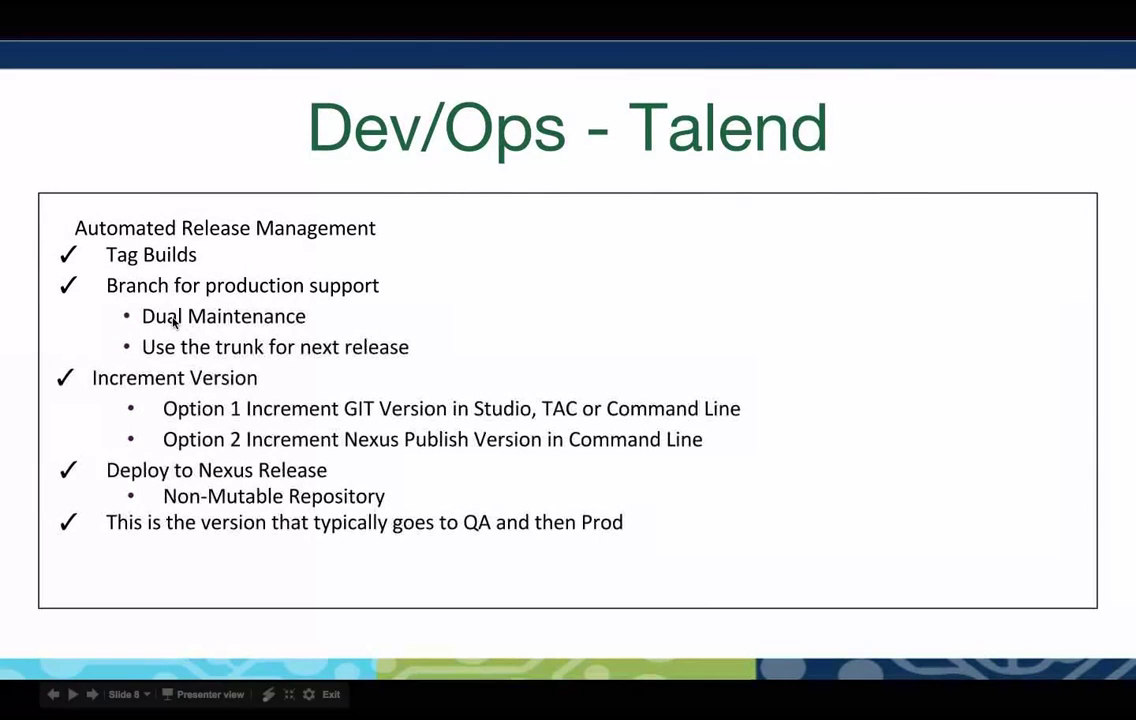
pyautogui.click(178, 254)
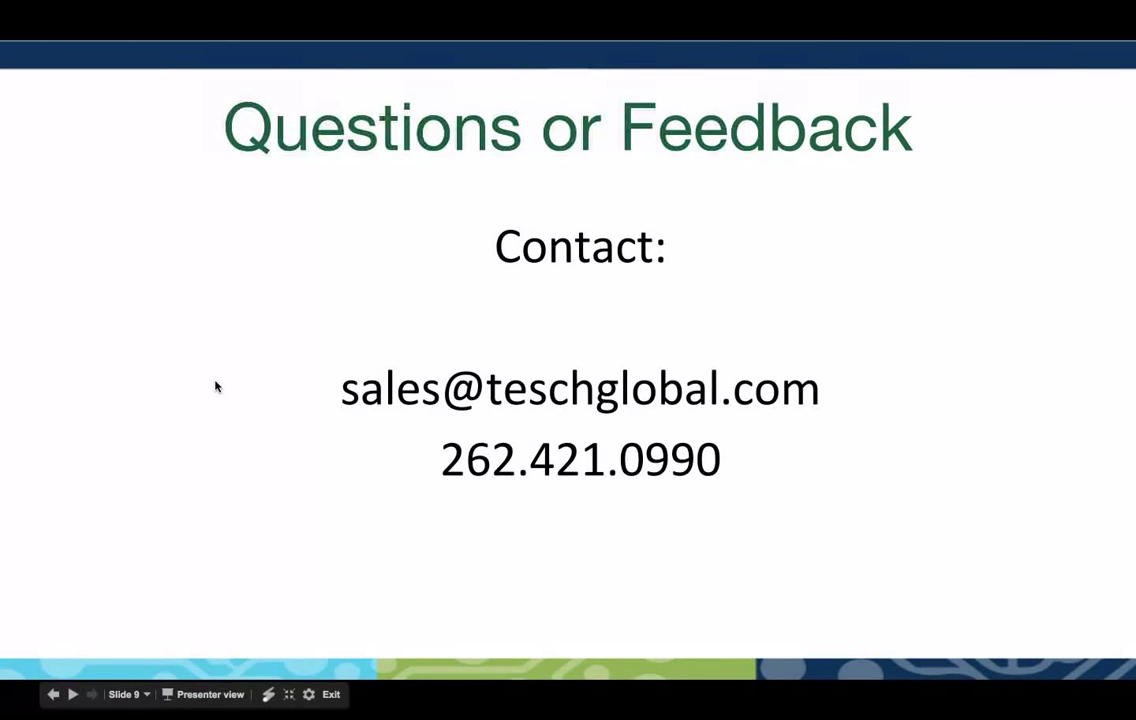
pyautogui.press('Left')
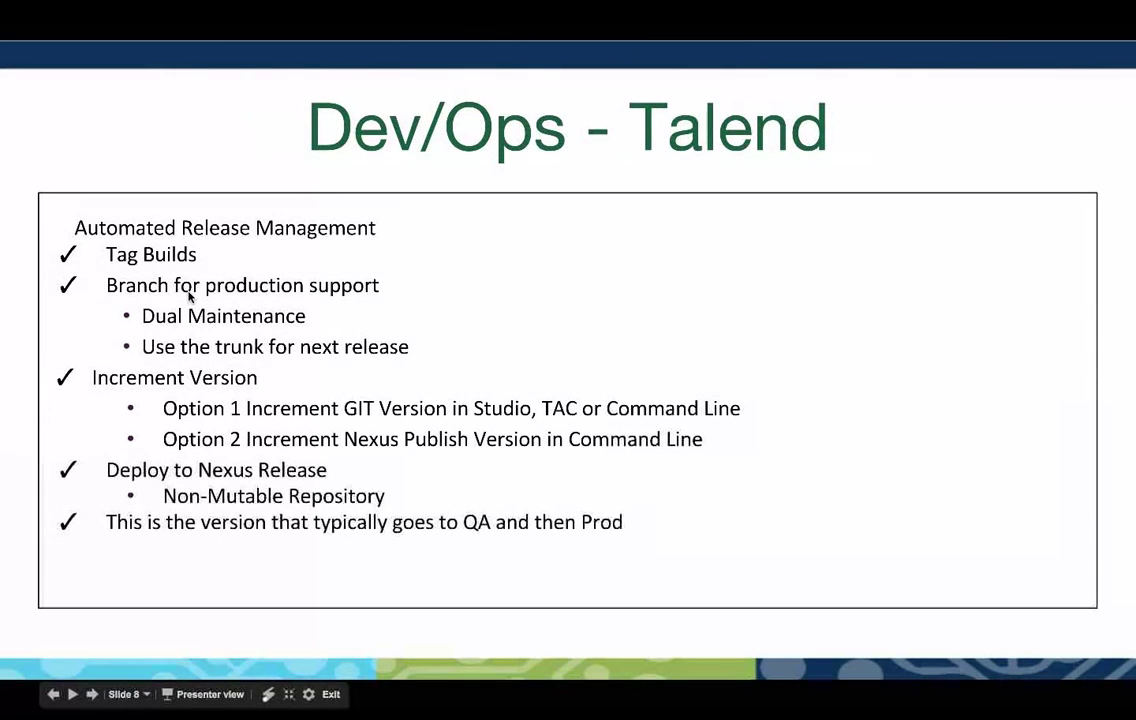
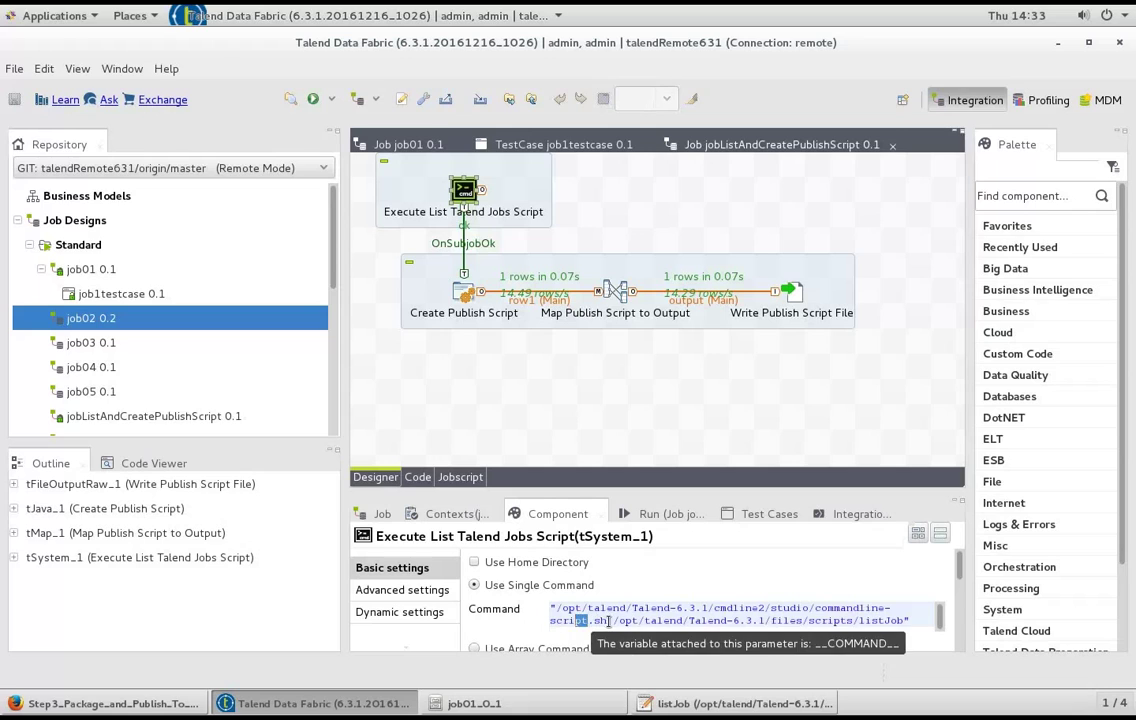
# Highlight the commandline-script.sh path in the Execute List Talend Jobs Script command, and all commands in the listJob script in gedit.
pyautogui.moveTo(606, 620); pyautogui.dragTo(551, 610)
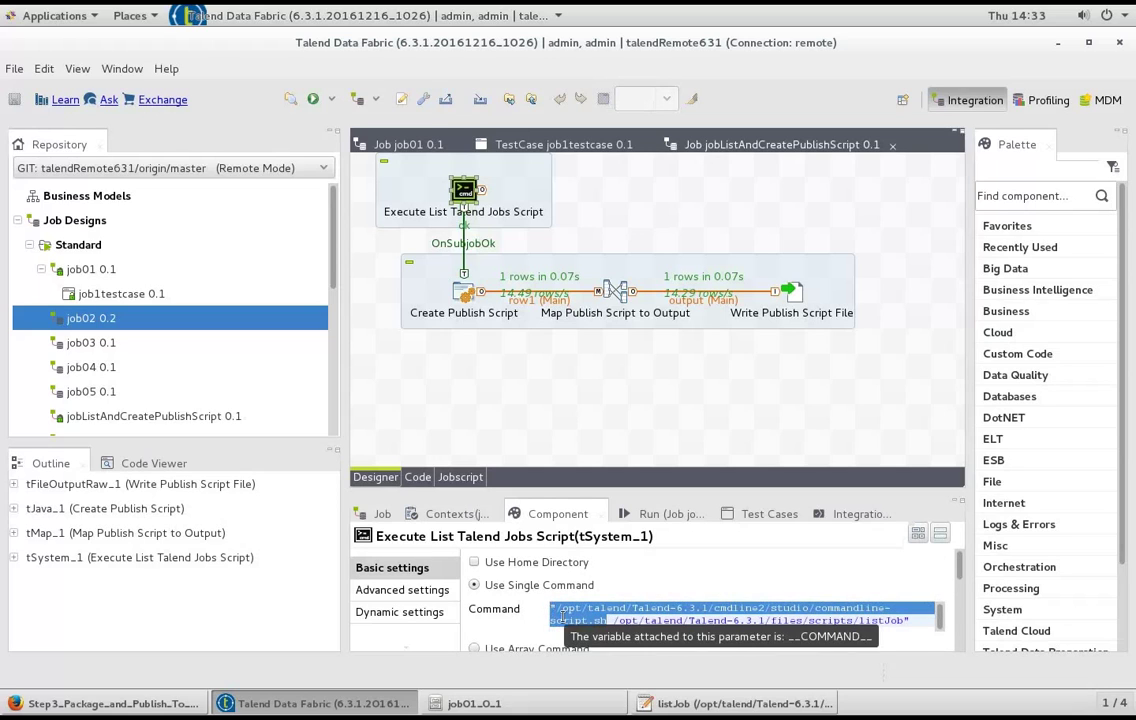
pyautogui.click(680, 703)
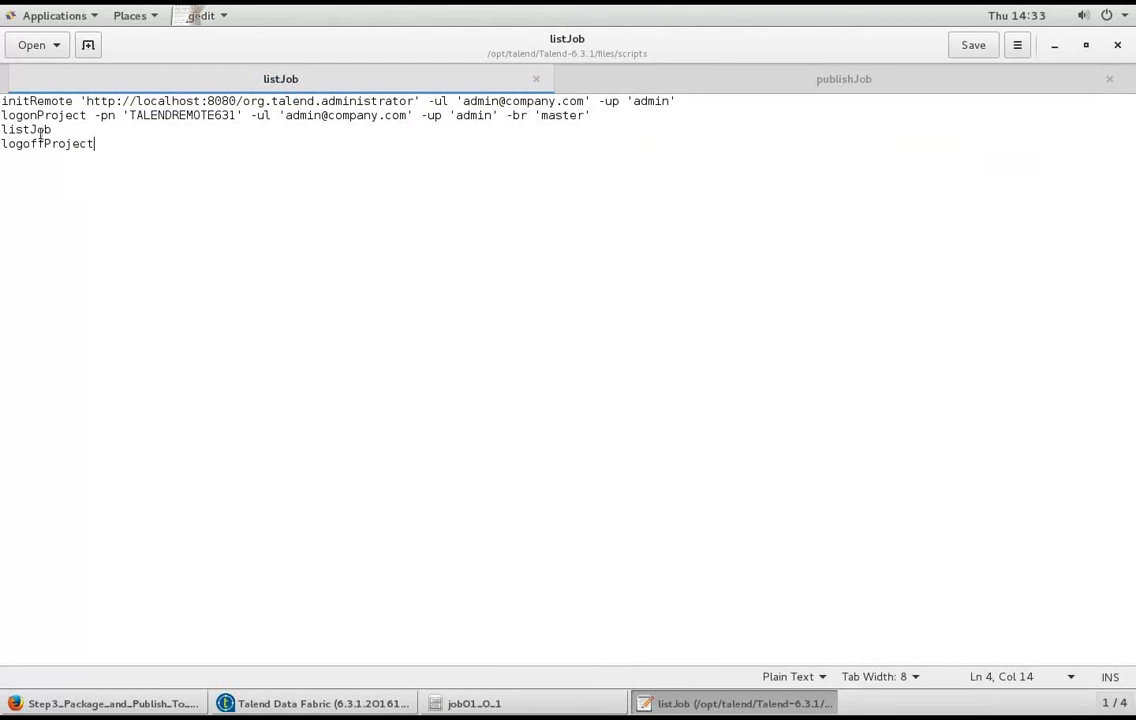
pyautogui.moveTo(96, 144); pyautogui.dragTo(3, 100)
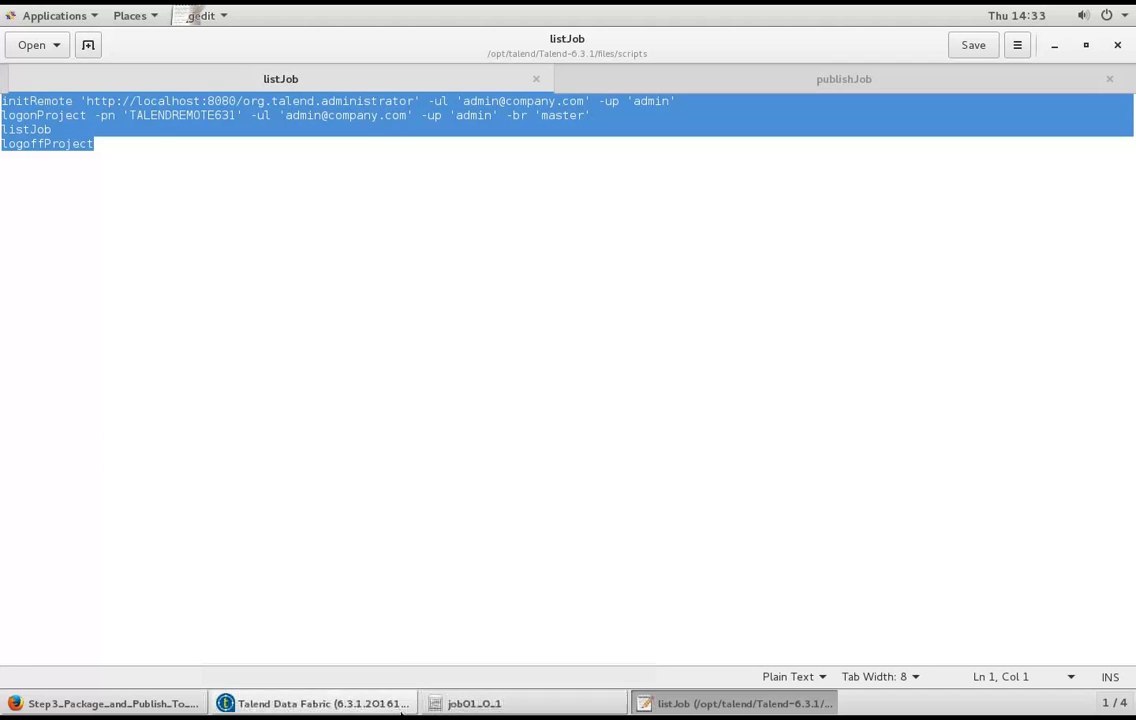
# Switch back to Talend Data Fabric, show the enlarged run output of jobListAndCreatePublishScript, and review its job listing log.
pyautogui.click(376, 705)
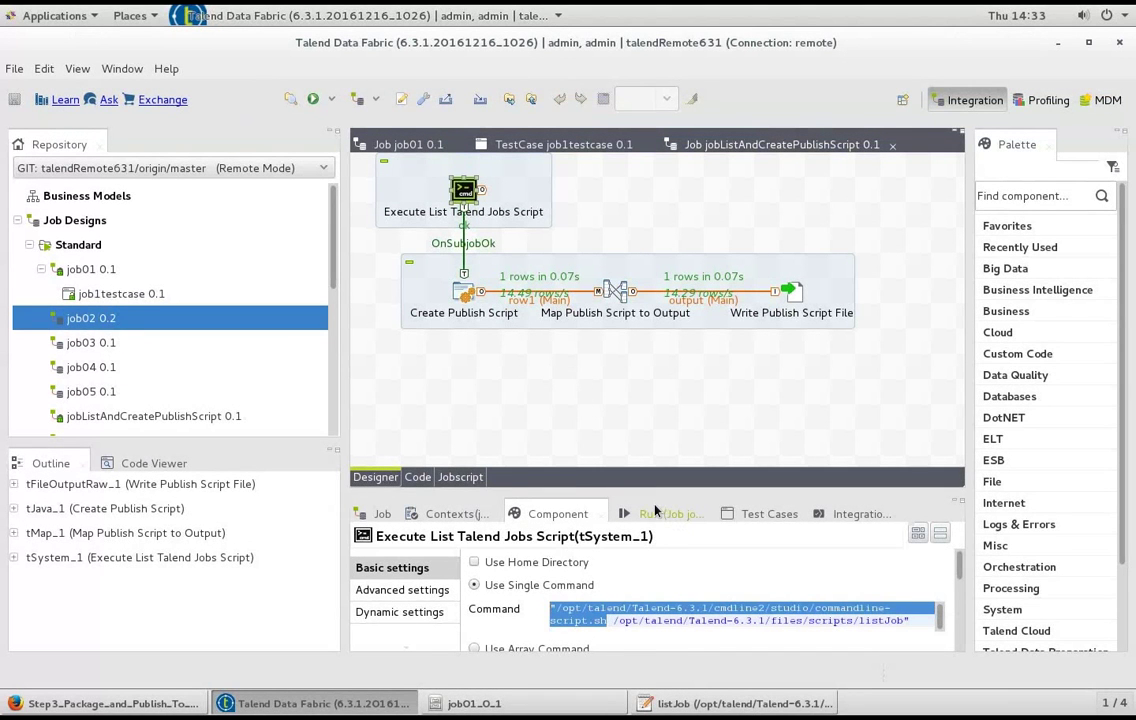
pyautogui.click(660, 513)
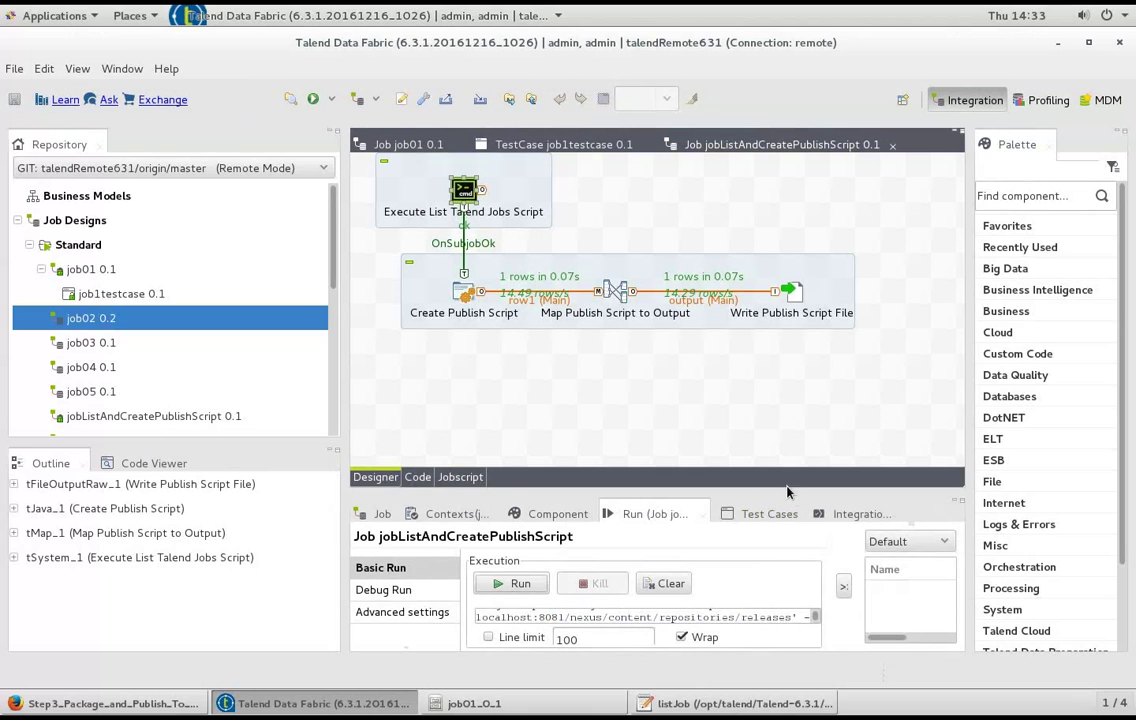
pyautogui.moveTo(787, 490); pyautogui.dragTo(683, 356)
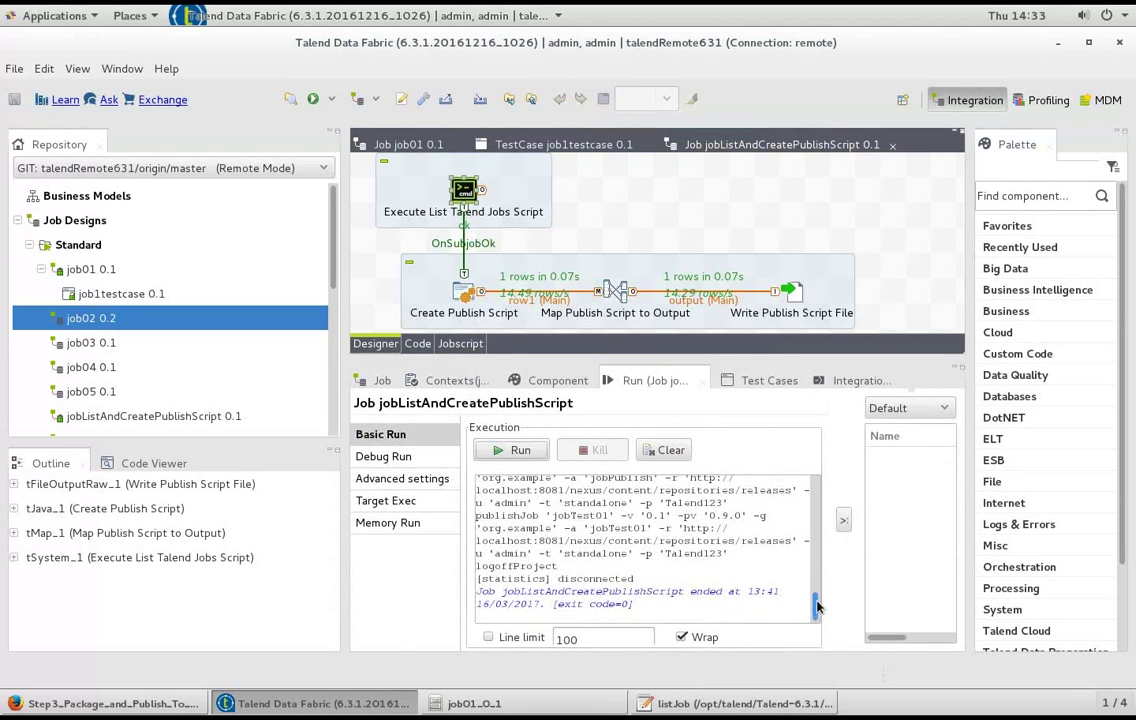
pyautogui.moveTo(817, 608); pyautogui.dragTo(815, 598)
pyautogui.scroll(1, 815, 598)
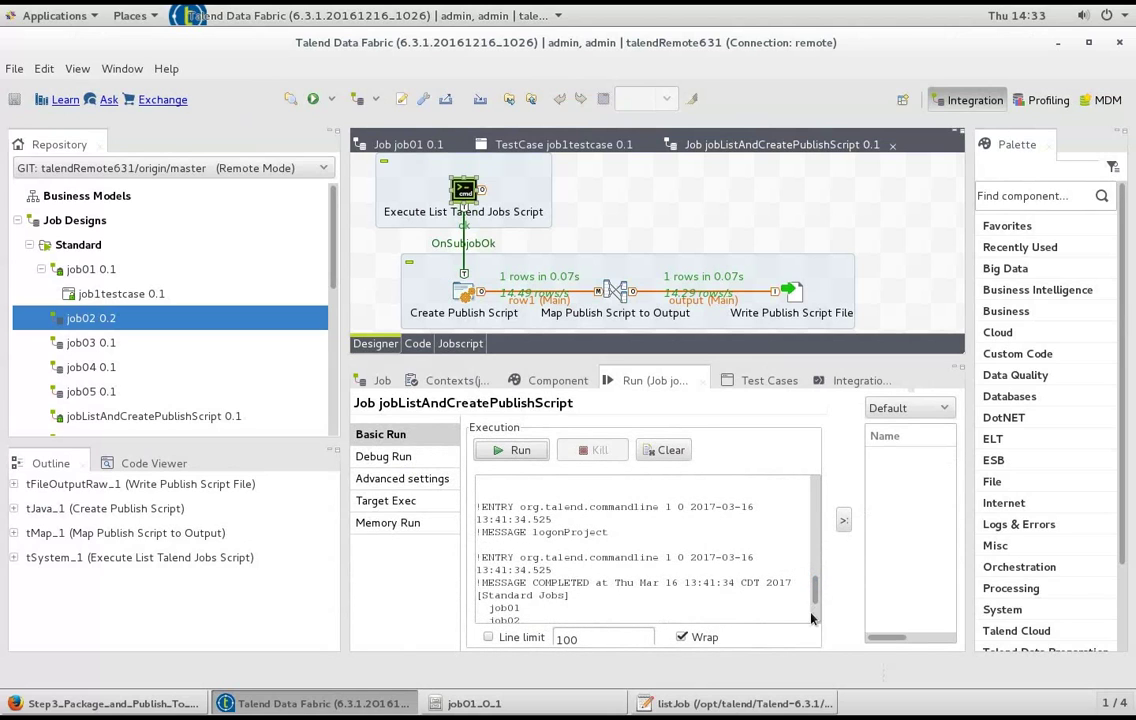
# Show the component settings of Execute List Talend Jobs Script and Create Publish Script, and review the job listing and publishJob commands in the run output.
pyautogui.scroll(-2, 815, 598)
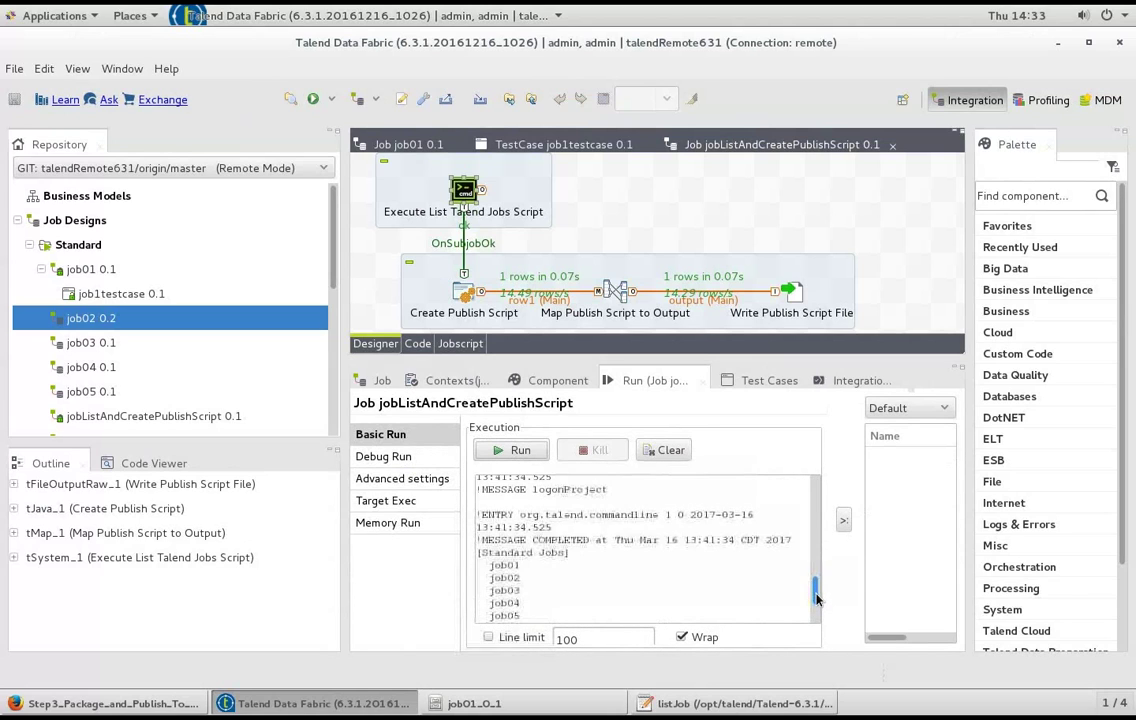
pyautogui.click(466, 188)
pyautogui.click(562, 384)
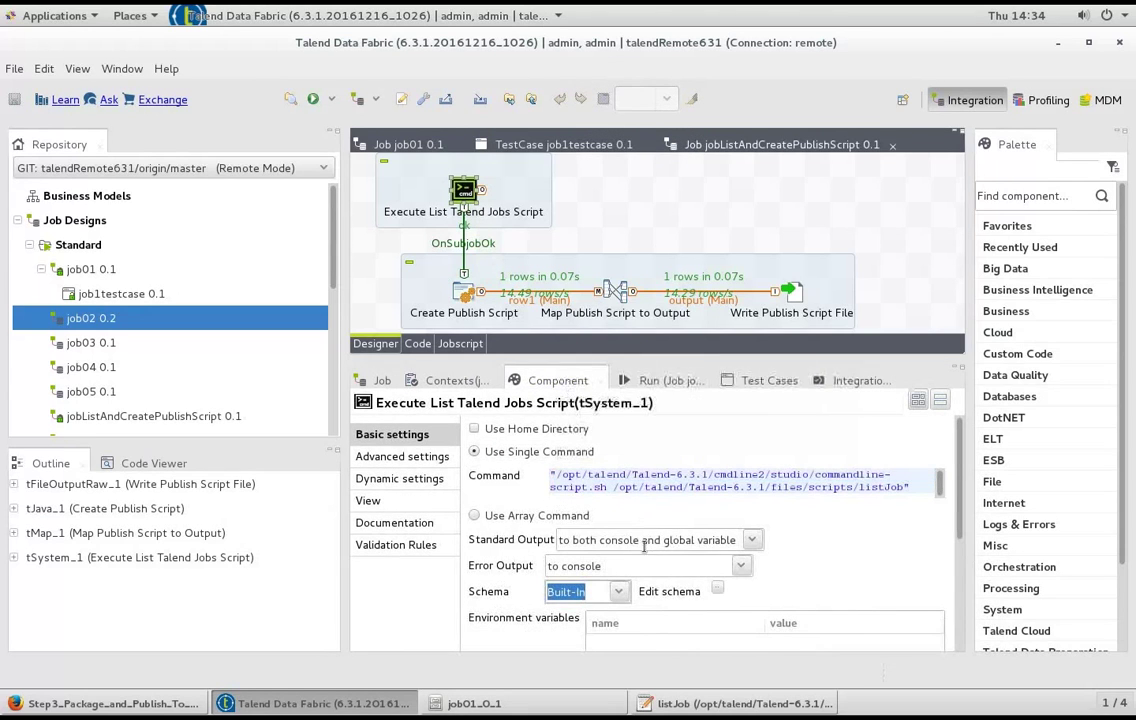
pyautogui.click(466, 292)
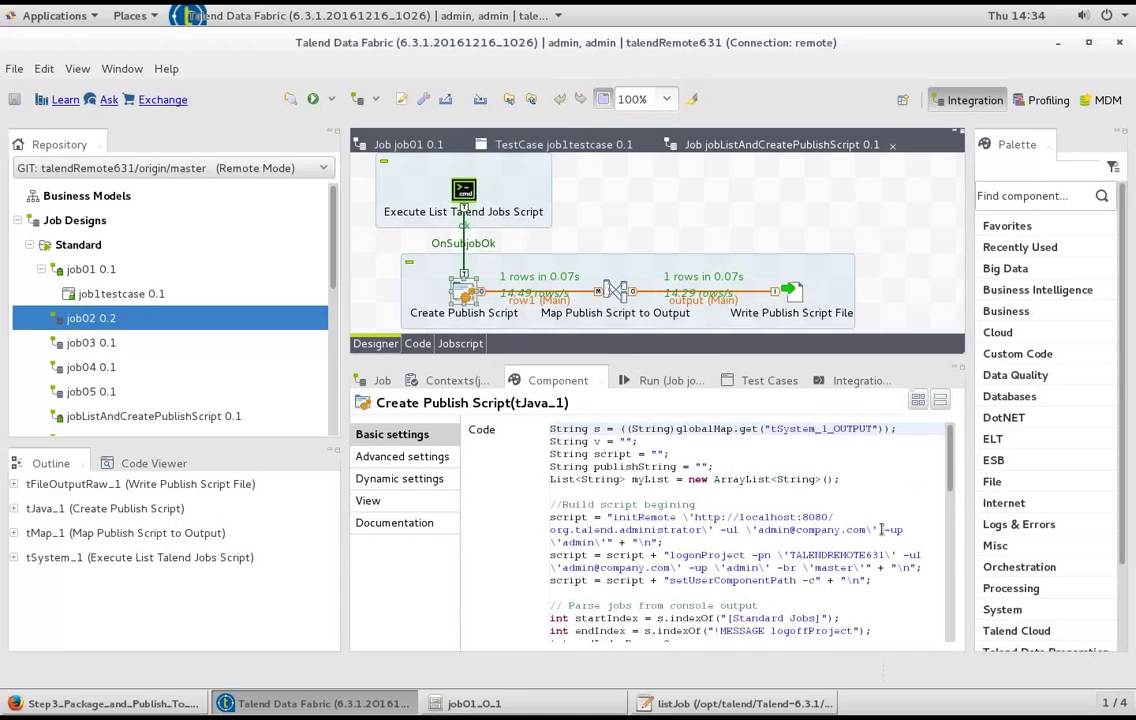
pyautogui.click(673, 386)
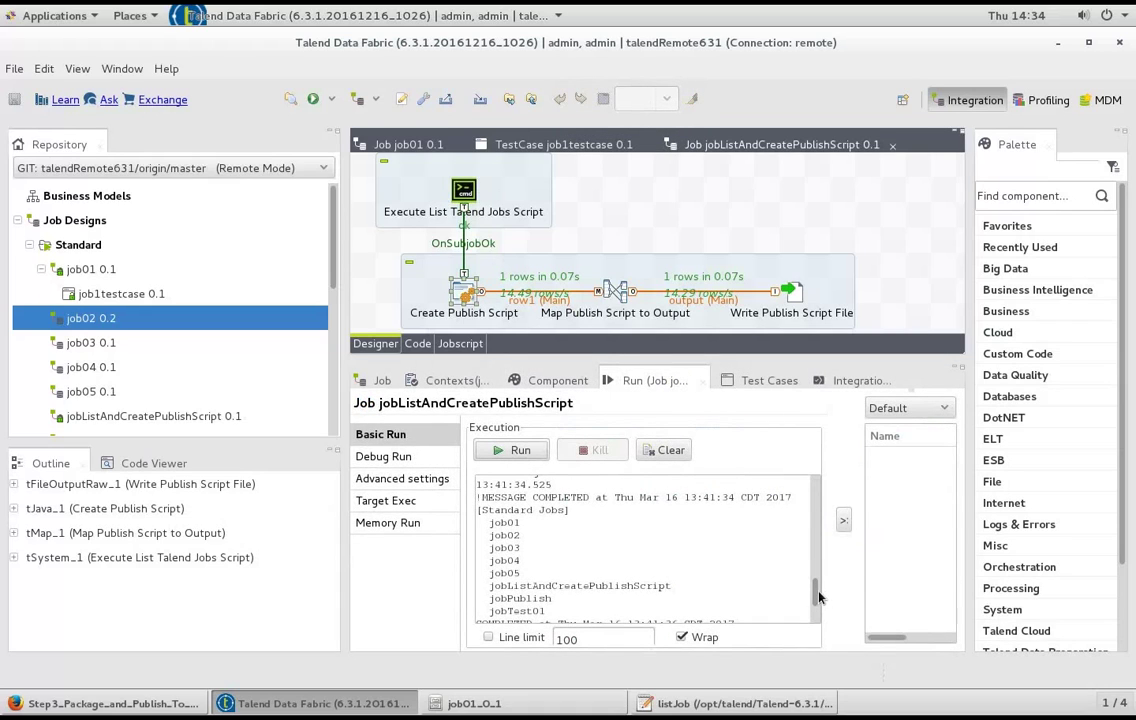
pyautogui.moveTo(817, 597); pyautogui.dragTo(817, 605)
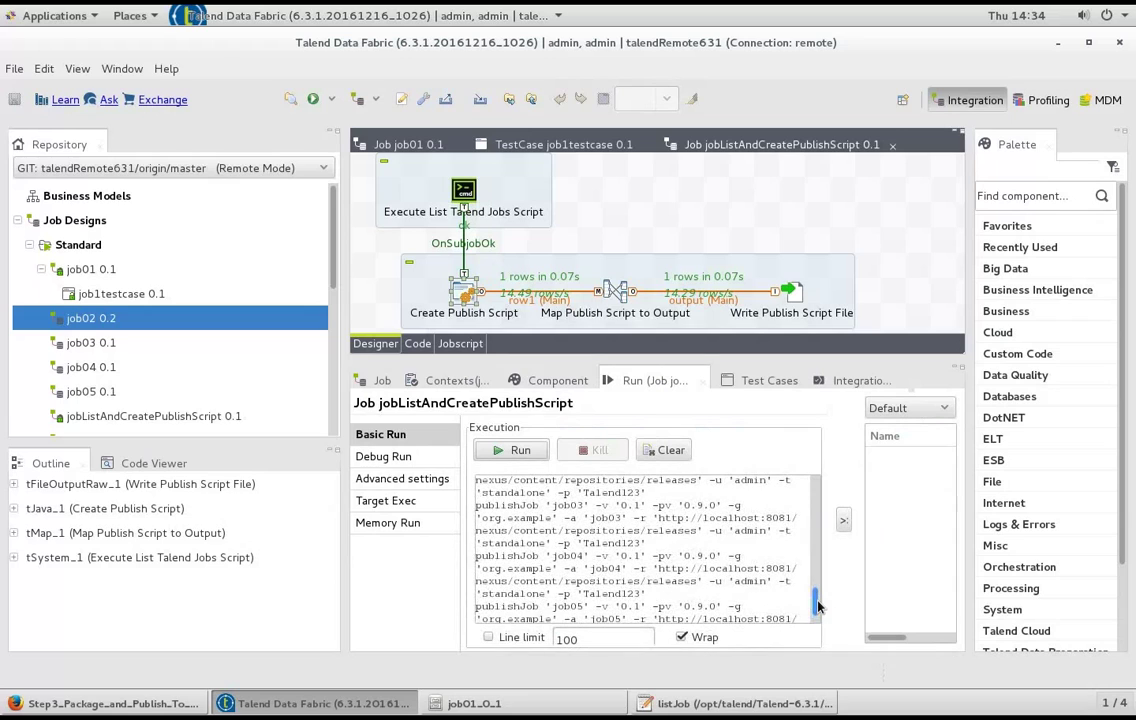
# Switch to gedit, show the publishJob script, and highlight the '0.9.0' publish version in the job01 command.
pyautogui.click(727, 705)
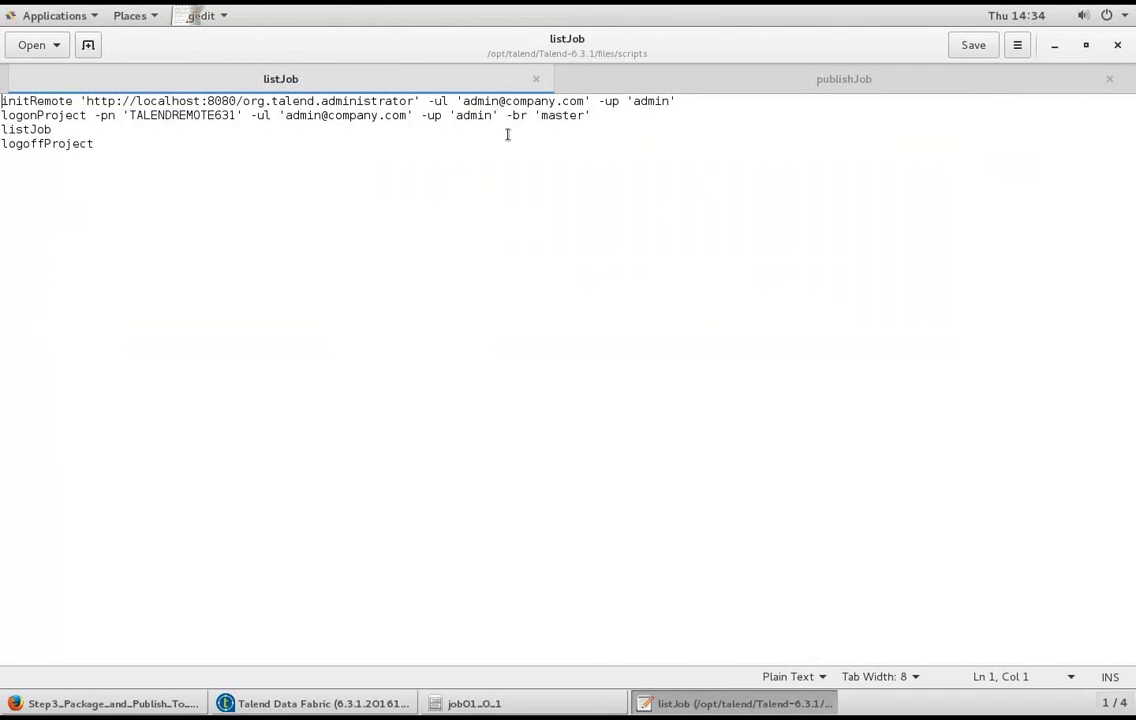
pyautogui.click(925, 84)
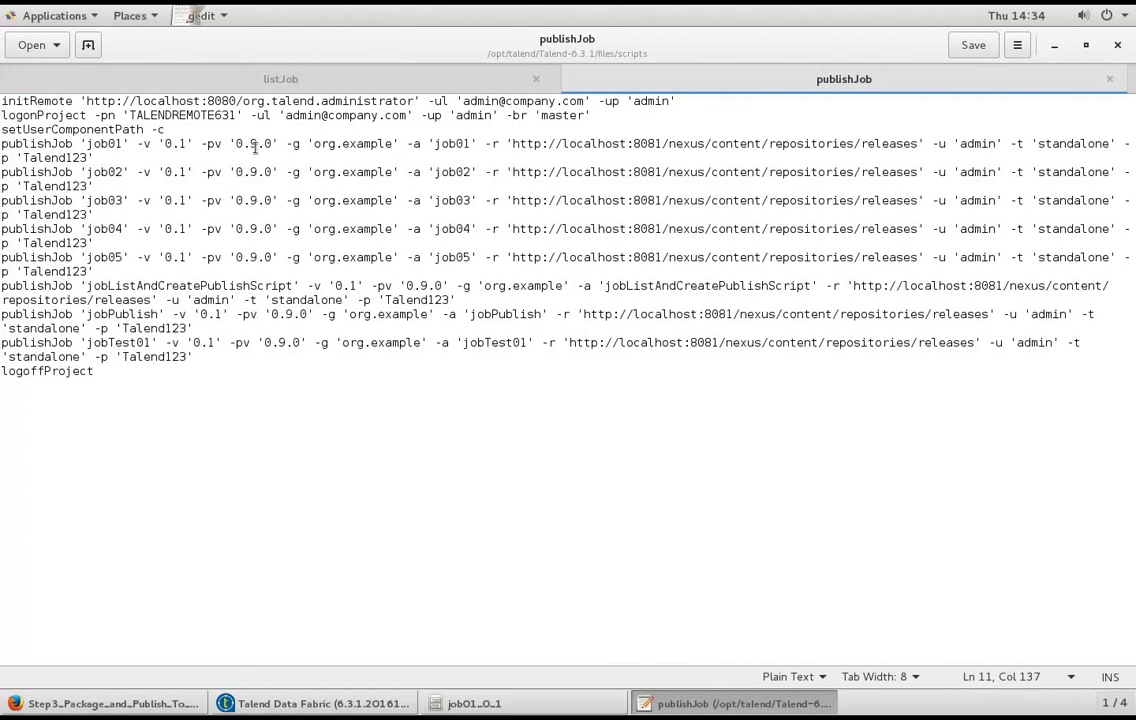
pyautogui.moveTo(279, 144); pyautogui.dragTo(224, 144)
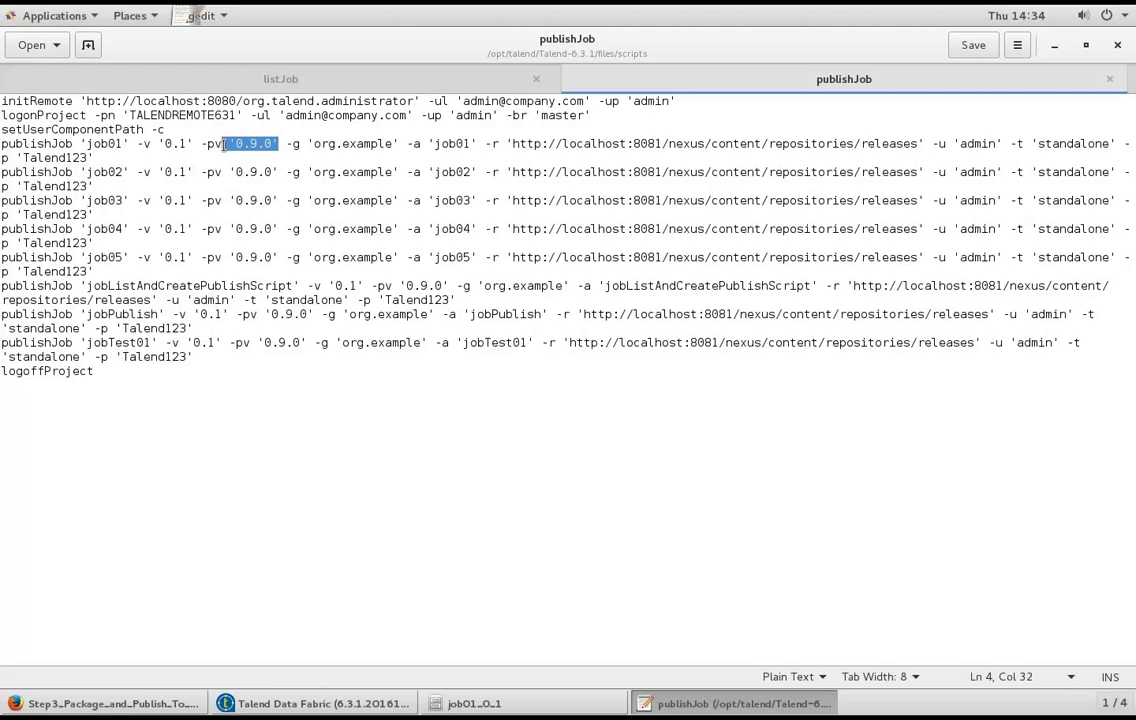
pyautogui.click(167, 144)
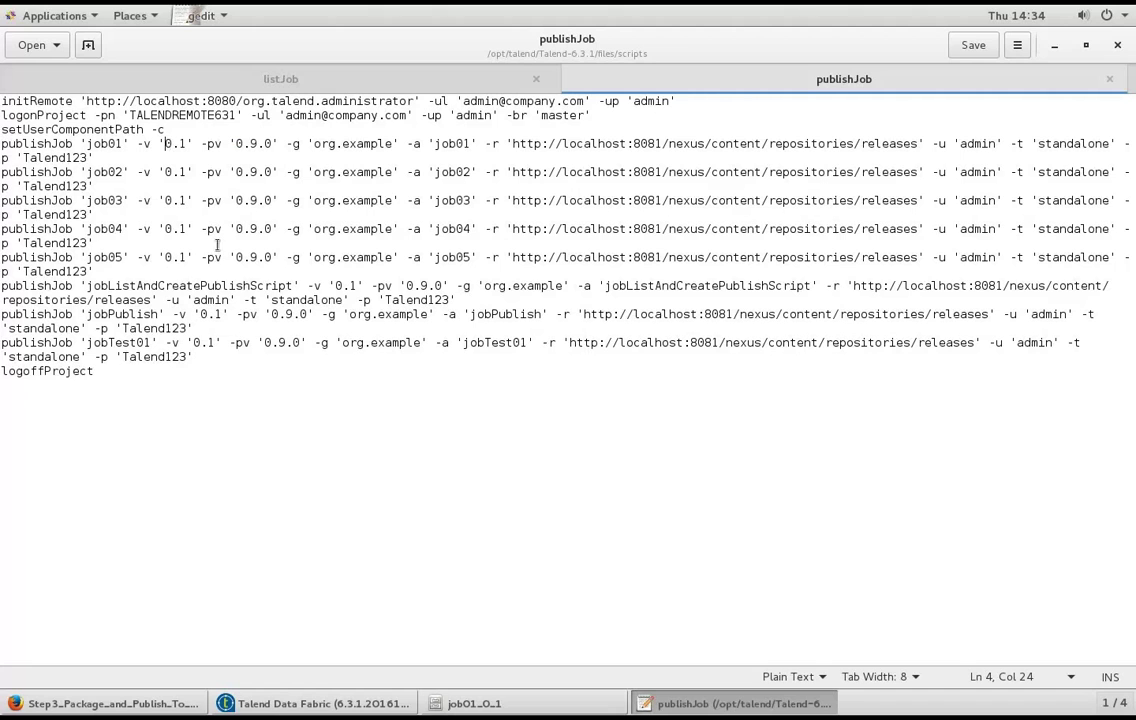
# Switch to Firefox and show the Job Conductor page in the Administrator Center.
pyautogui.click(118, 706)
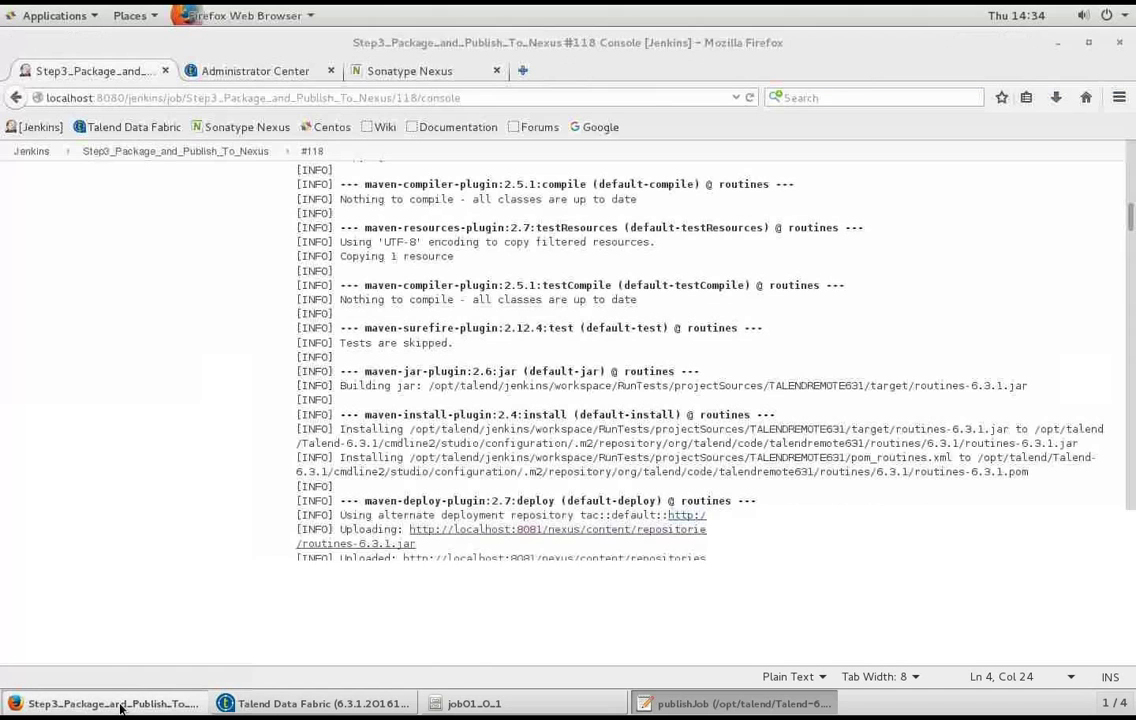
pyautogui.click(243, 68)
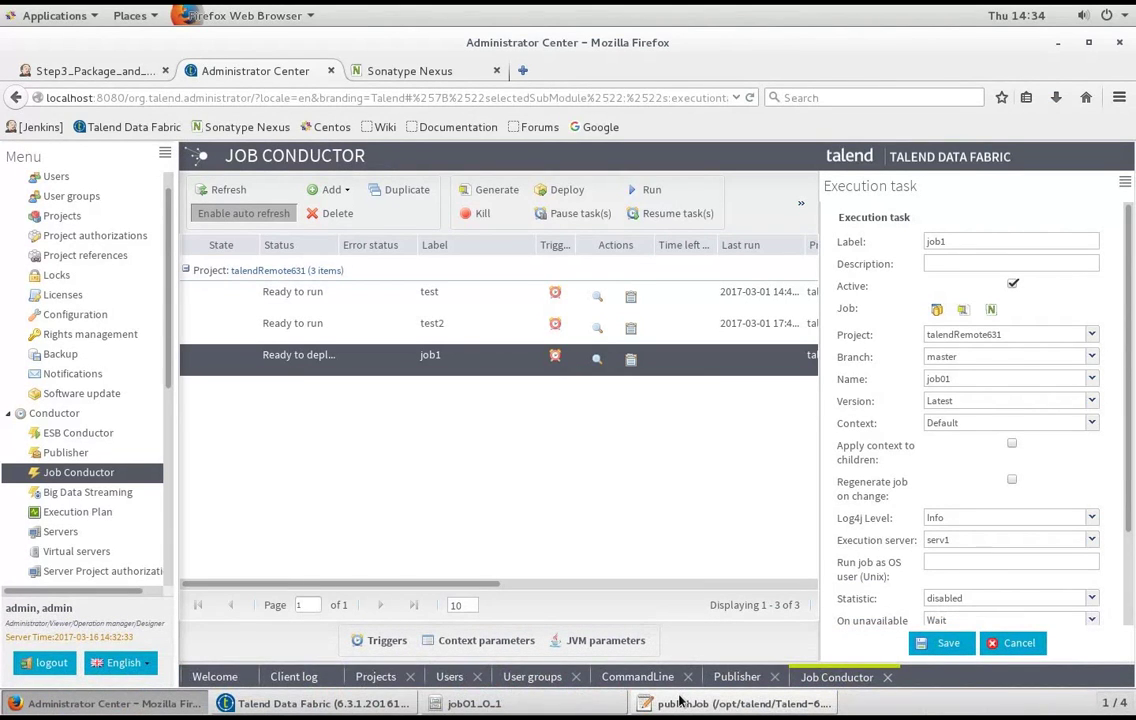
# Switch back to Talend Data Fabric, show the Create Publish Script component's code, and enlarge the component settings area.
pyautogui.click(398, 703)
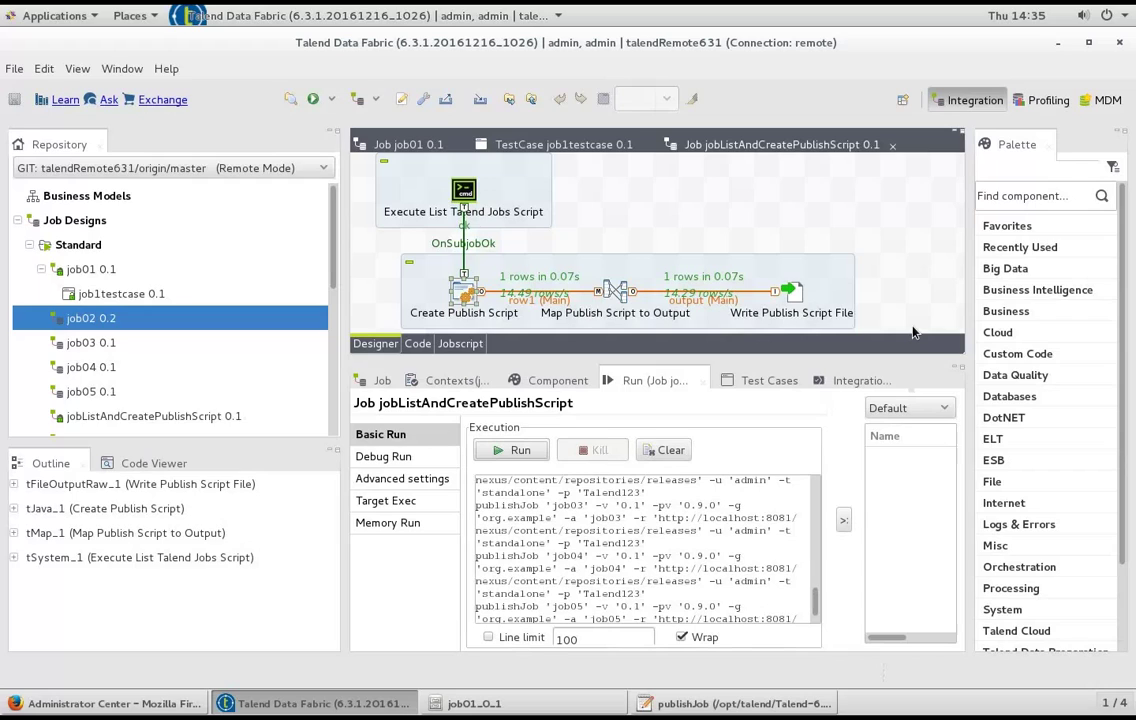
pyautogui.click(464, 191)
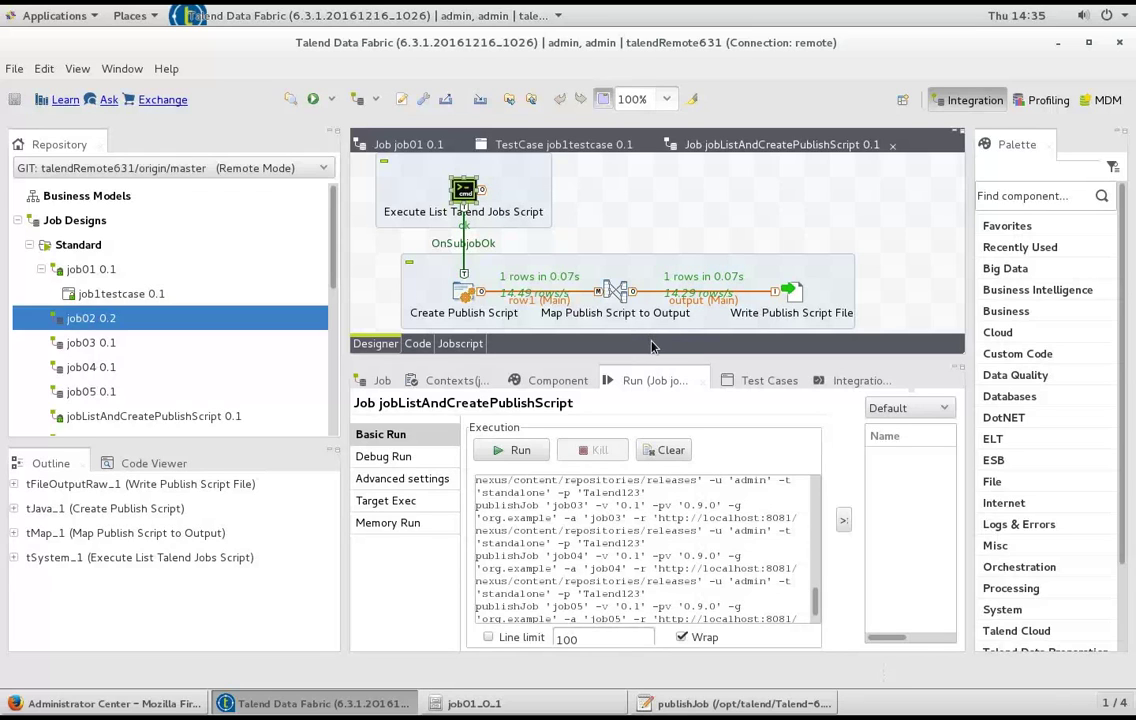
pyautogui.click(550, 381)
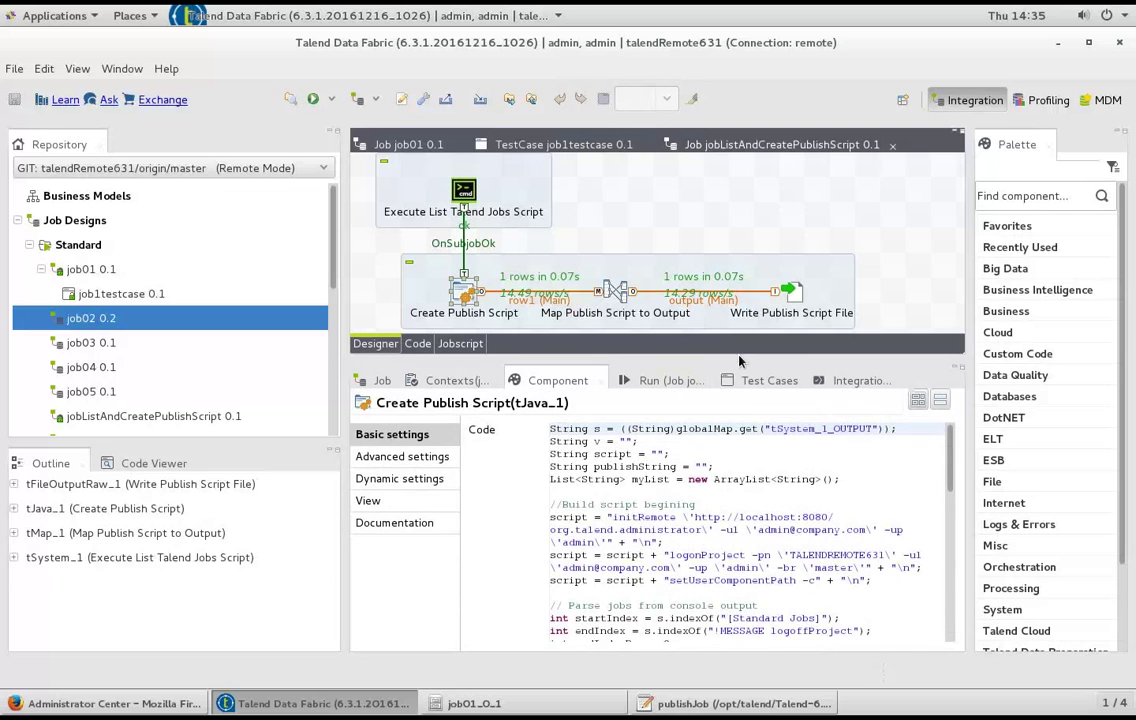
pyautogui.moveTo(740, 358); pyautogui.dragTo(775, 262)
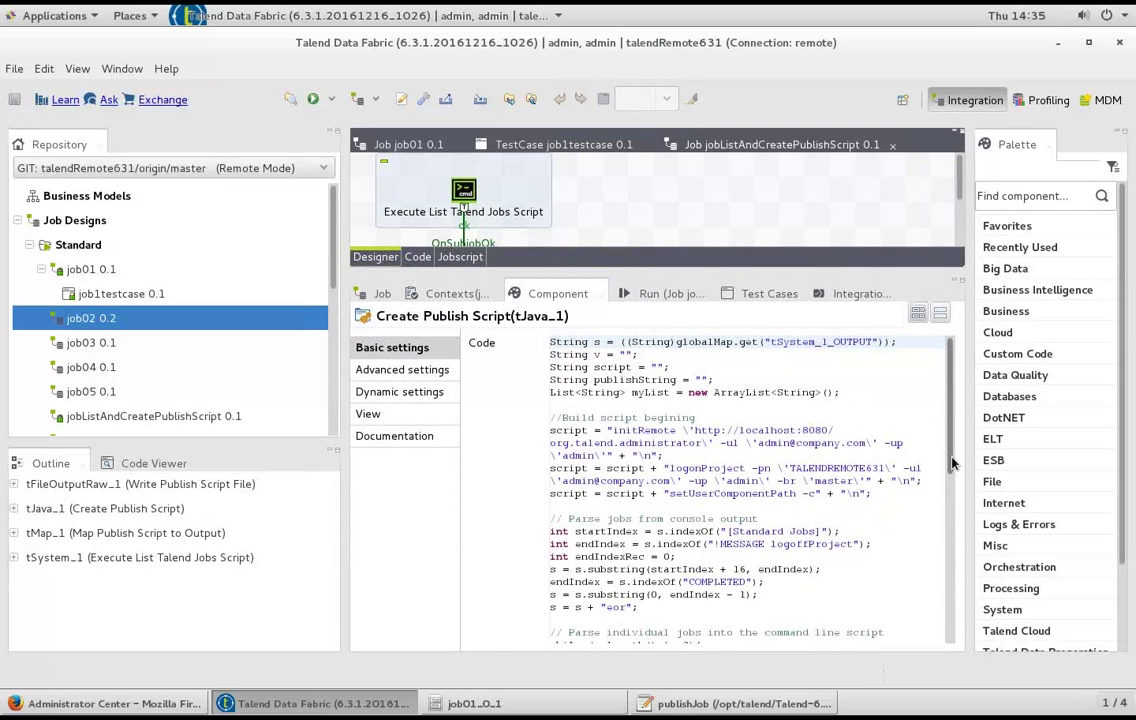
# Review the Create Publish Script code, highlight publishJob in the publishString assignment, and shrink the code area to reveal the whole job design.
pyautogui.scroll(-2, 800, 450)
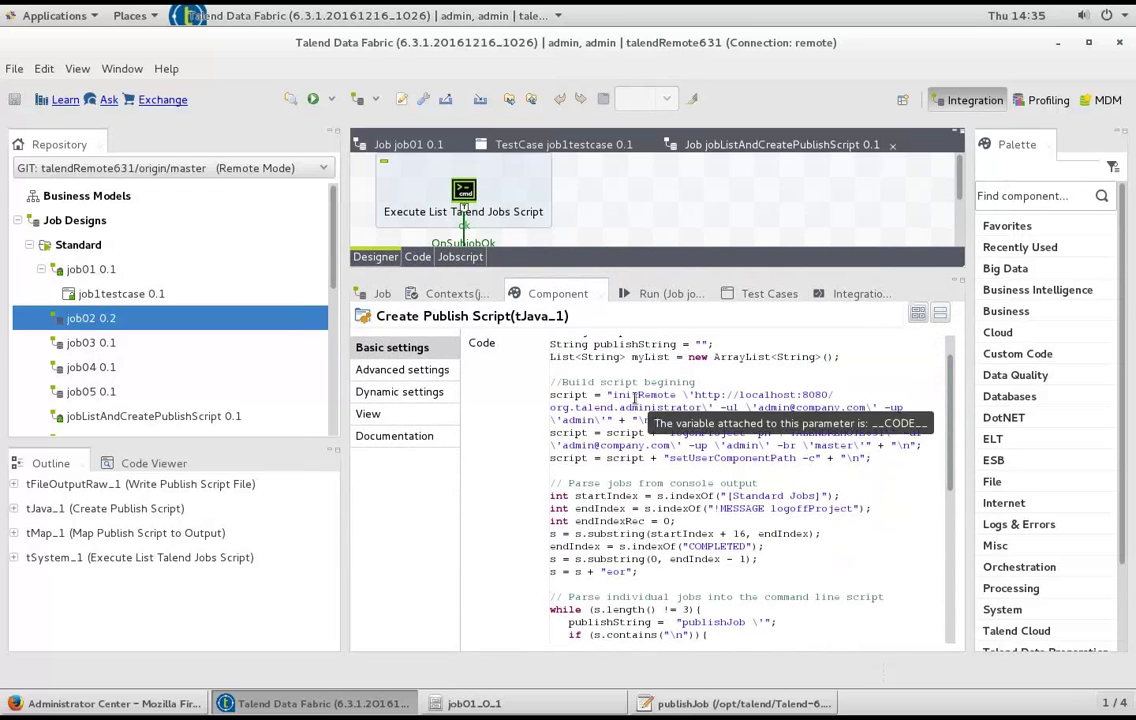
pyautogui.click(634, 397)
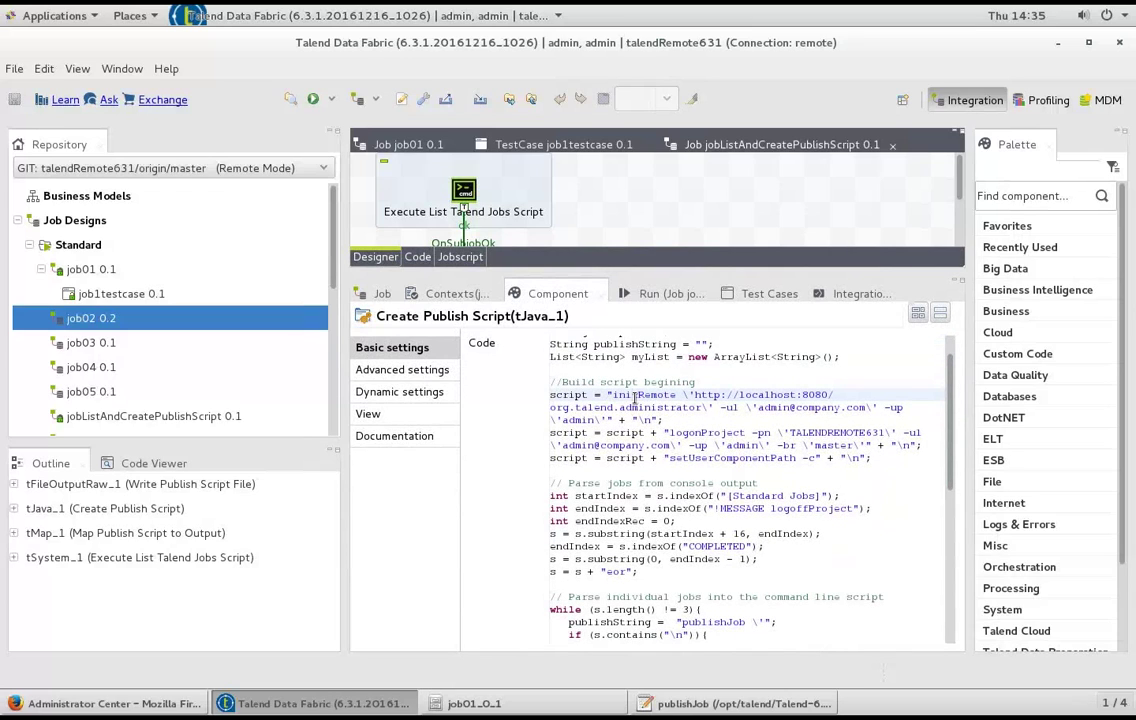
pyautogui.write('t')
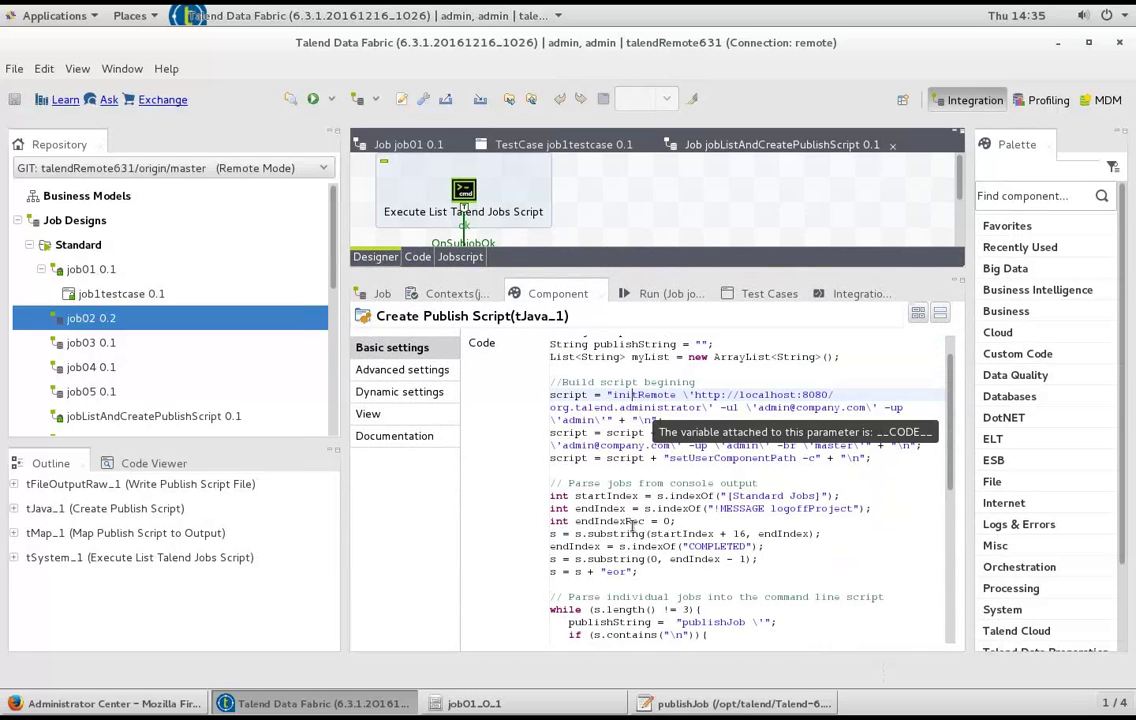
pyautogui.scroll(-1, 632, 527)
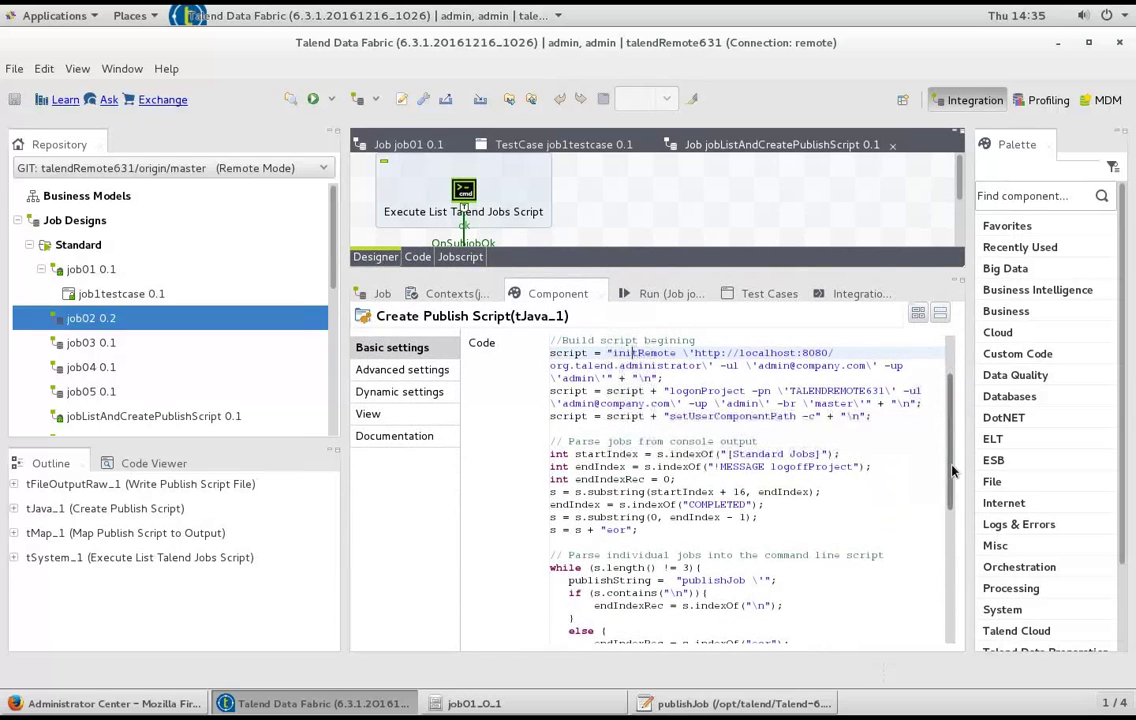
pyautogui.scroll(-3, 951, 473)
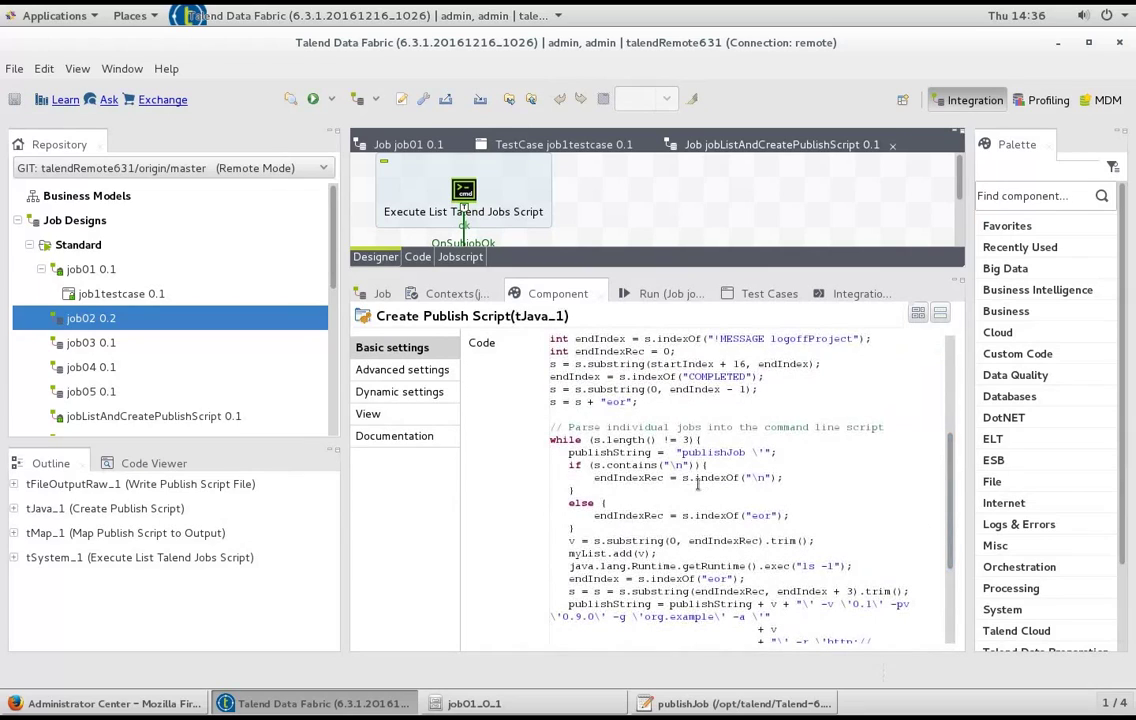
pyautogui.moveTo(684, 455); pyautogui.dragTo(745, 456)
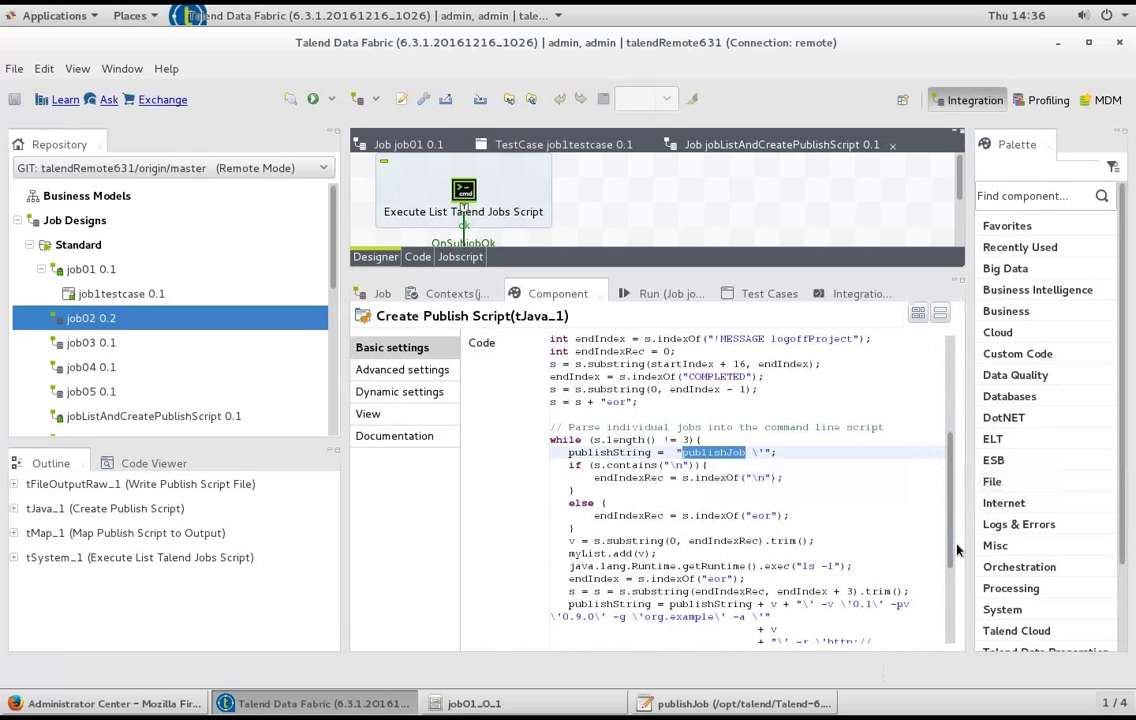
pyautogui.moveTo(950, 551); pyautogui.dragTo(838, 363)
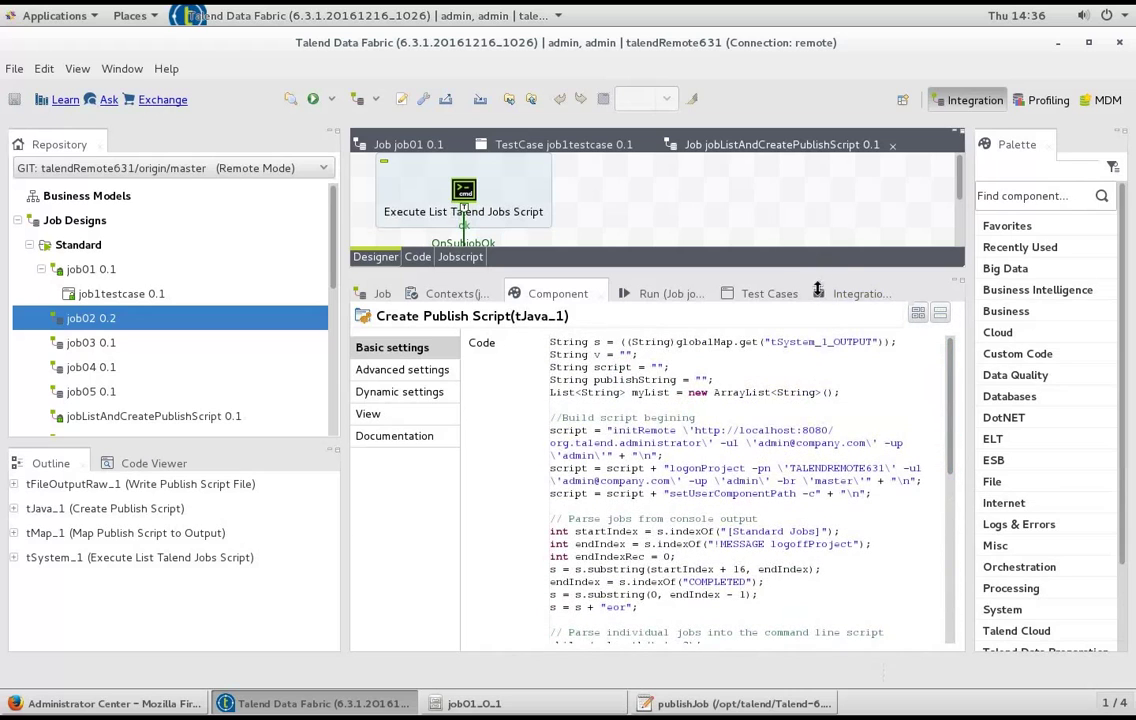
pyautogui.moveTo(817, 270); pyautogui.dragTo(829, 410)
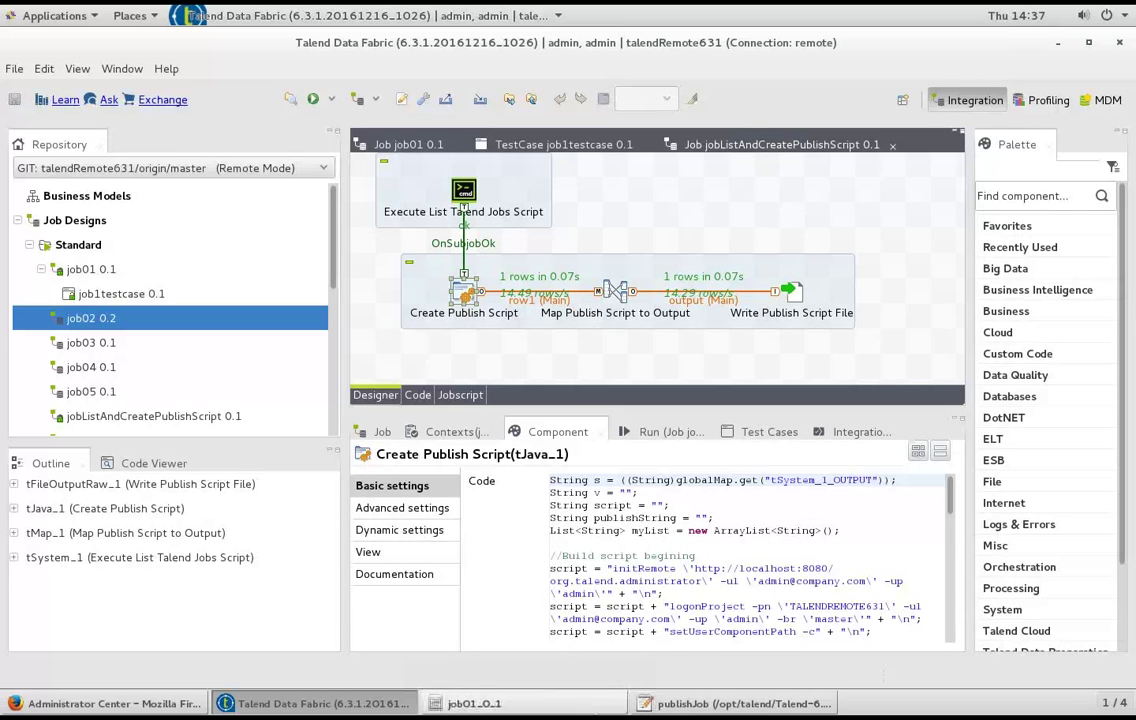
# Switch to the slide presentation to show the Automated Release Management slide, and return to the virtual machine.
pyautogui.click(631, 697)
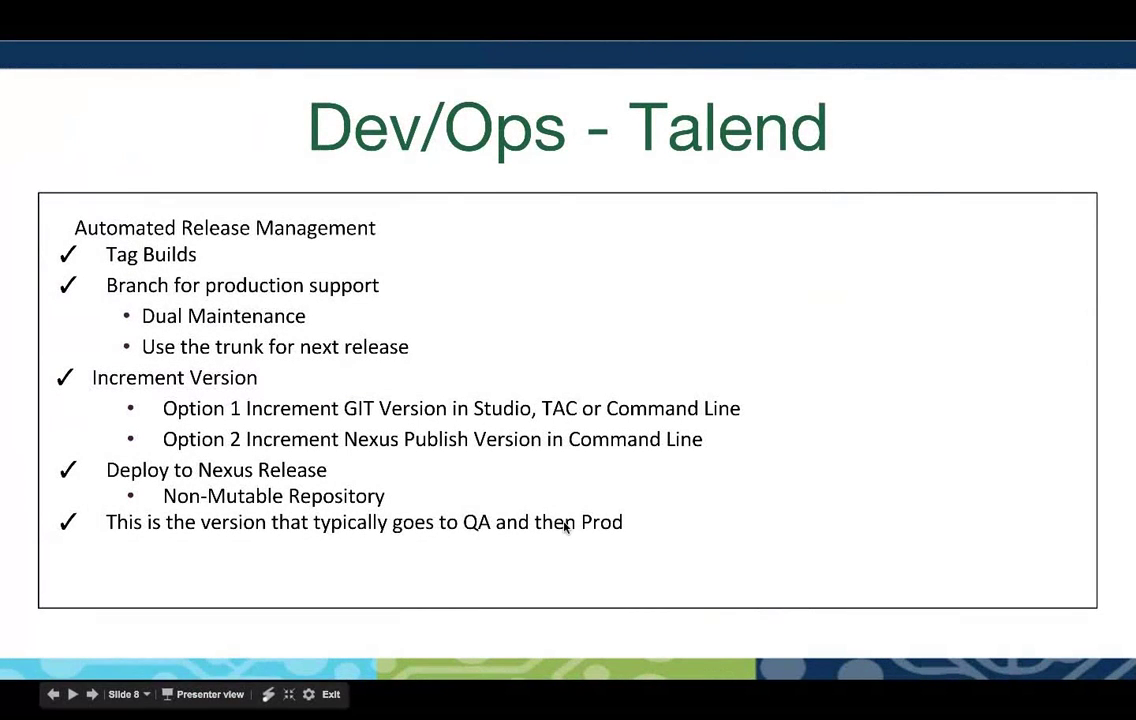
pyautogui.moveTo(634, 700)
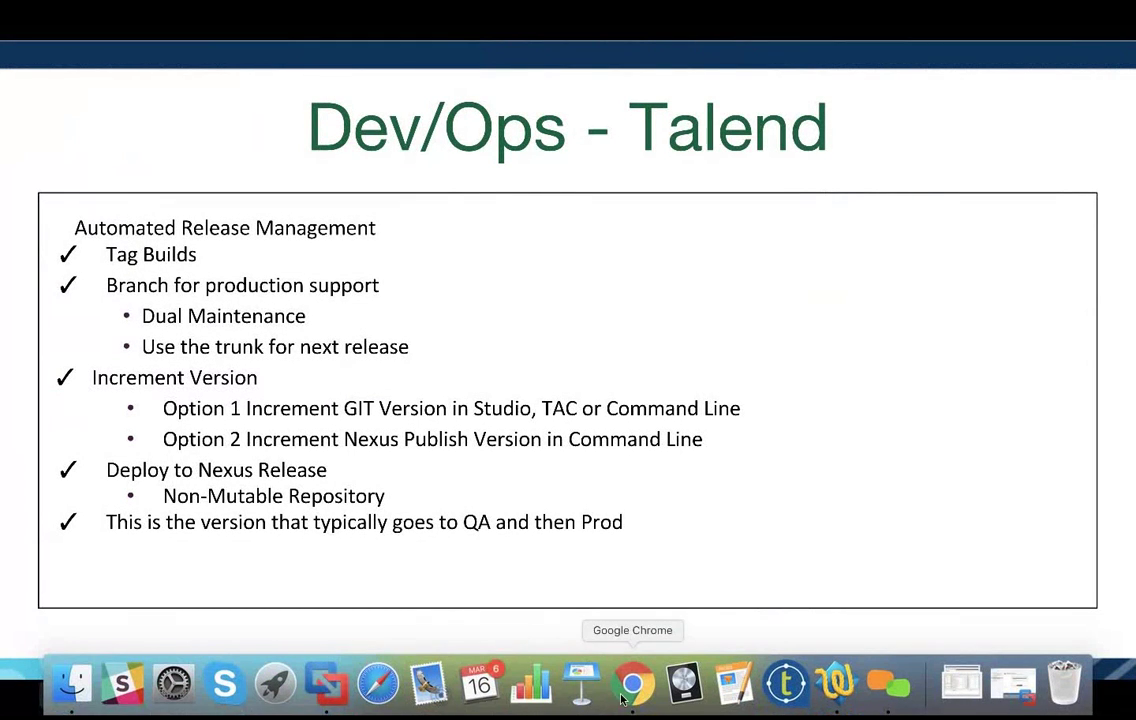
pyautogui.click(326, 683)
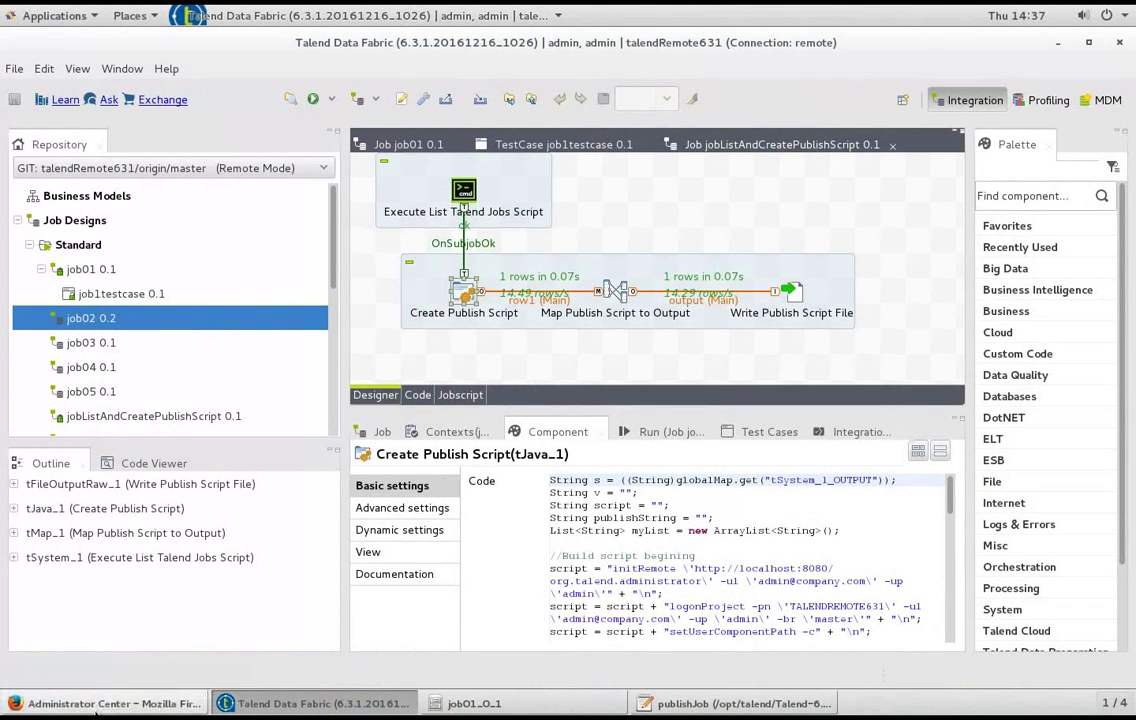
# Switch to Jenkins in Firefox and open the configuration of the Step3_Package_and_Publish_To_Nexus project.
pyautogui.click(105, 703)
pyautogui.click(62, 70)
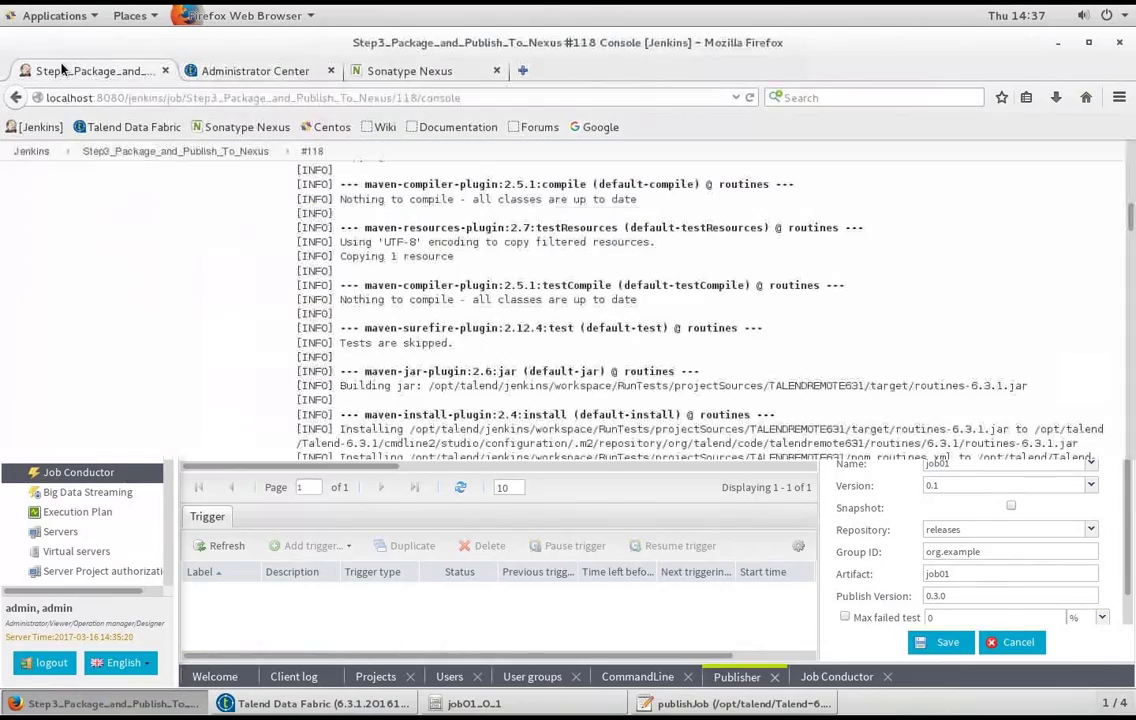
pyautogui.scroll(15, 114, 236)
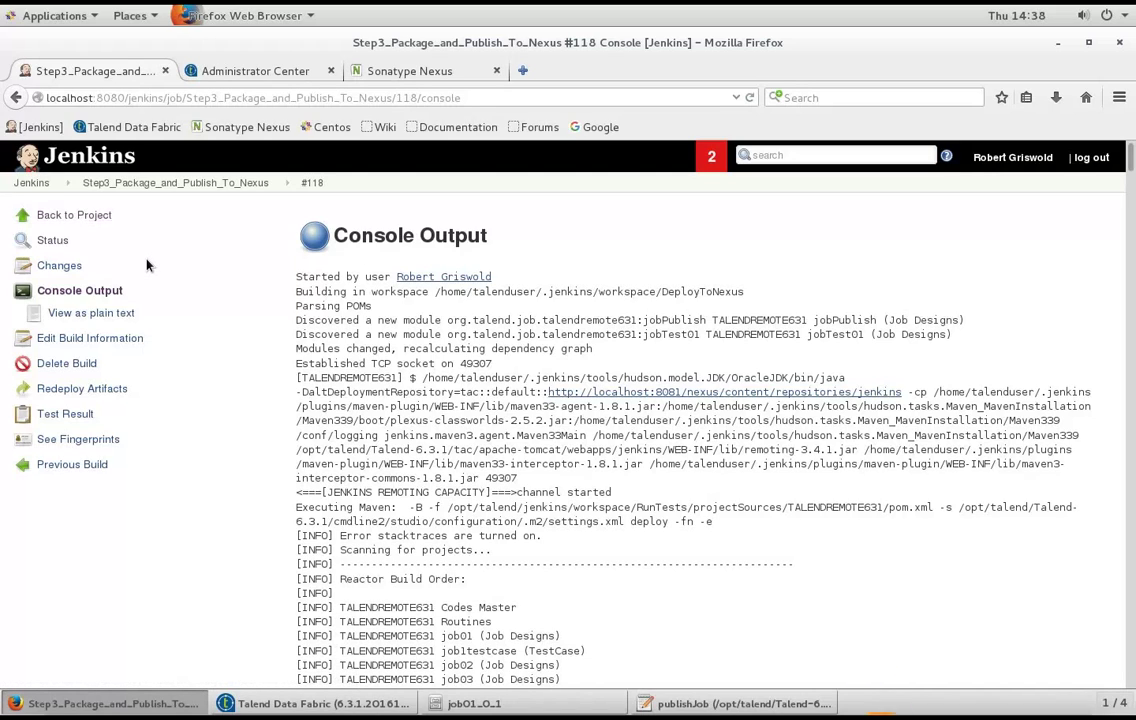
pyautogui.click(167, 186)
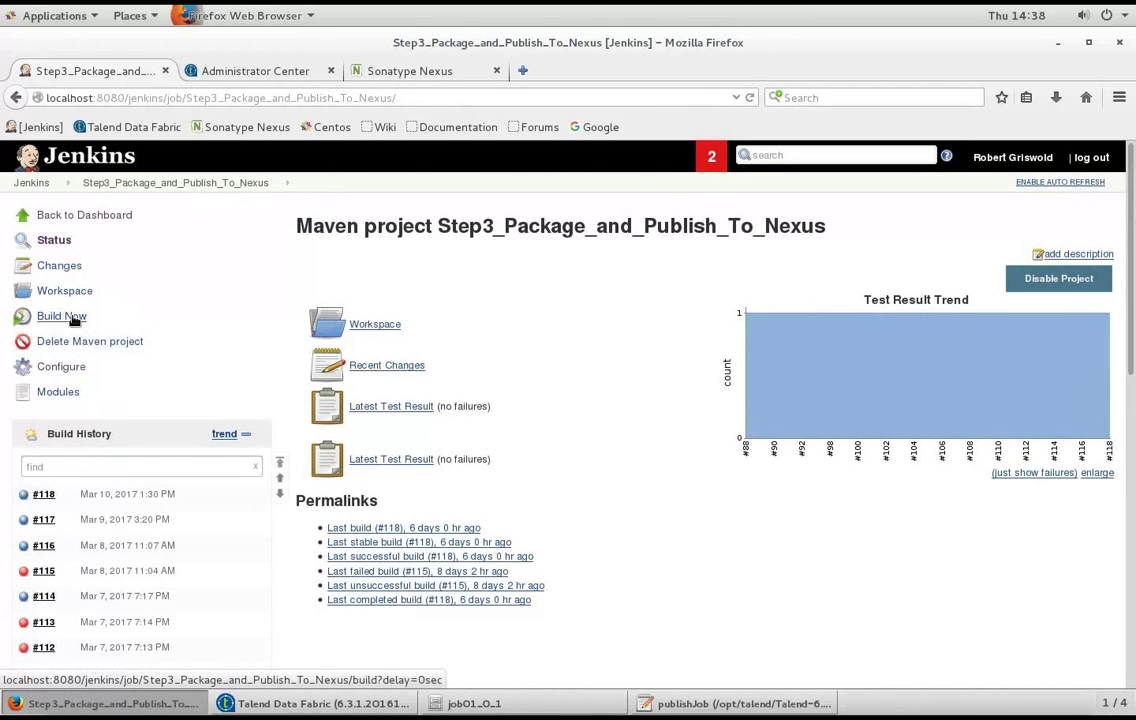
pyautogui.click(62, 369)
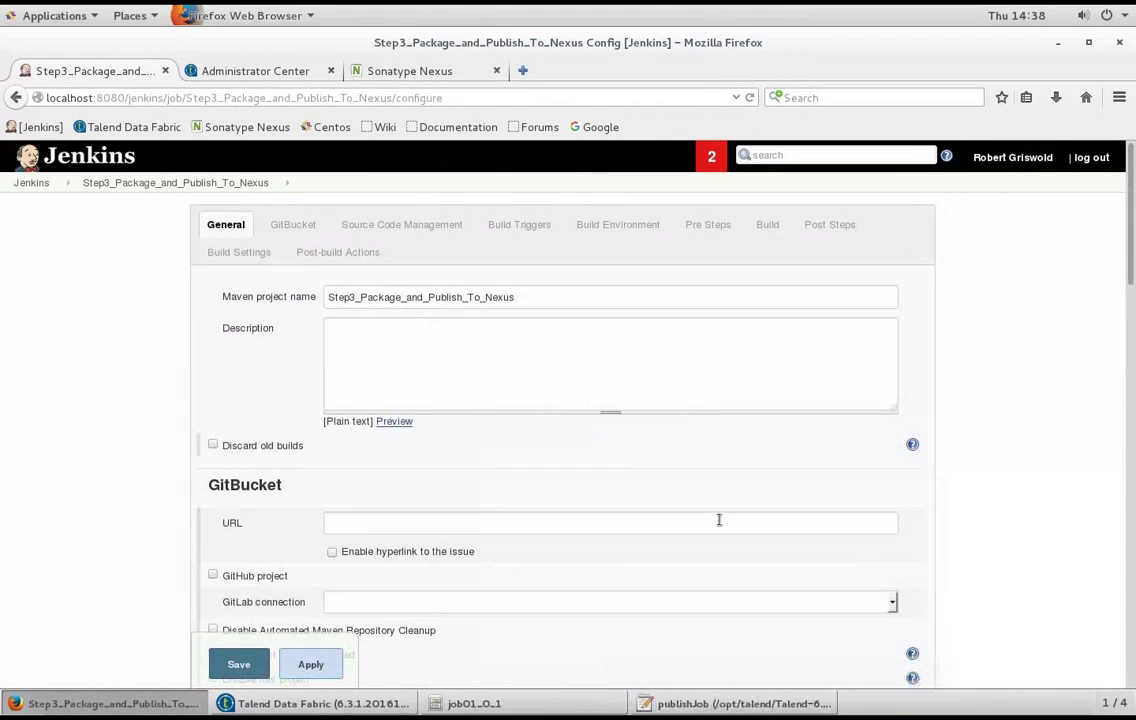
# Show the advanced options of the project's Build section and expand the MAVEN_OPTS field to multiple lines.
pyautogui.scroll(-5, 718, 522)
pyautogui.scroll(4, 718, 520)
pyautogui.scroll(-5, 718, 520)
pyautogui.scroll(-6, 718, 524)
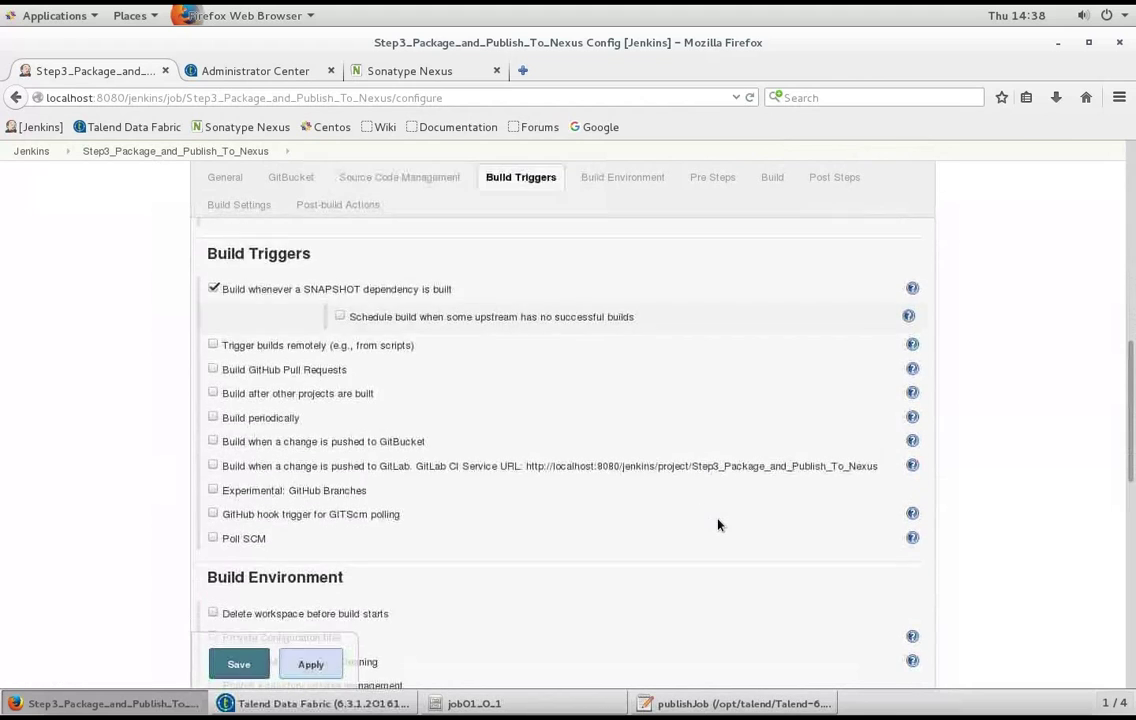
pyautogui.scroll(-5, 718, 525)
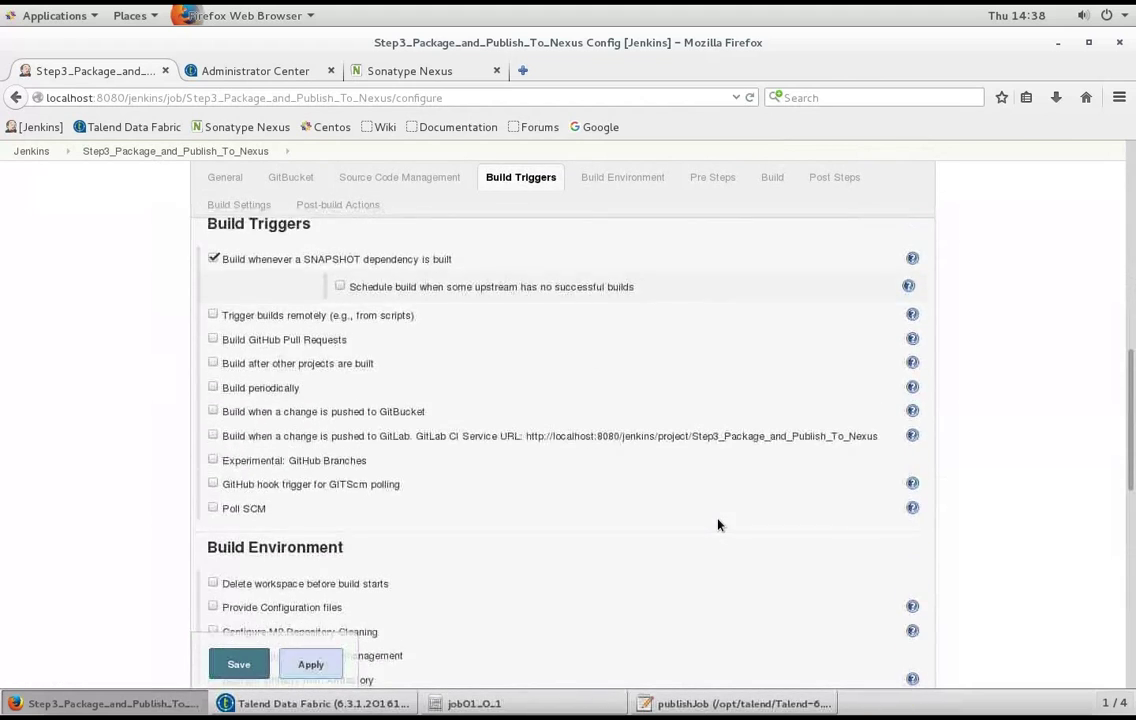
pyautogui.scroll(4, 789, 452)
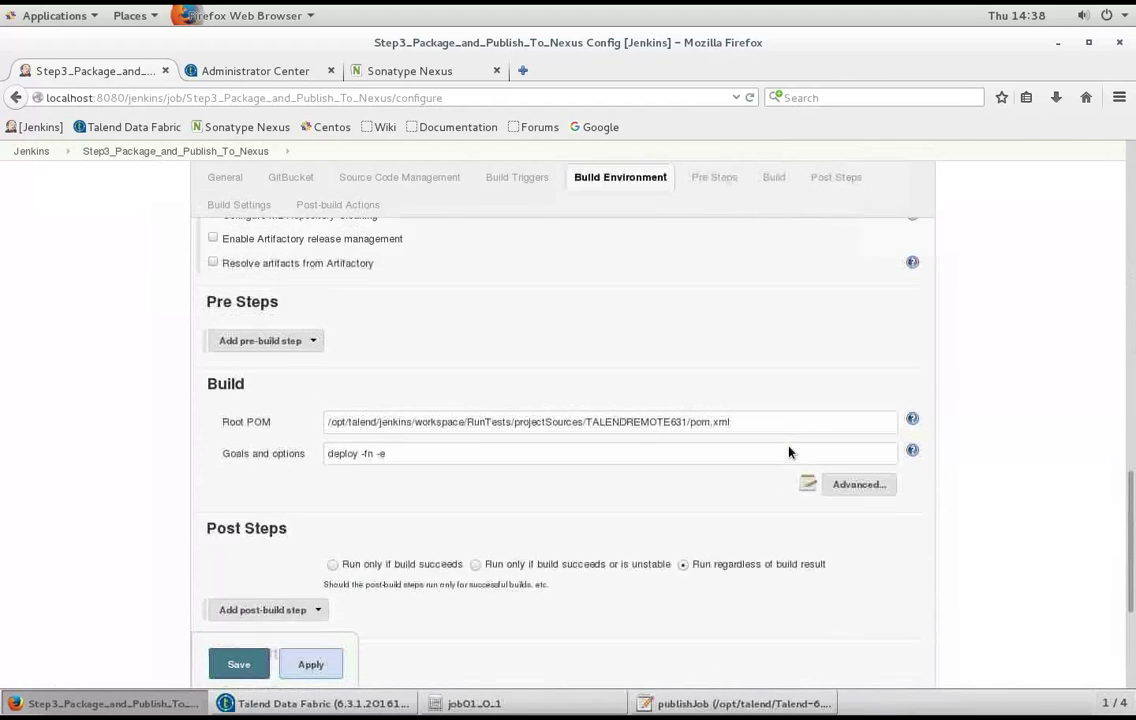
pyautogui.click(858, 505)
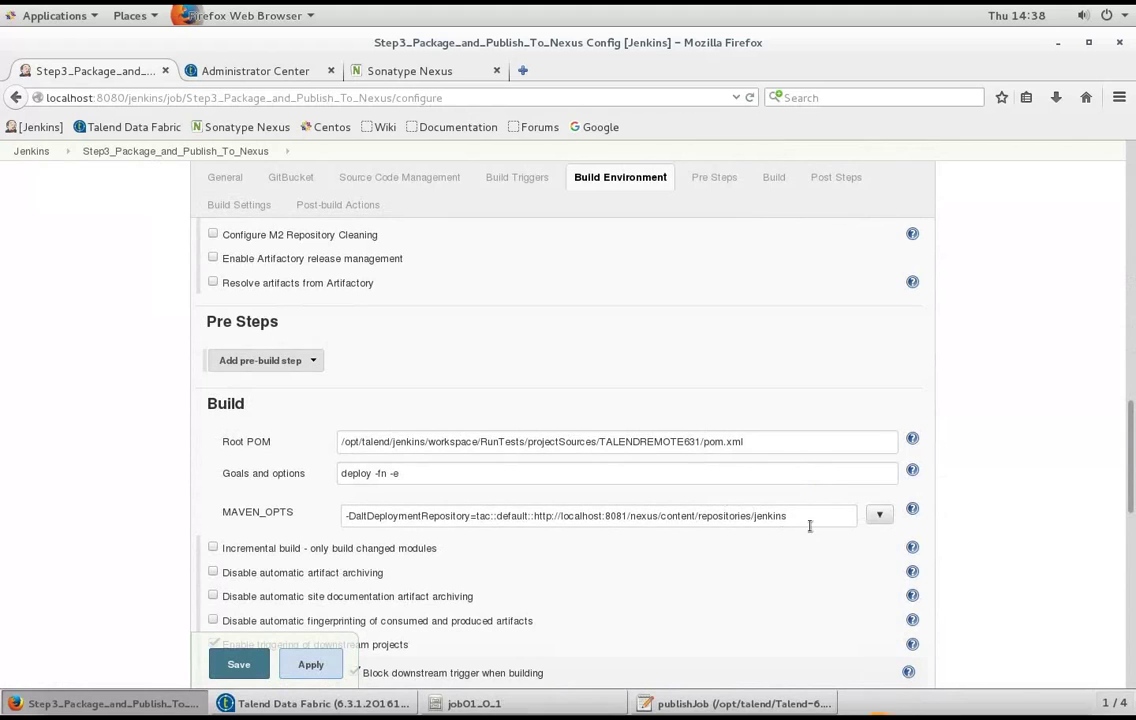
pyautogui.click(879, 514)
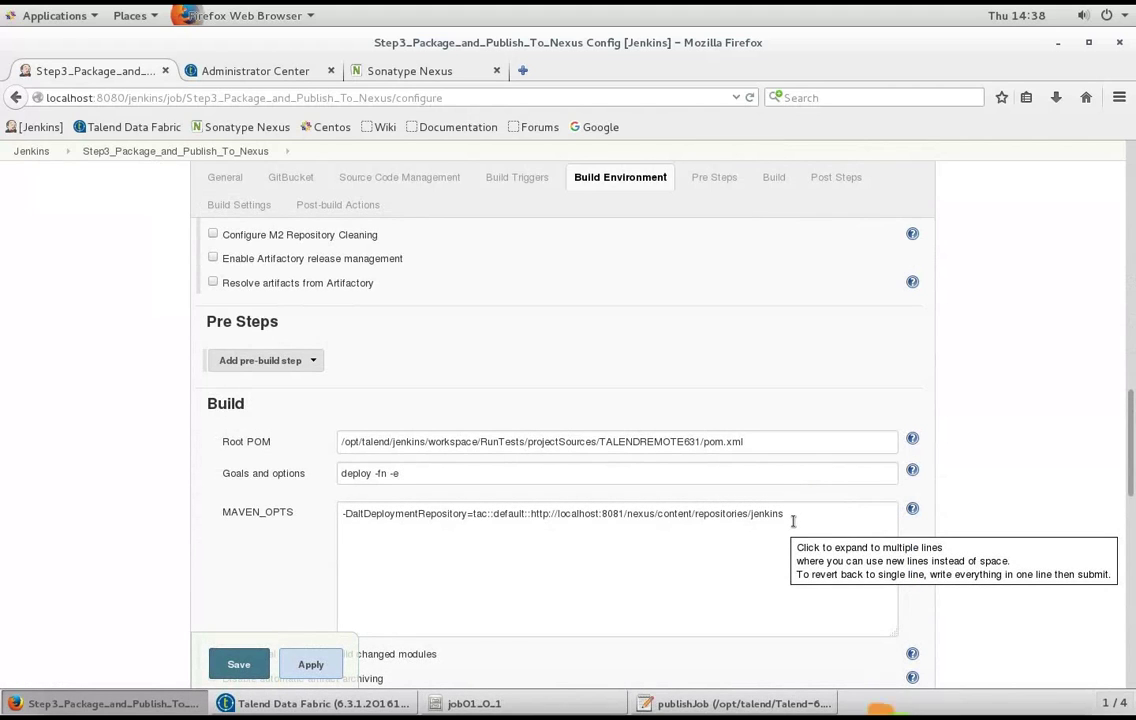
# Highlight the altDeploymentRepository argument in MAVEN_OPTS that points to the Nexus jenkins repository, and clear the highlight.
pyautogui.moveTo(791, 518); pyautogui.dragTo(340, 519)
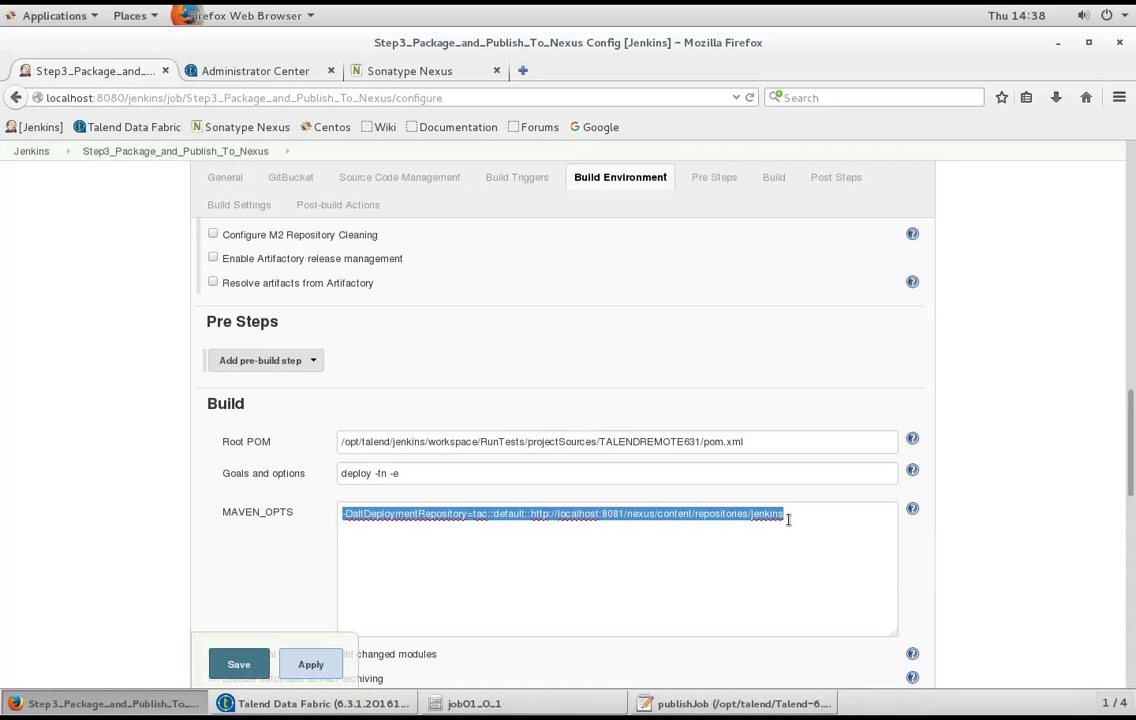
pyautogui.click(786, 560)
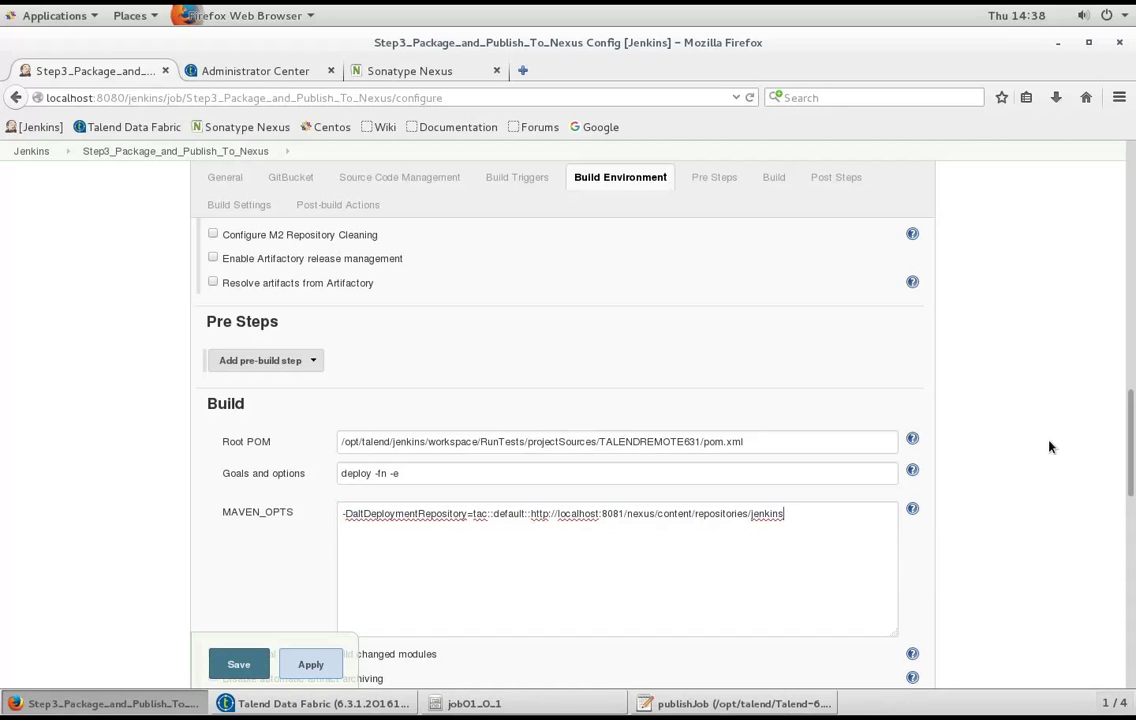
# Switch to the slide presentation in Google Chrome, show the Questions or Feedback slide, and return to the Automated Release Management slide.
pyautogui.moveTo(632, 688)
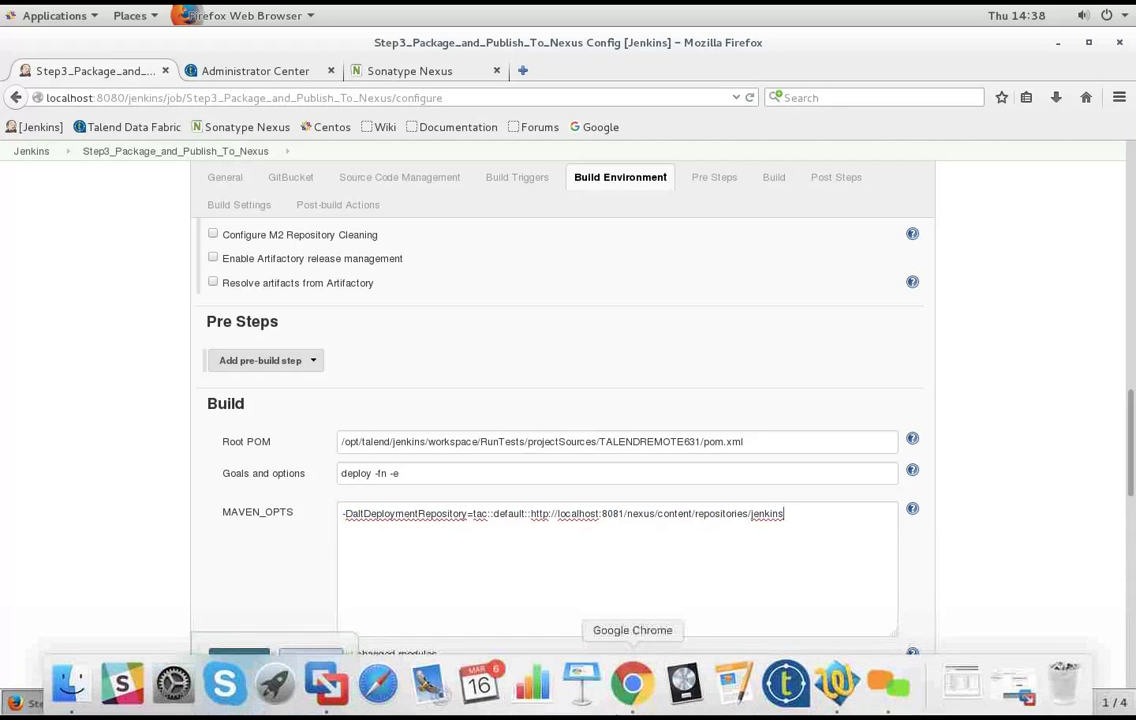
pyautogui.click(638, 694)
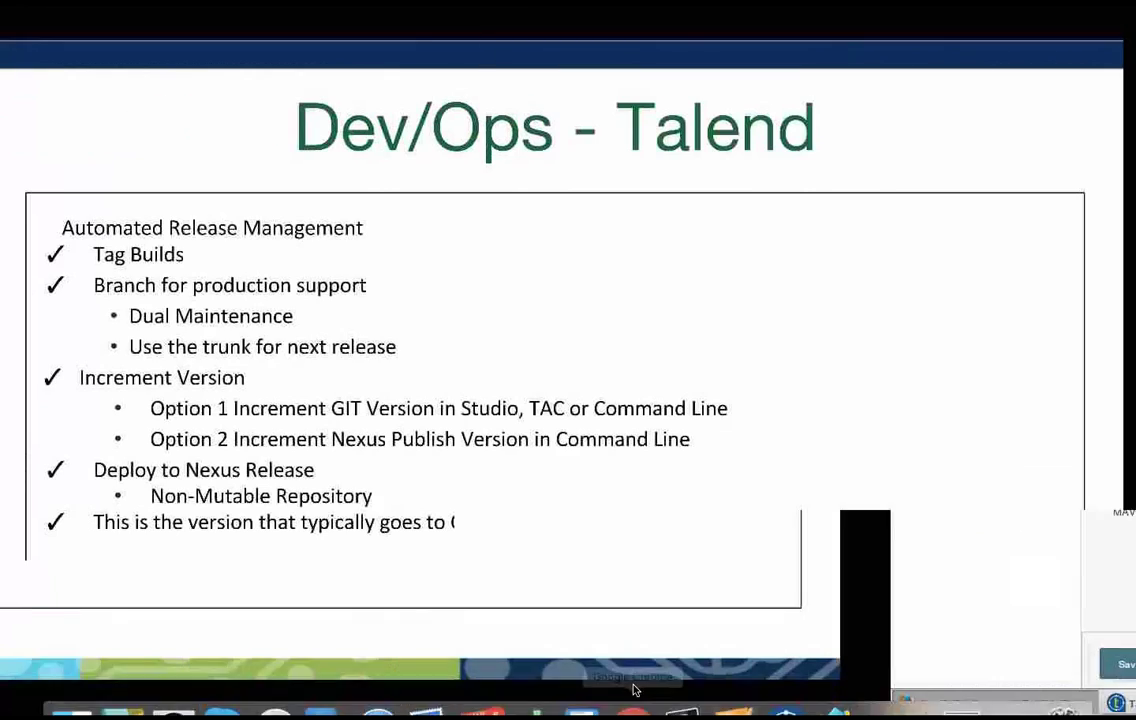
pyautogui.press('Right')
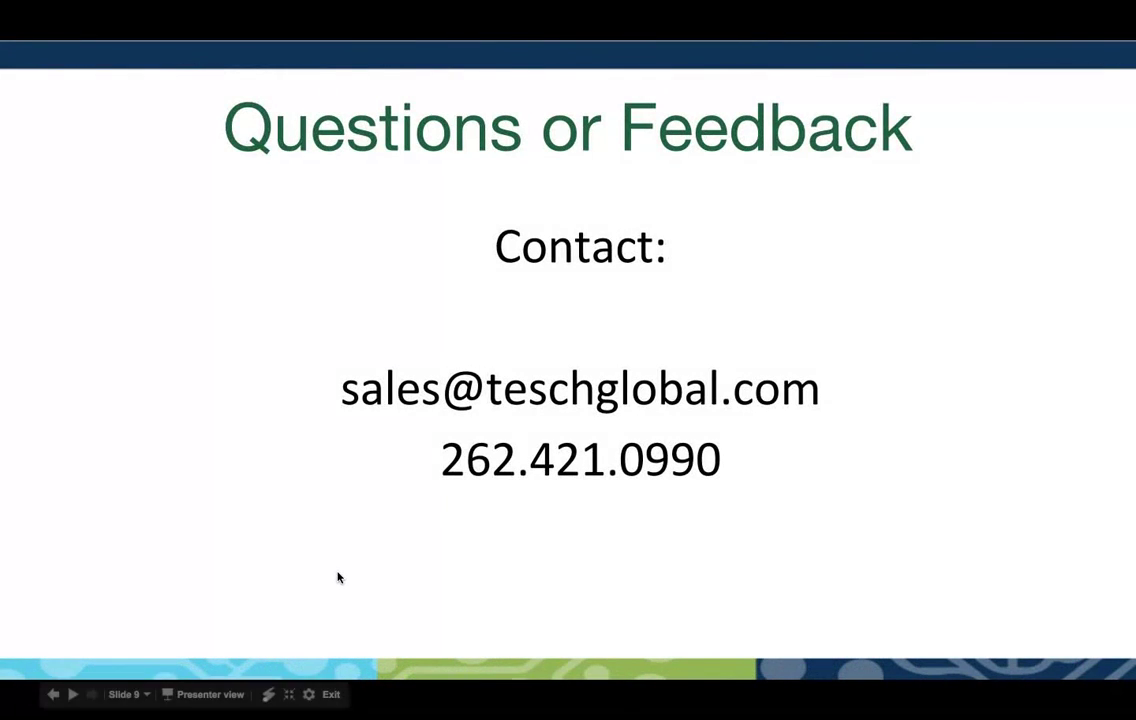
pyautogui.press('Left')
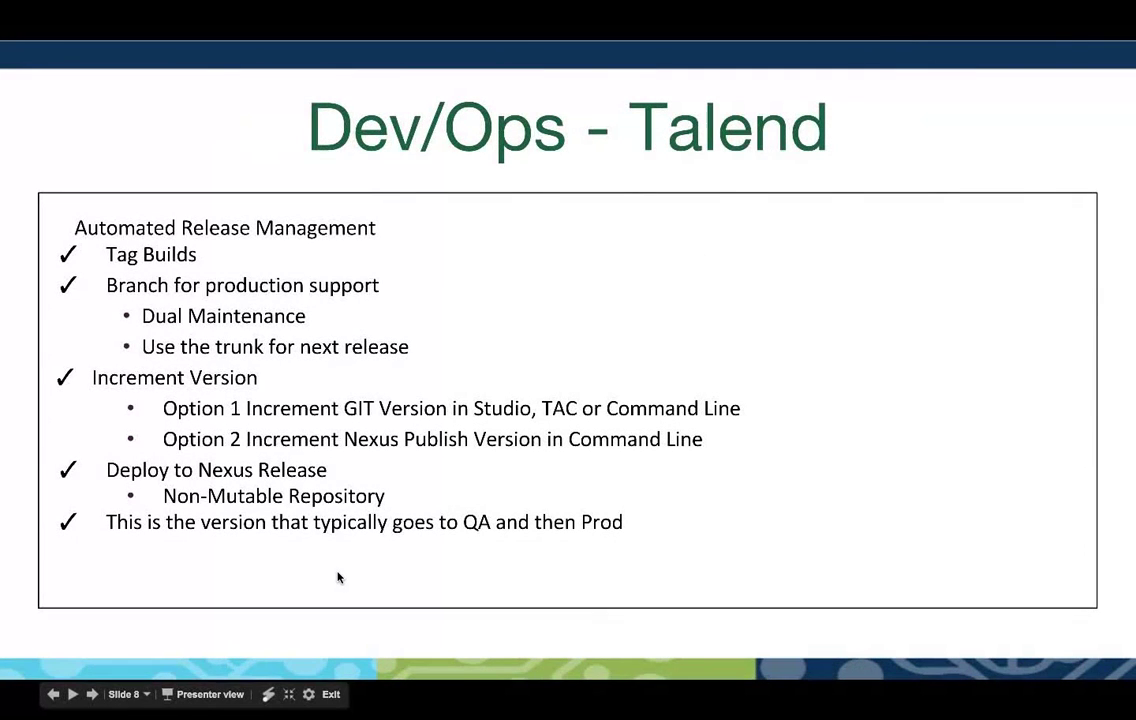